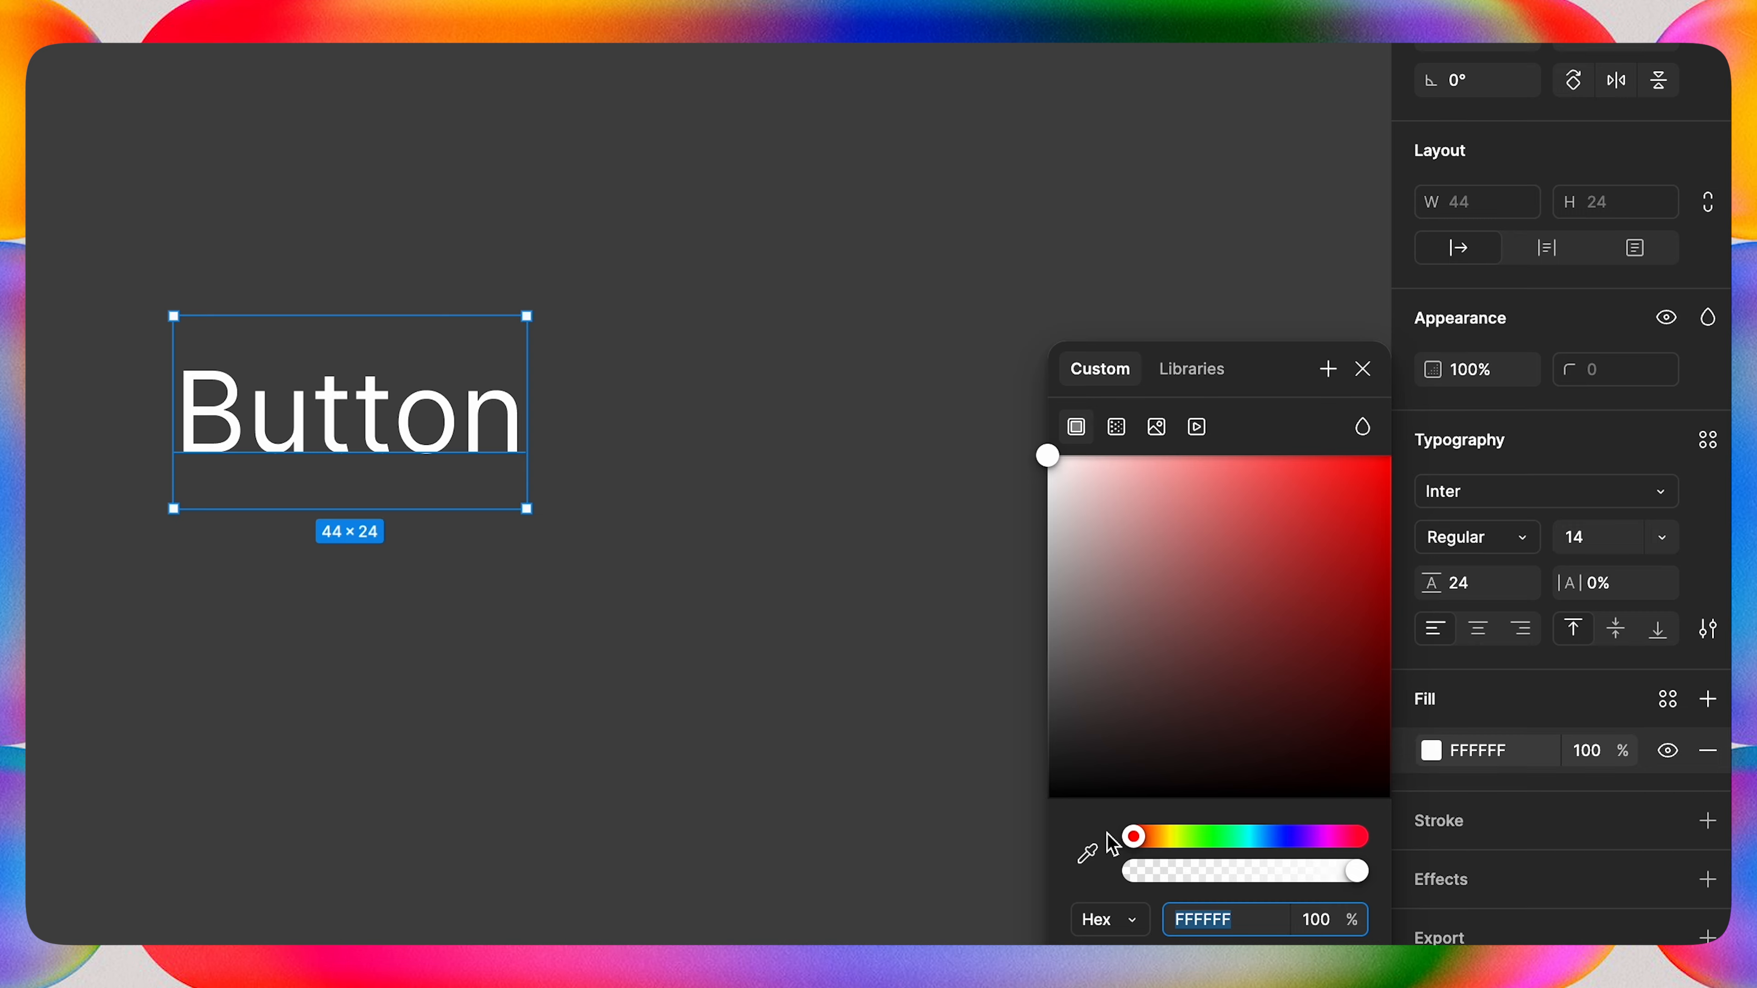
Give the Button text a linear gradient fill running from FFFFFF at 30% to FFFFFF at 100% opacity.
{"action": "left_click", "coordinate": [1116, 427]}
{"action": "left_click", "coordinate": [1295, 707]}
{"action": "type", "text": "30"}
{"action": "left_click", "coordinate": [1184, 743]}
{"action": "type", "text": "fff"}
{"action": "left_click", "coordinate": [1282, 747]}
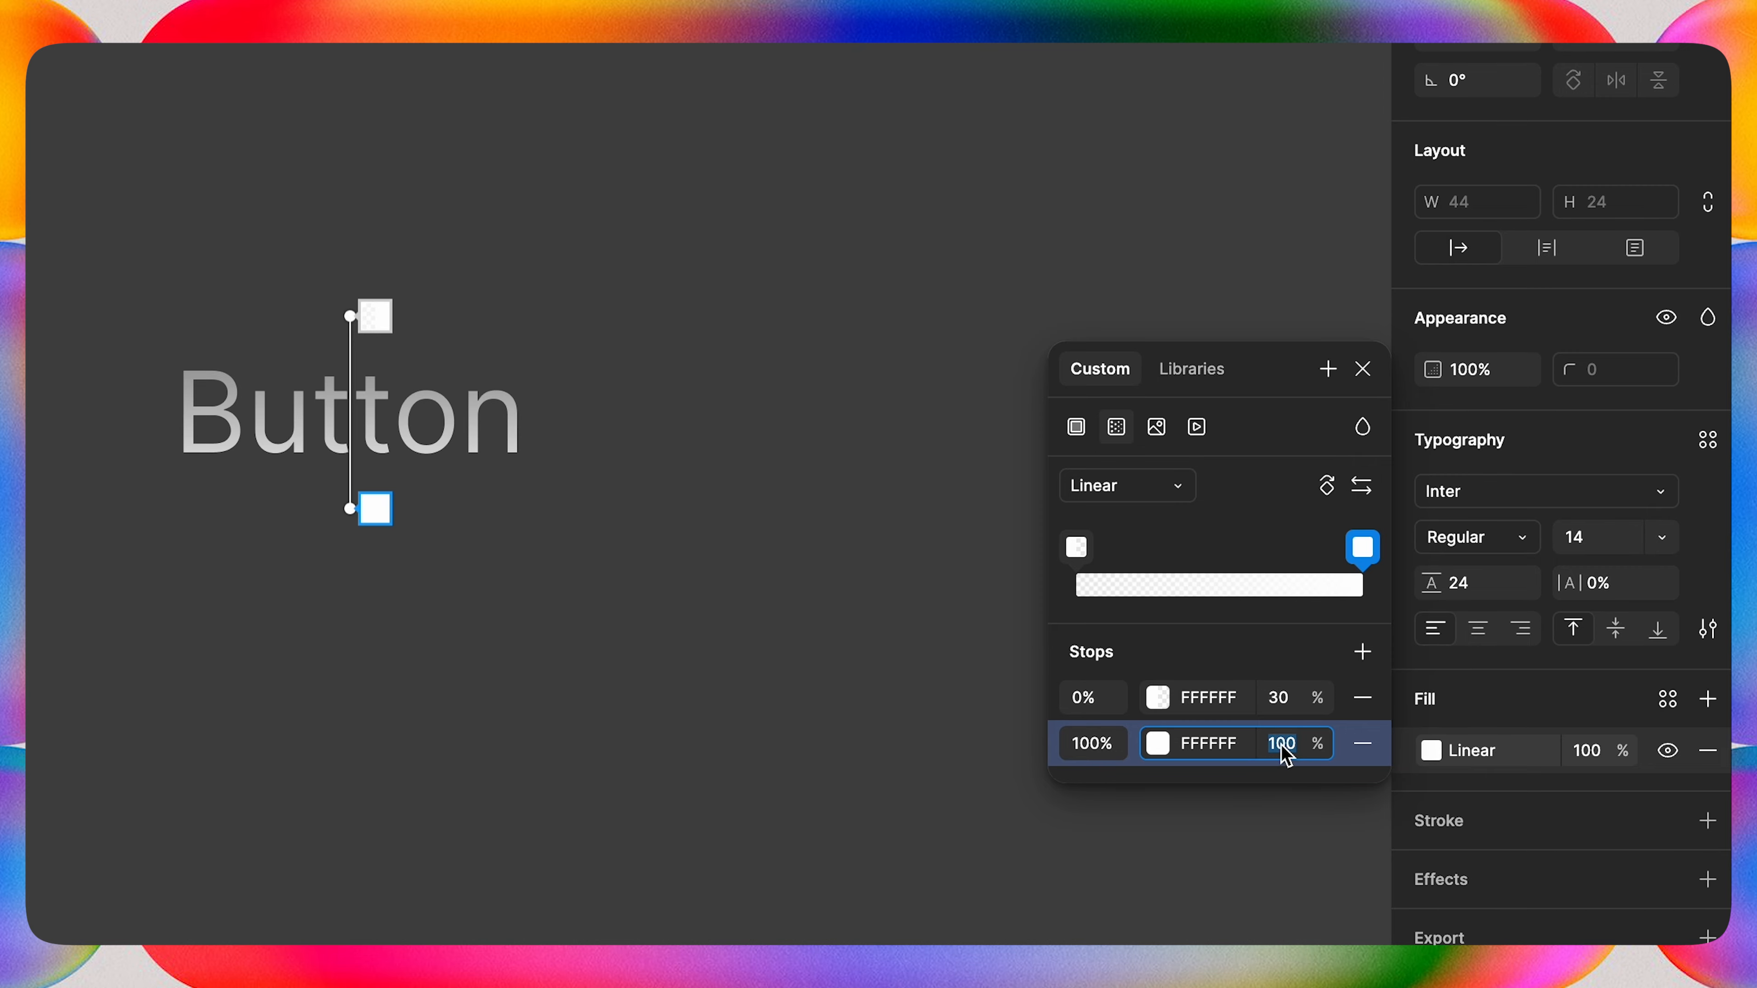
Wrap the text in an auto layout frame with gap 8, horizontal padding 24 and vertical padding 8.
{"action": "key", "text": "shift+a"}
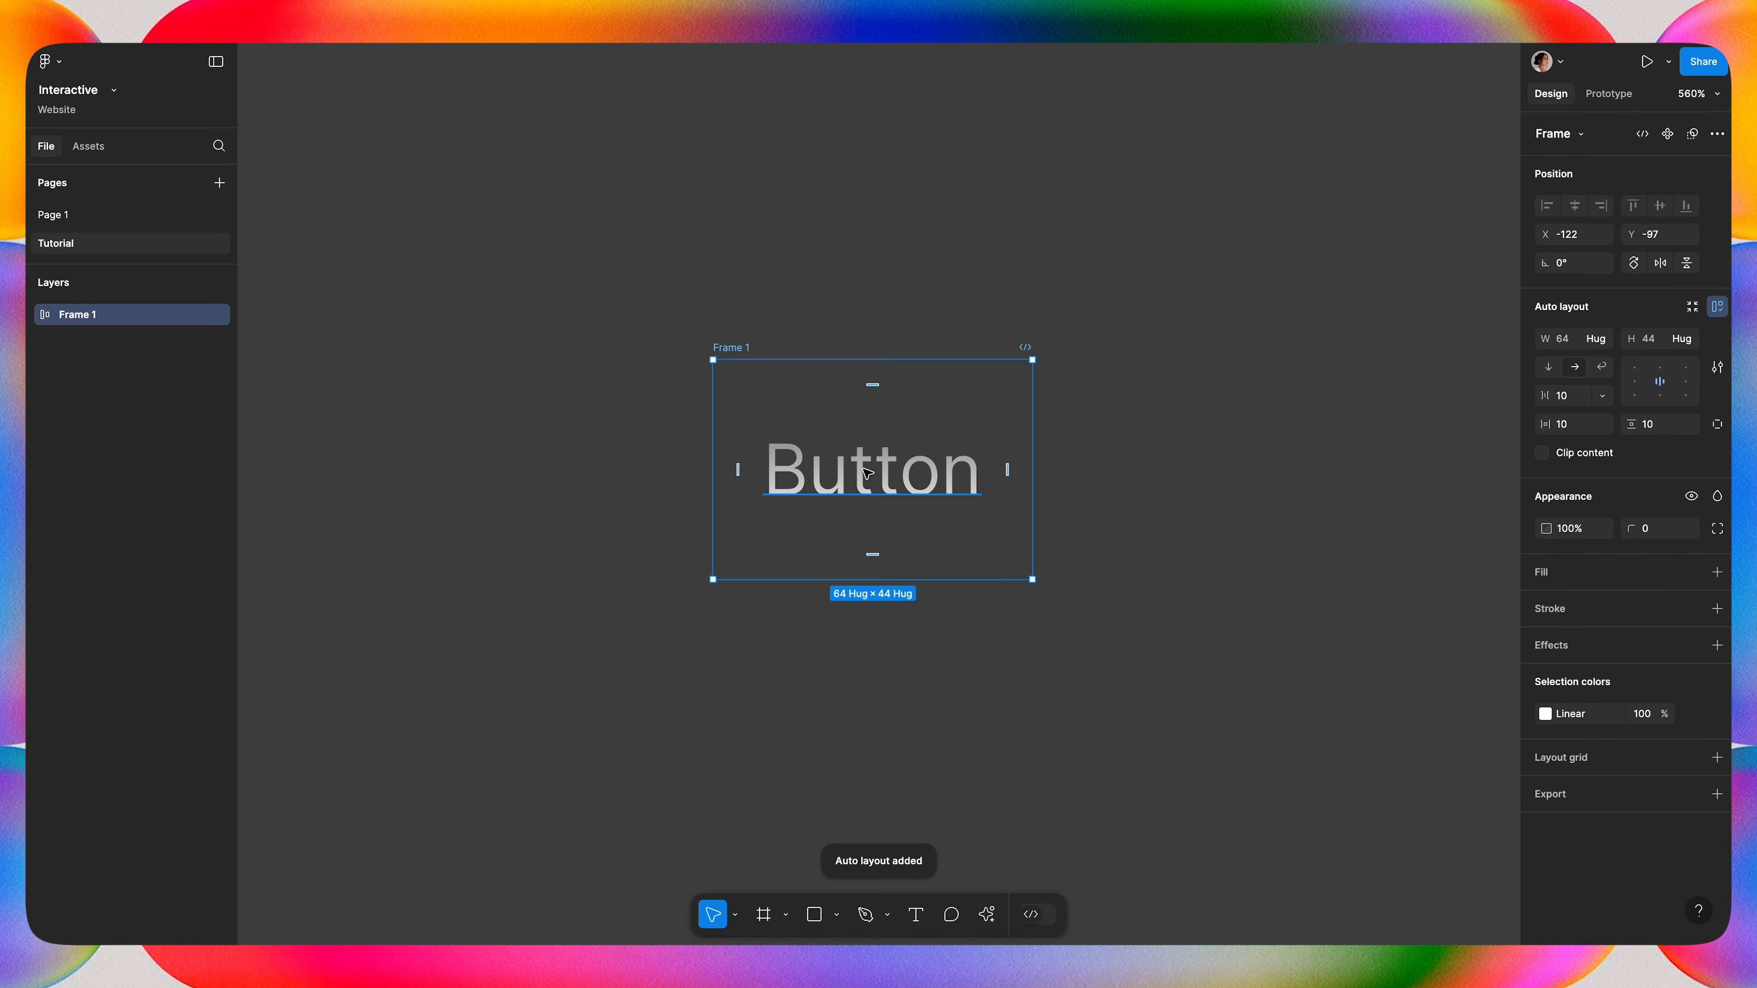
{"action": "left_click", "coordinate": [1562, 395]}
{"action": "type", "text": "8"}
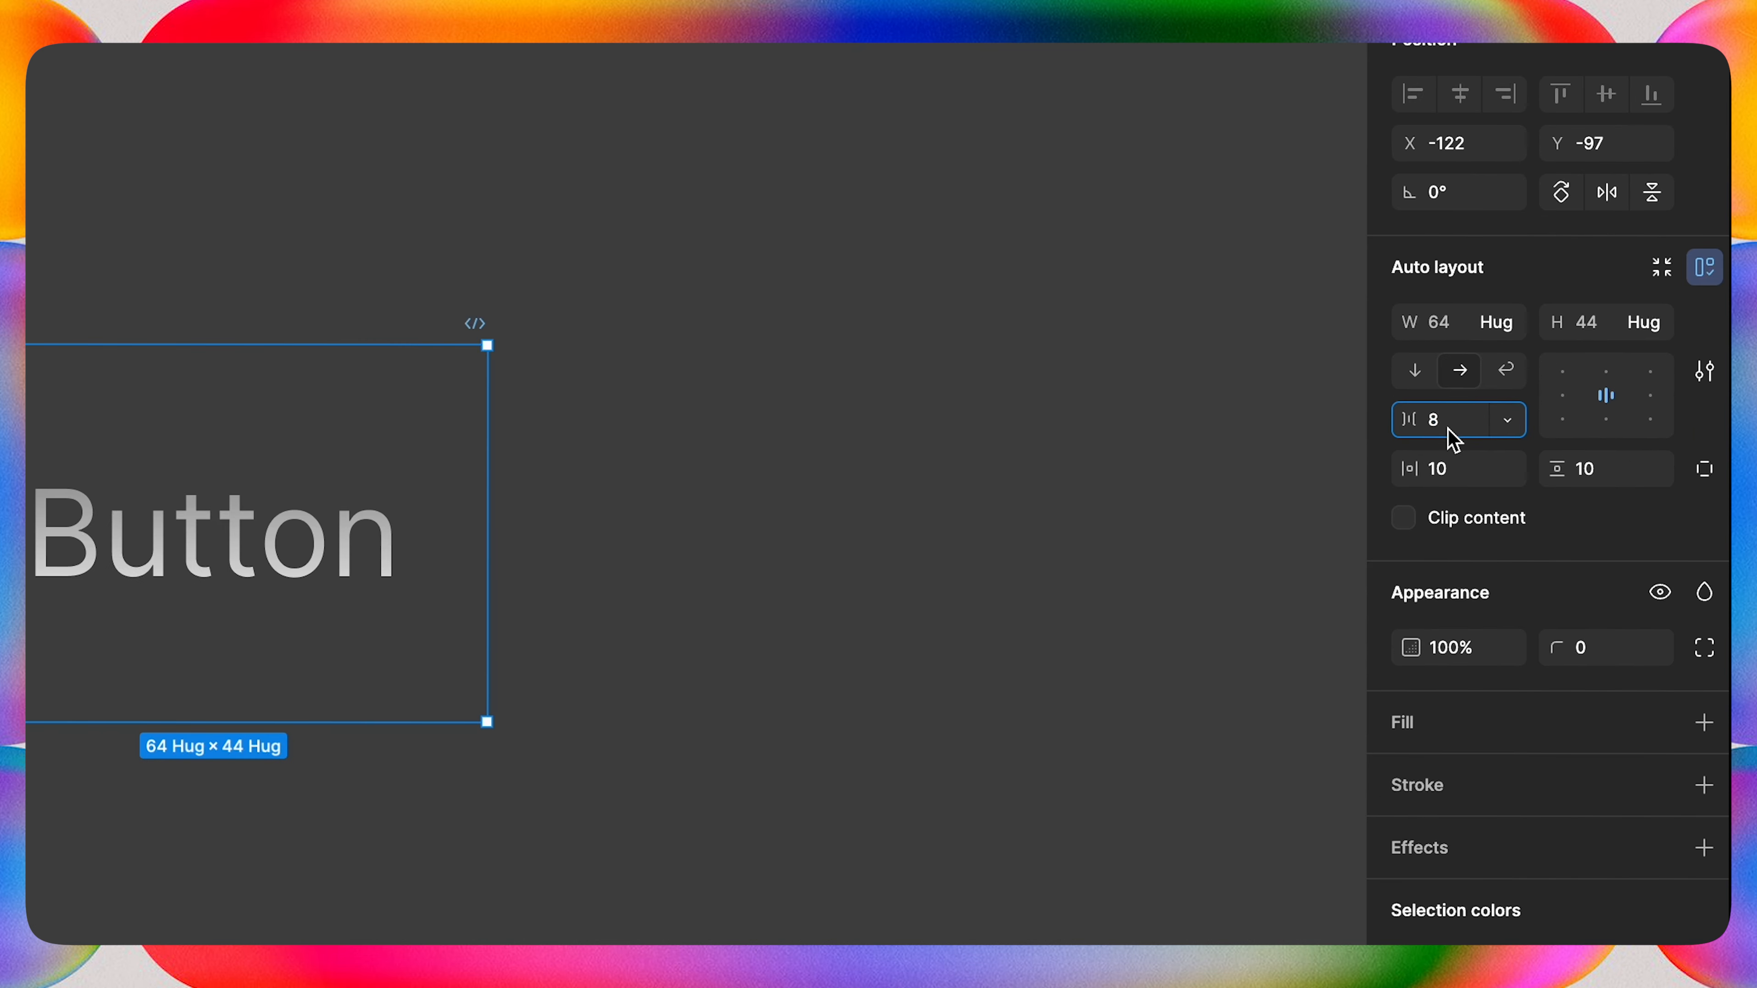
{"action": "left_click", "coordinate": [1474, 470]}
{"action": "type", "text": "24"}
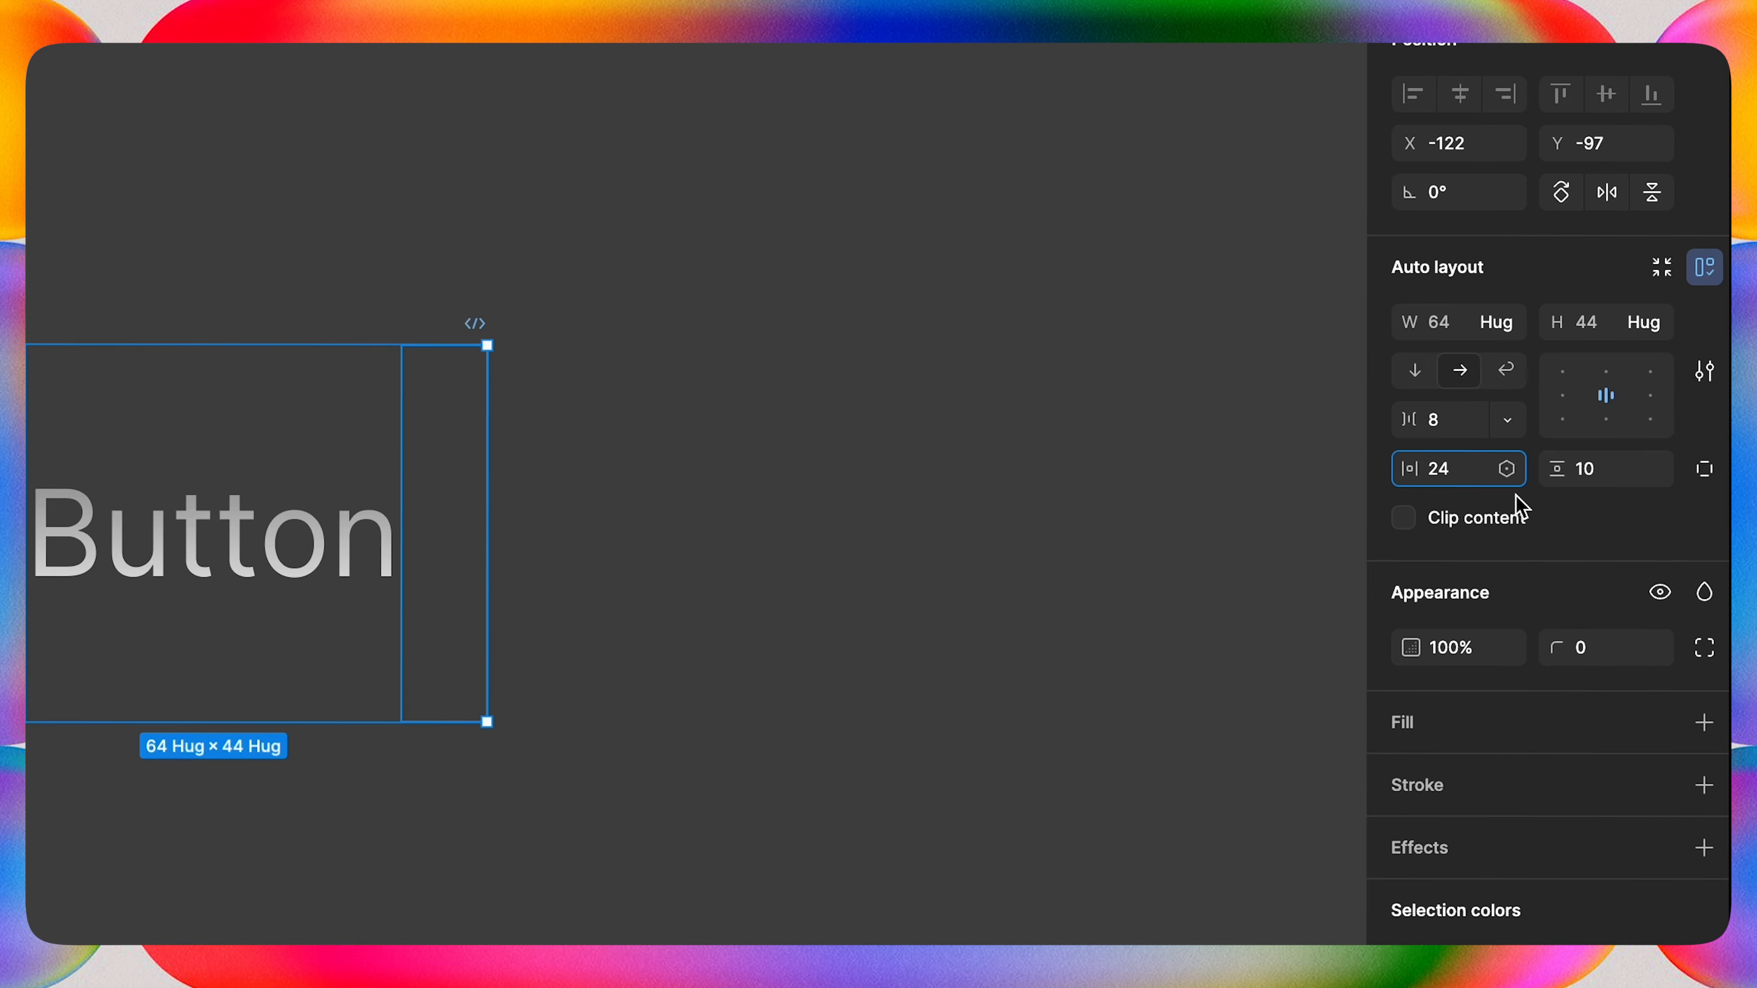
{"action": "left_click", "coordinate": [1606, 478]}
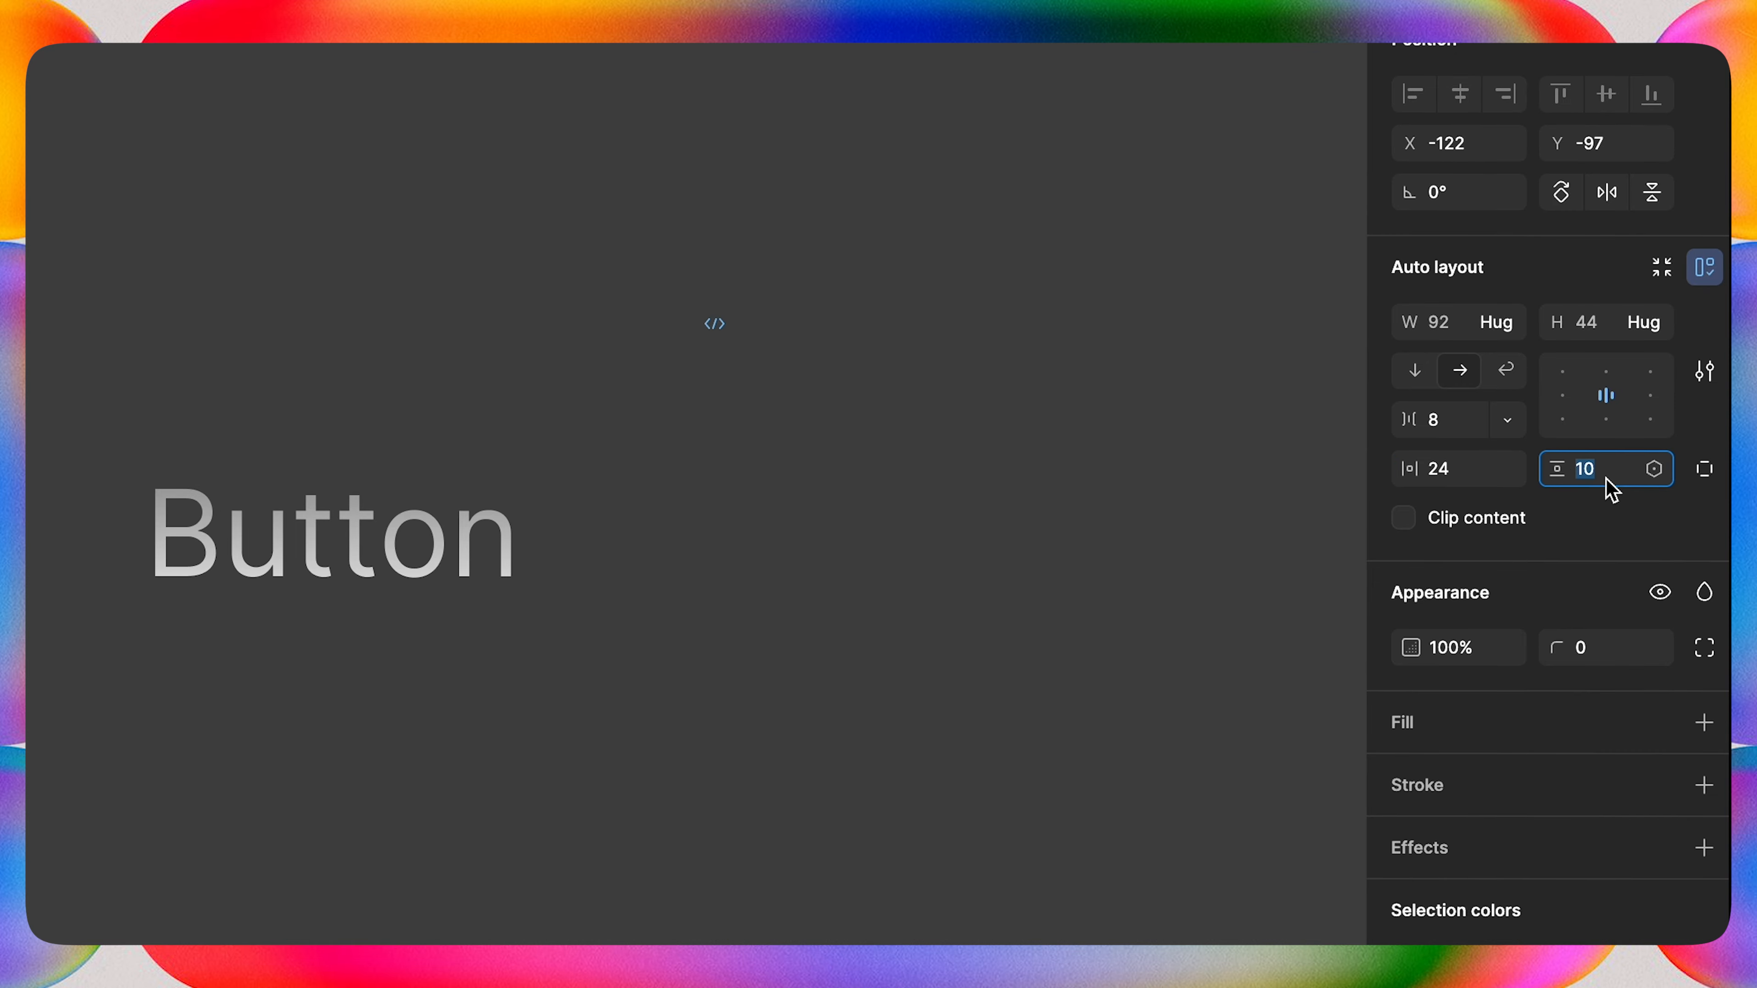
{"action": "type", "text": "8"}
{"action": "key", "text": "Return"}
Add an FFFFFF fill at 1% opacity to the button frame.
{"action": "left_click", "coordinate": [1704, 722]}
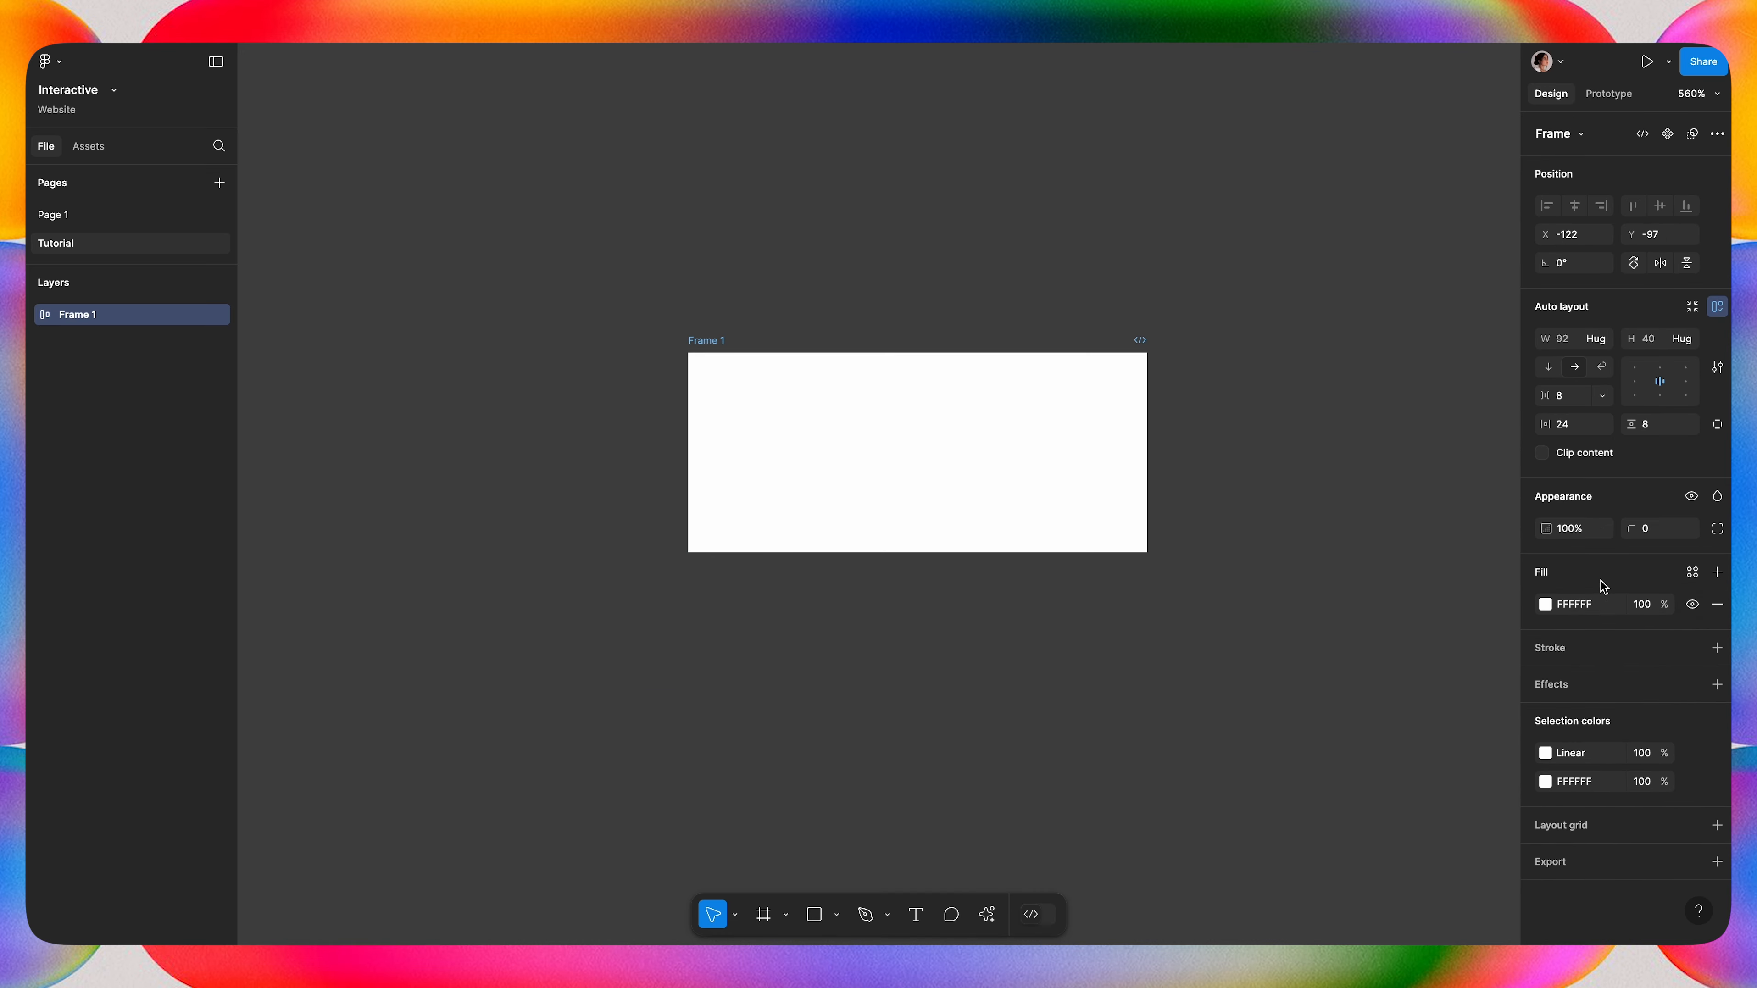
{"action": "left_click", "coordinate": [1641, 604]}
{"action": "type", "text": "1"}
{"action": "key", "text": "Return"}
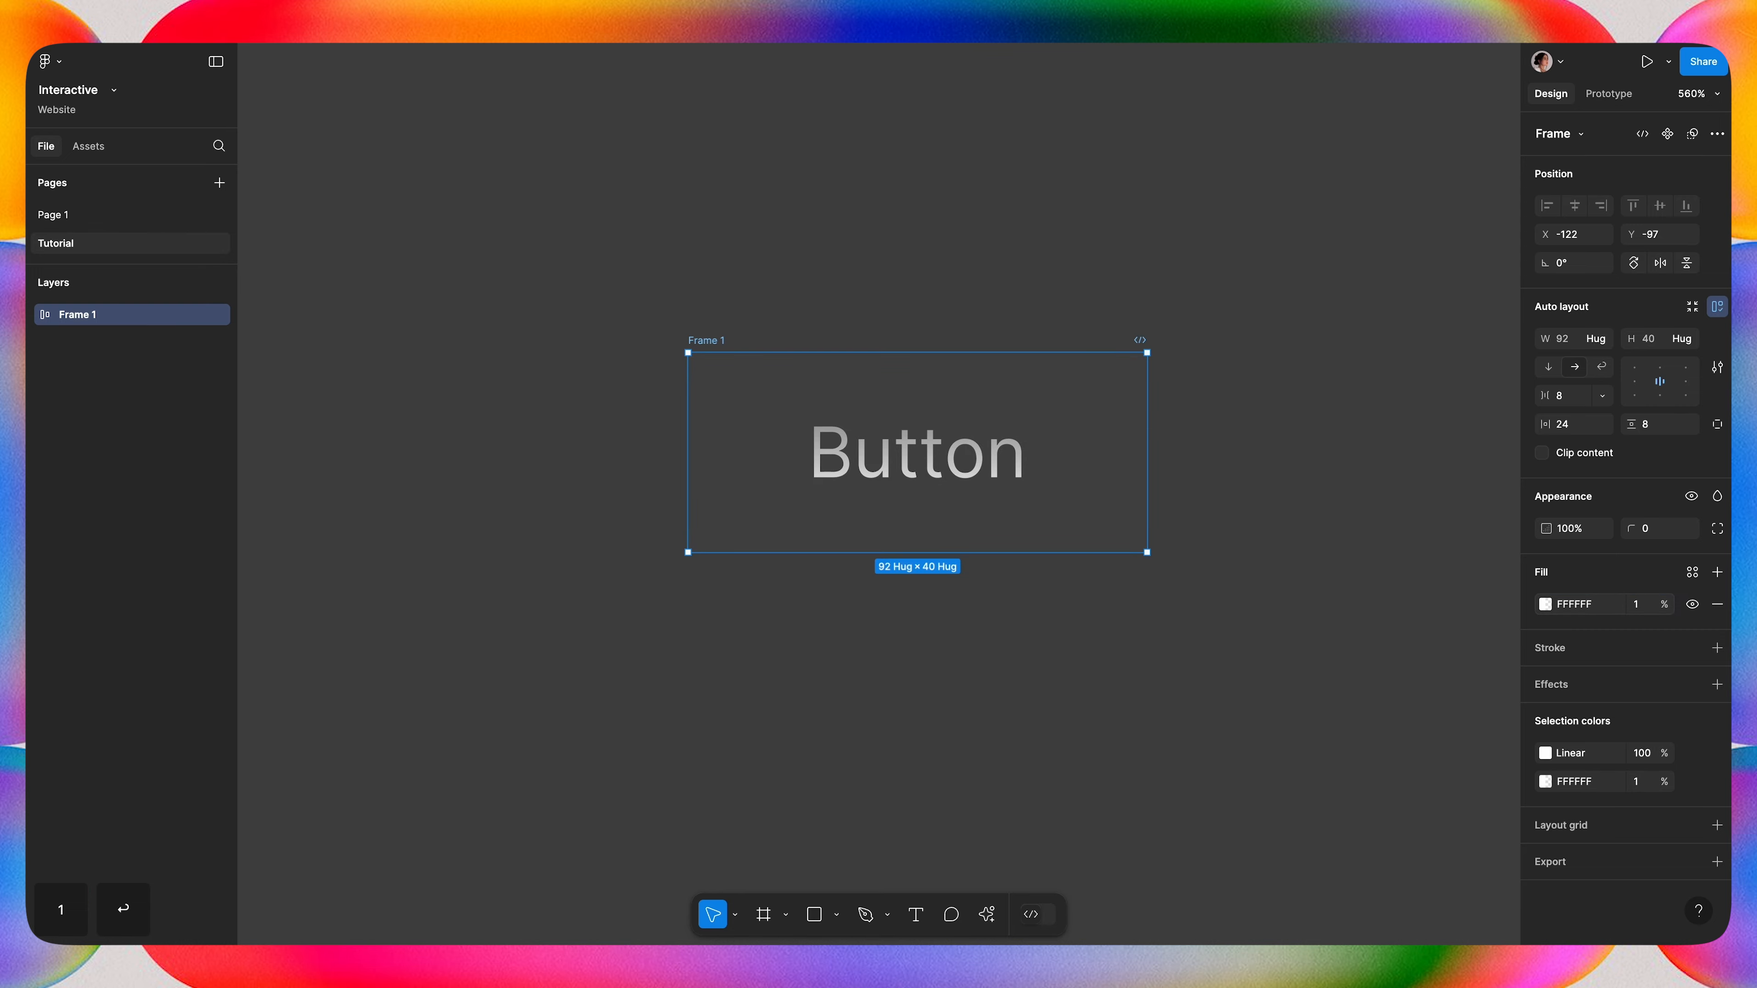
Add a second fill with a radial gradient from FFFFFF at 100% to FFFFFF at 0%, and set the fill's opacity to 10%.
{"action": "left_click", "coordinate": [1718, 572]}
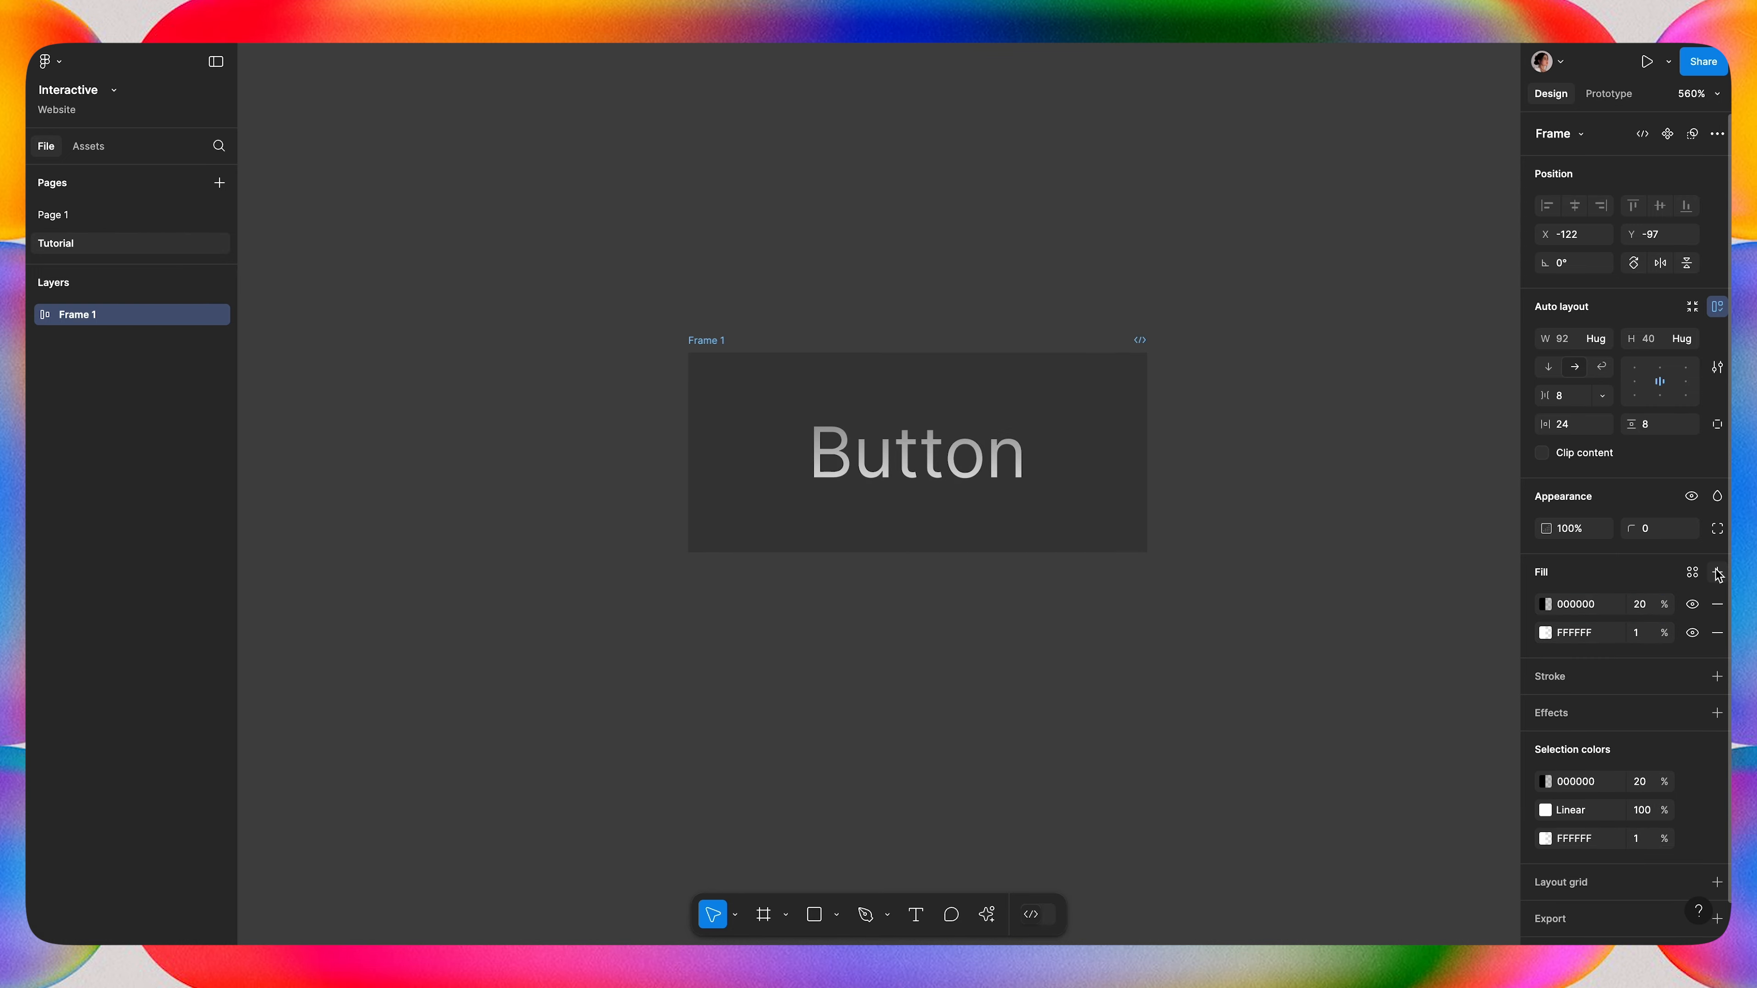
{"action": "left_click", "coordinate": [1544, 604]}
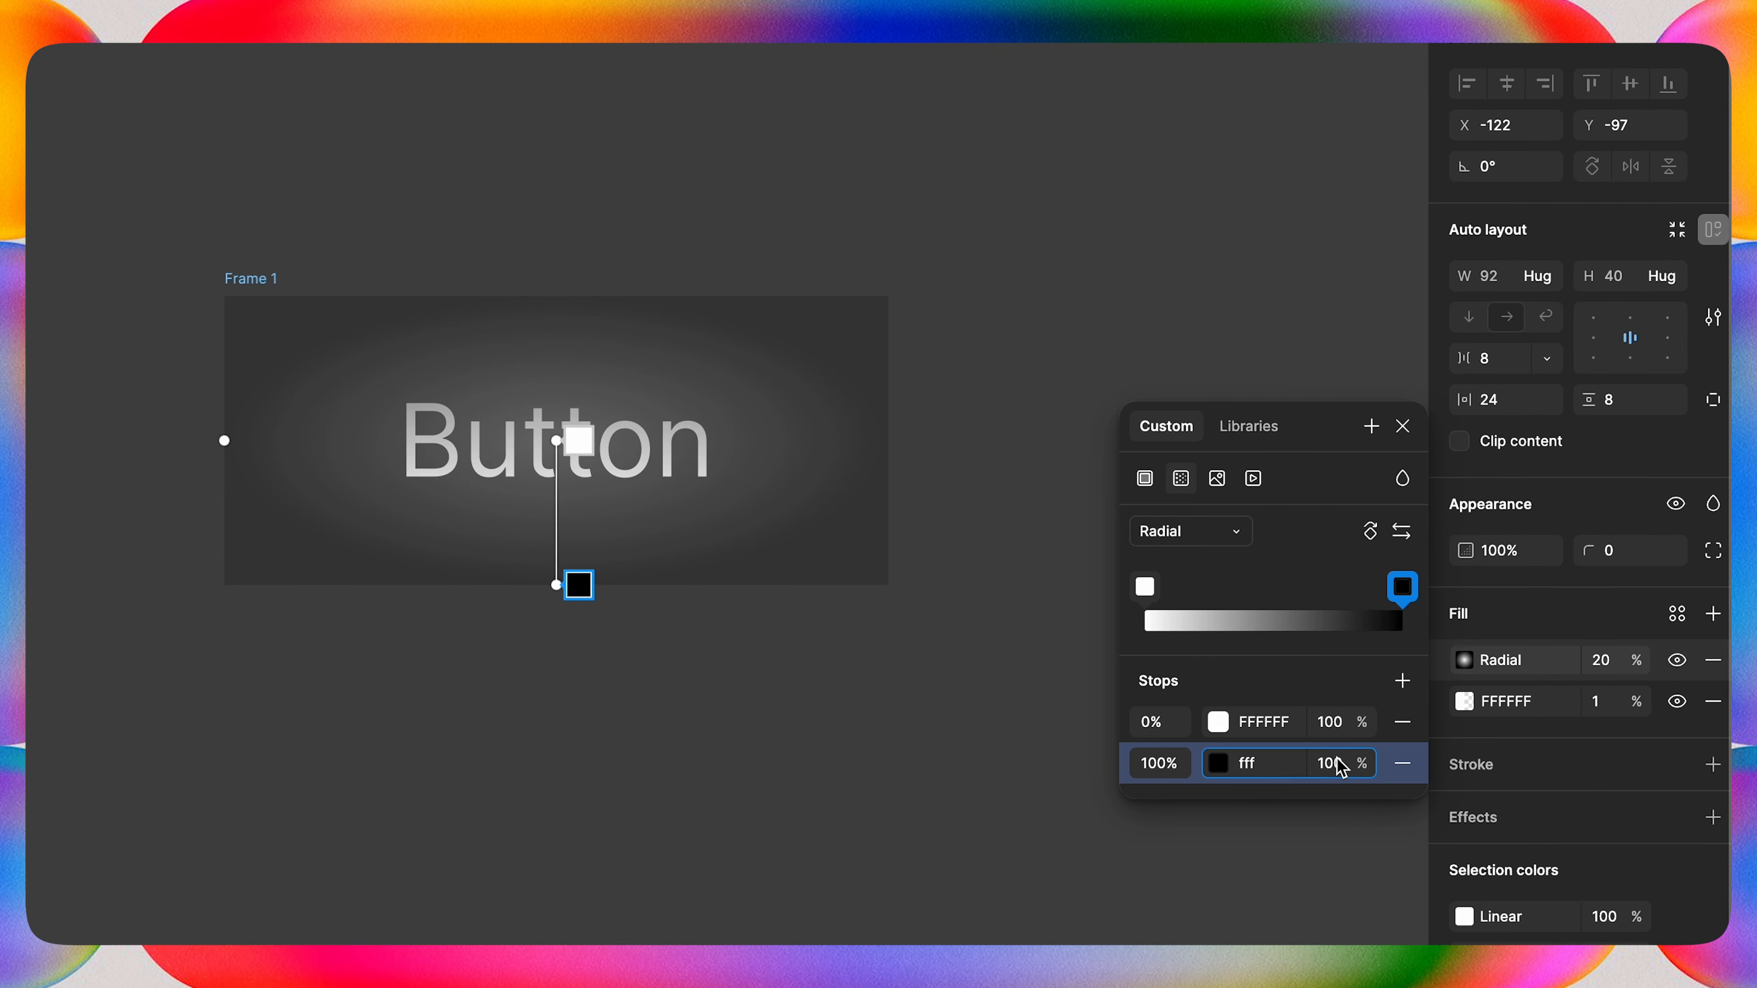
{"action": "left_click", "coordinate": [1333, 764]}
{"action": "type", "text": "0"}
{"action": "key", "text": "Return"}
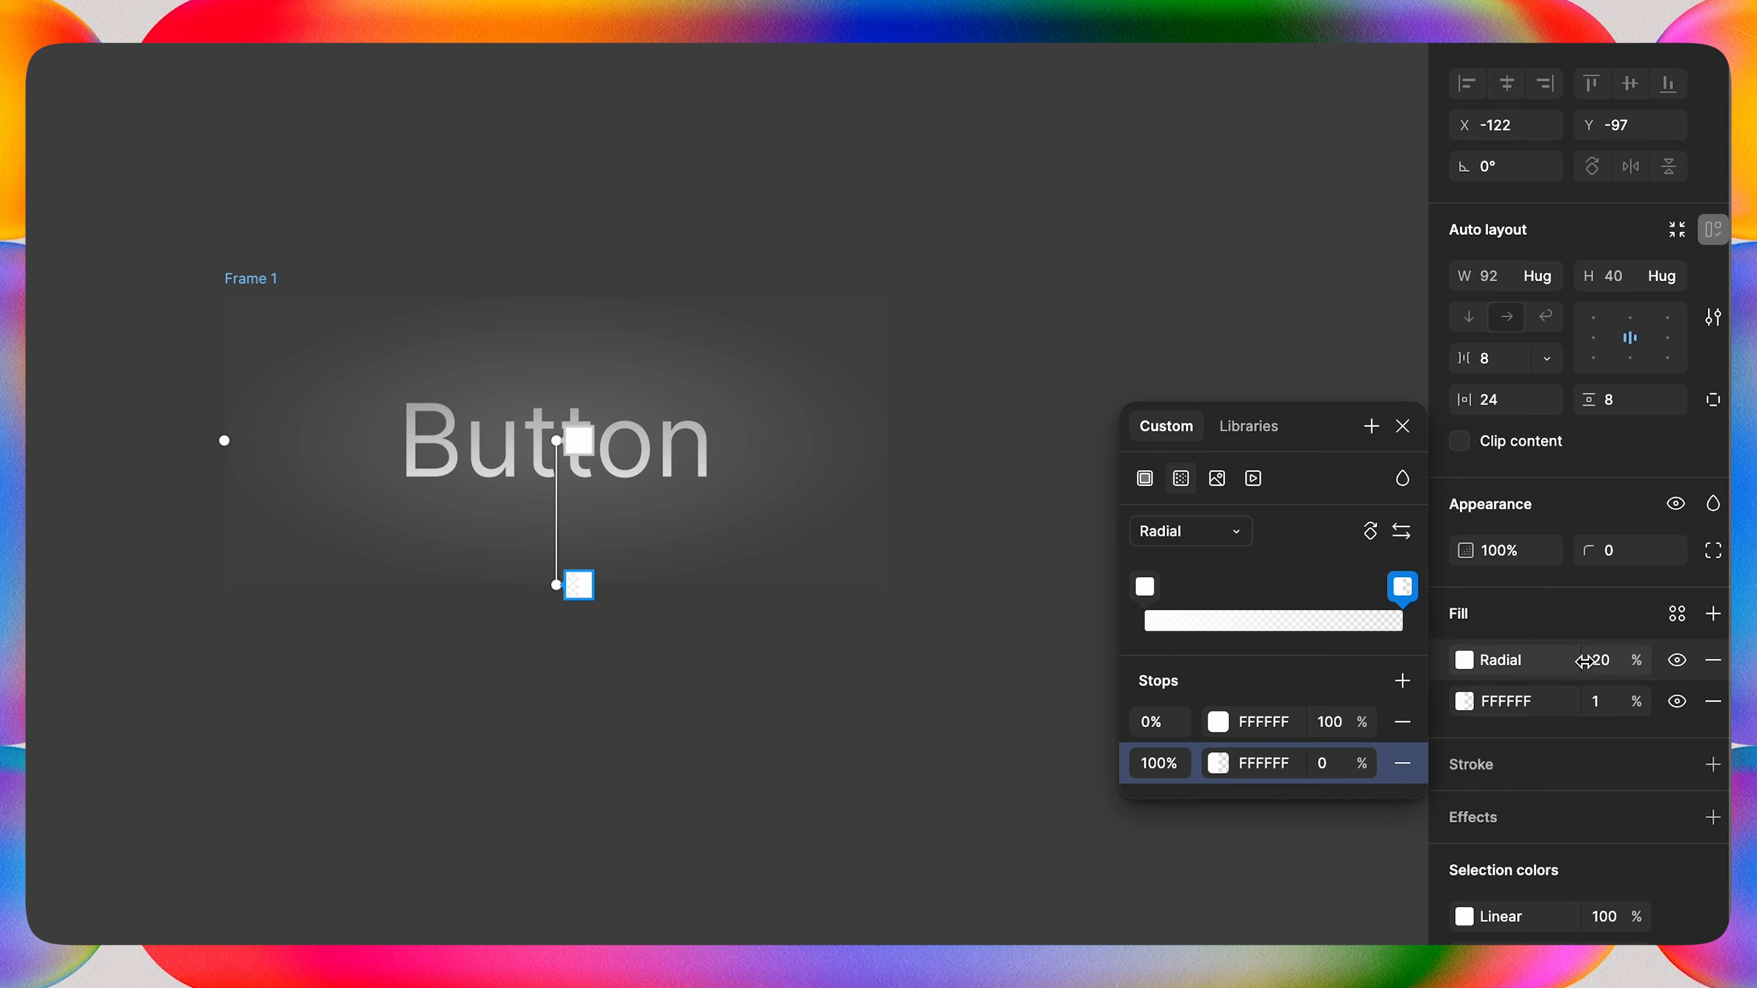
{"action": "left_click", "coordinate": [1609, 663]}
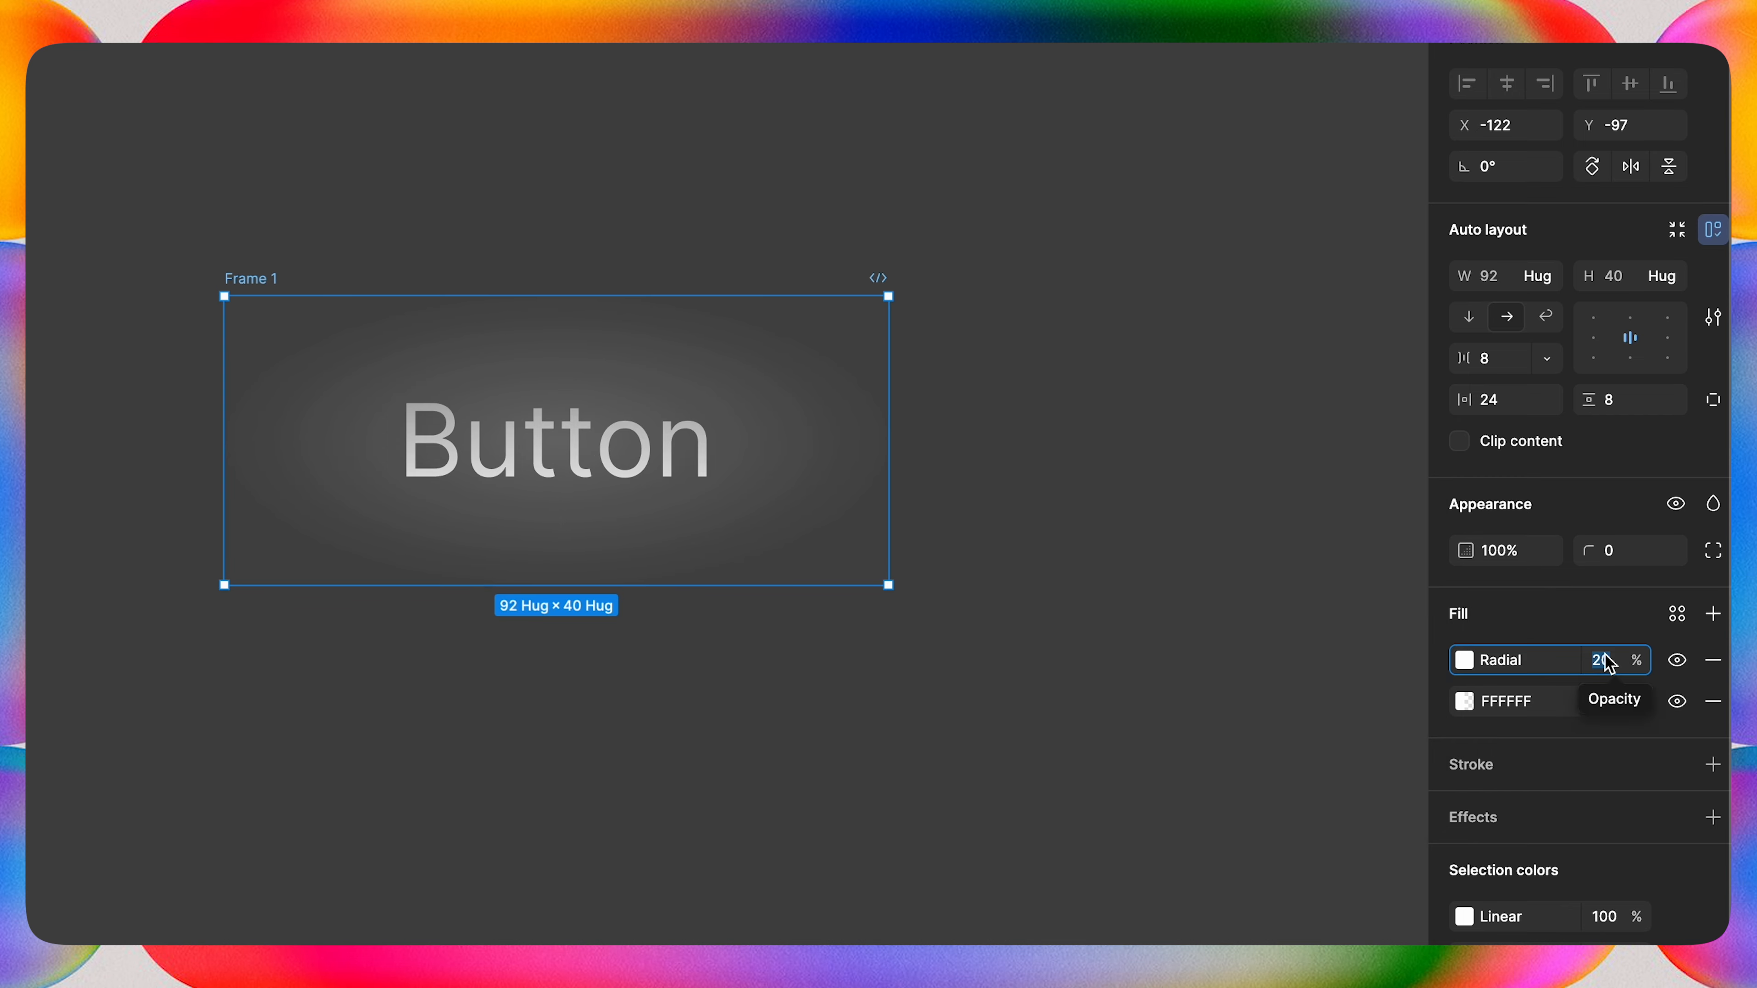
{"action": "type", "text": "10"}
{"action": "key", "text": "Return"}
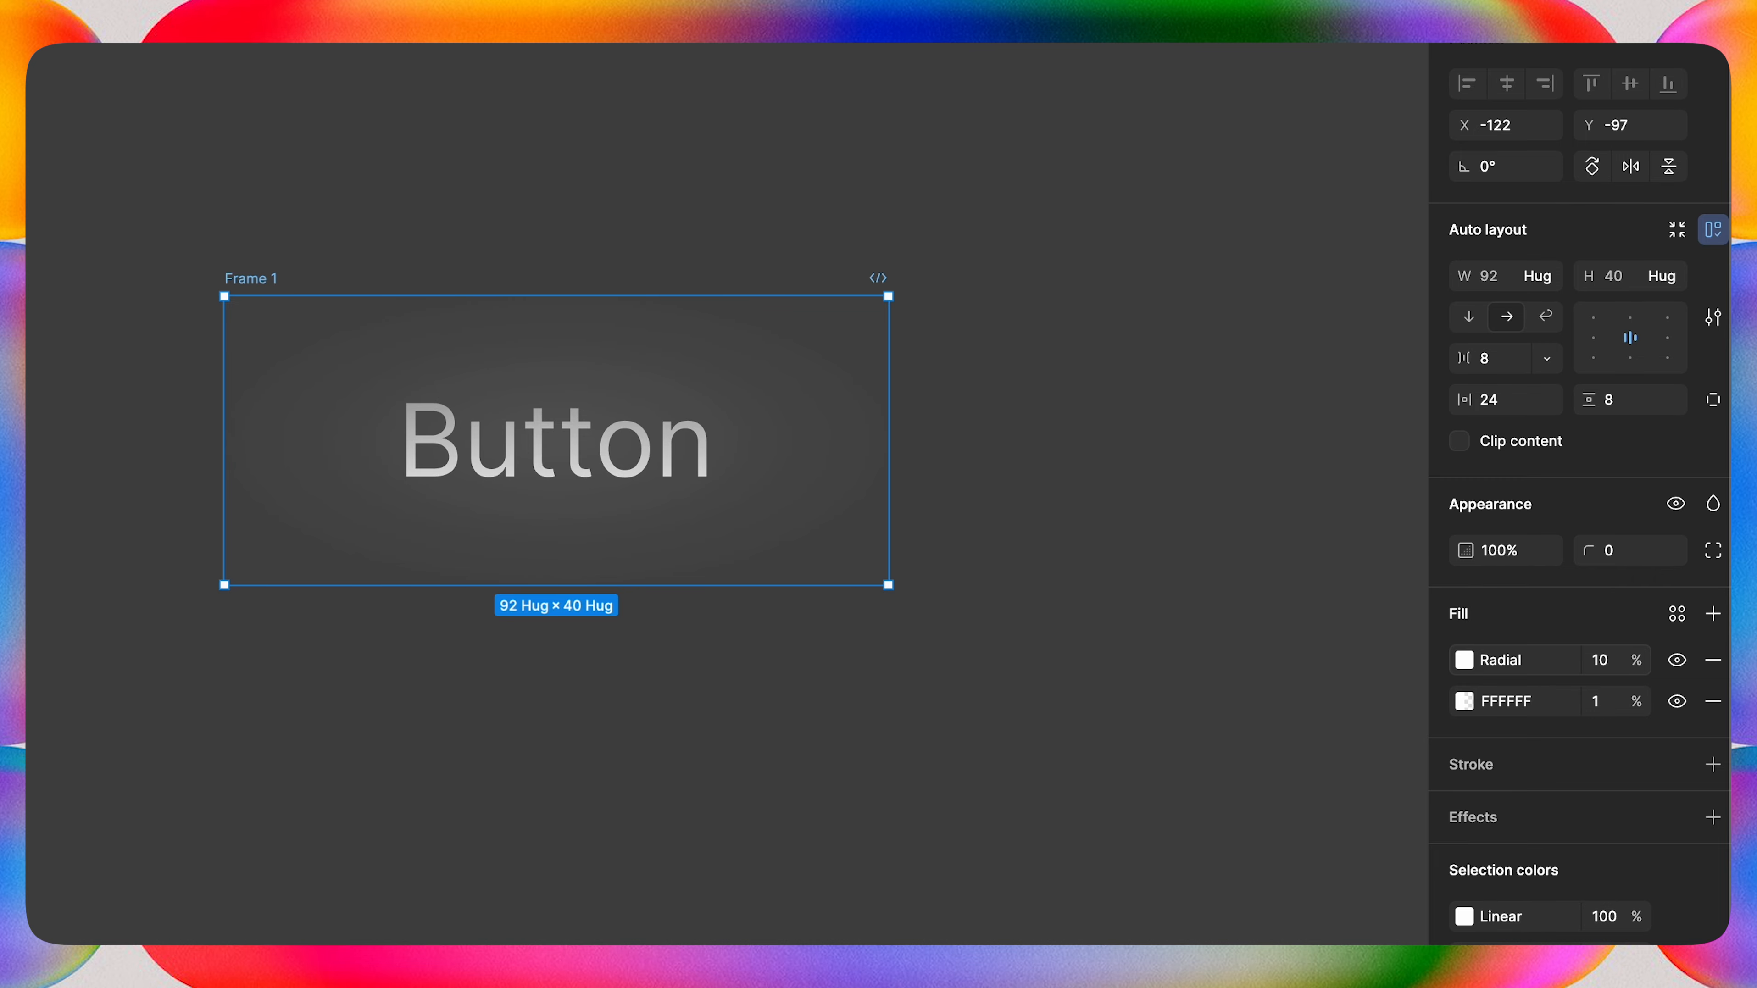
Set the button frame's corner radius to 999.
{"action": "left_click", "coordinate": [1611, 551]}
{"action": "type", "text": "999"}
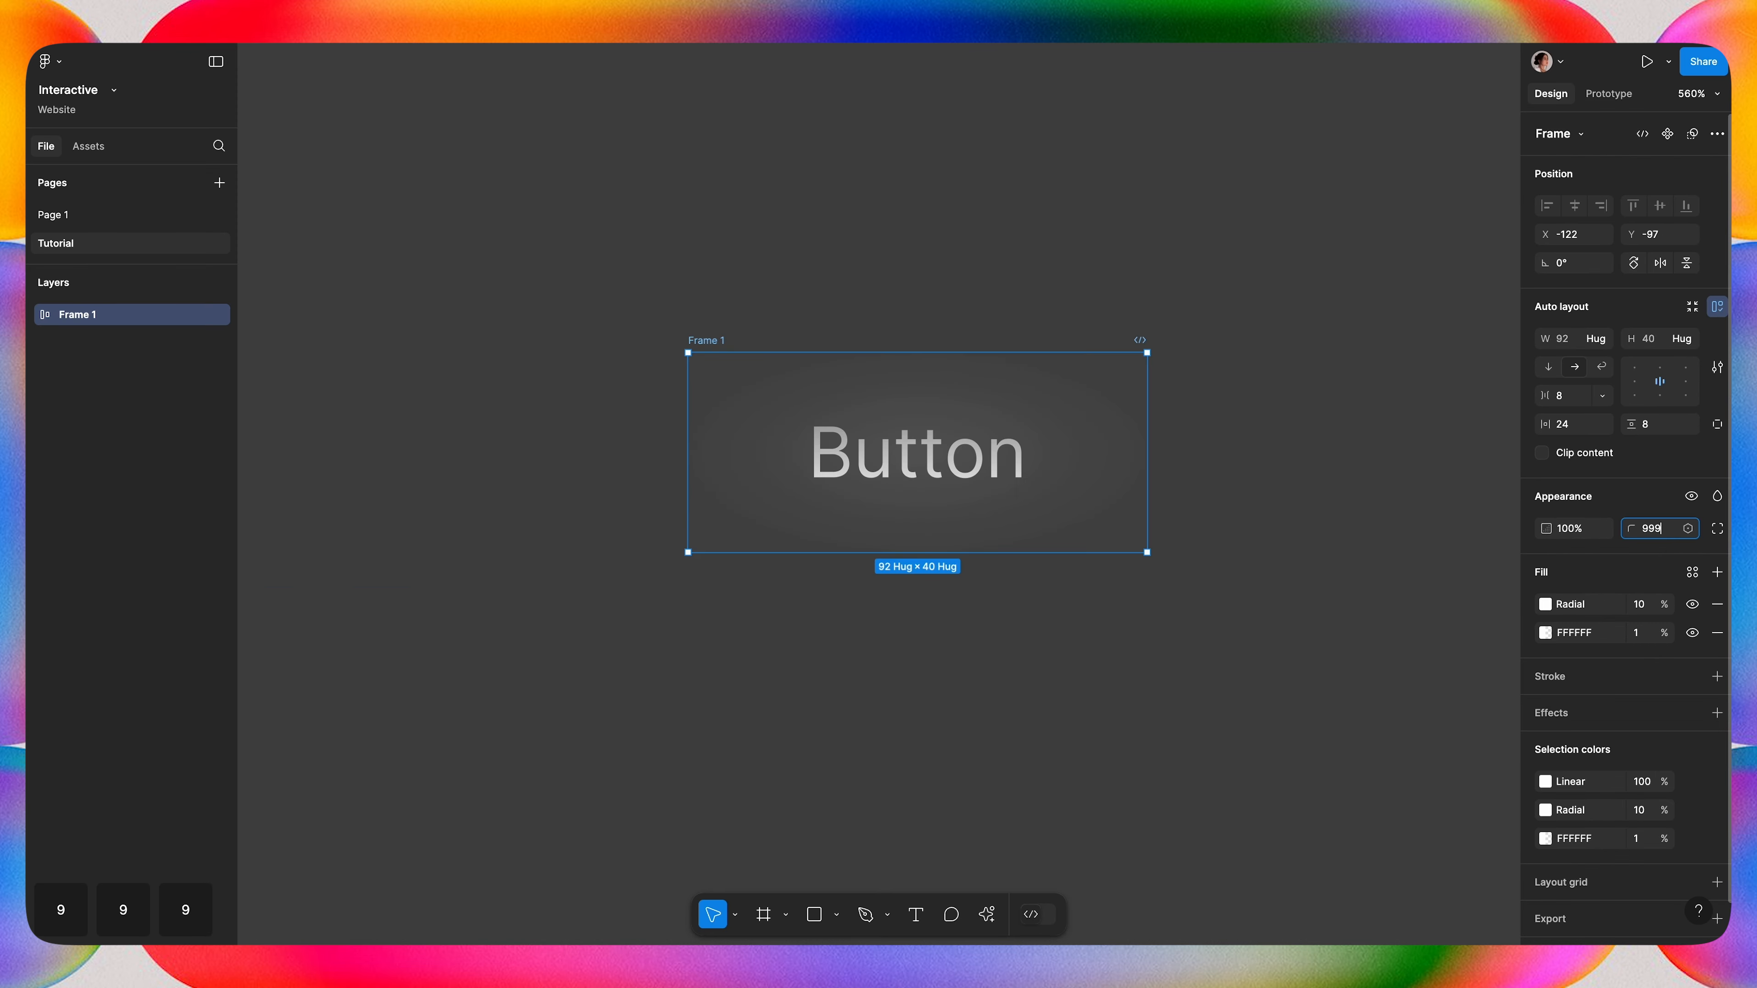
{"action": "key", "text": "Return"}
Add a stroke to the button frame in FFFFFF at 10% opacity.
{"action": "left_click", "coordinate": [1717, 677]}
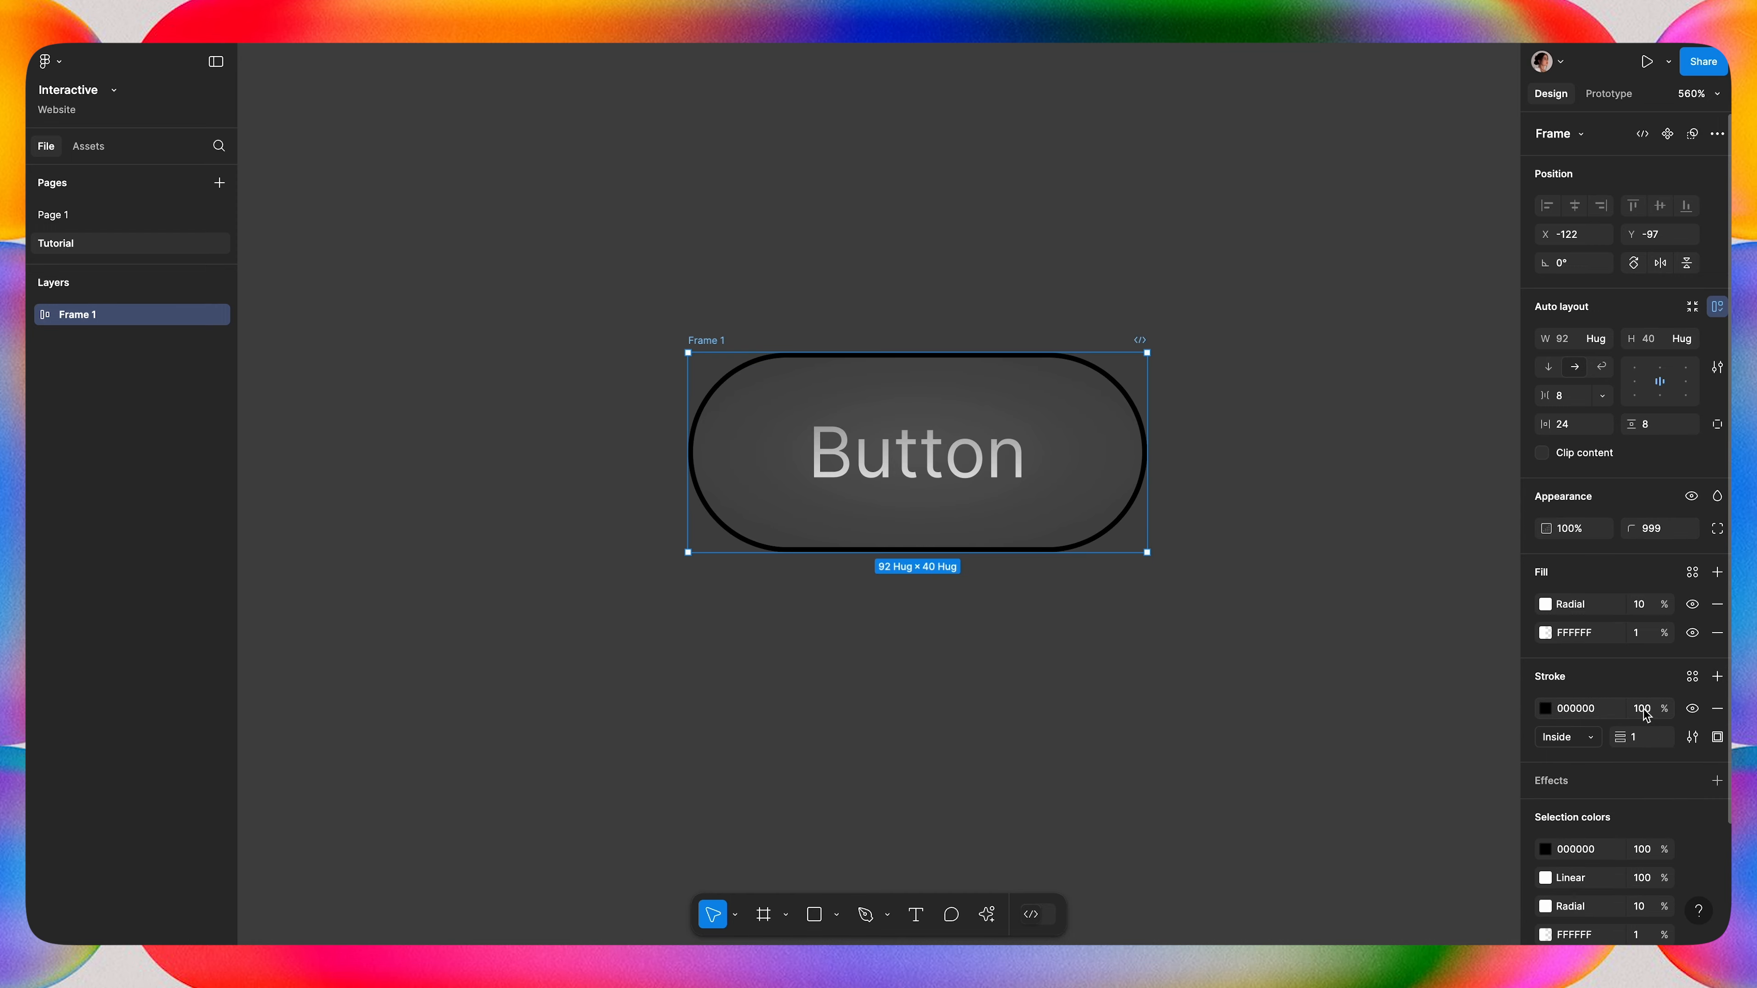
{"action": "left_click", "coordinate": [1573, 711]}
{"action": "type", "text": "fff"}
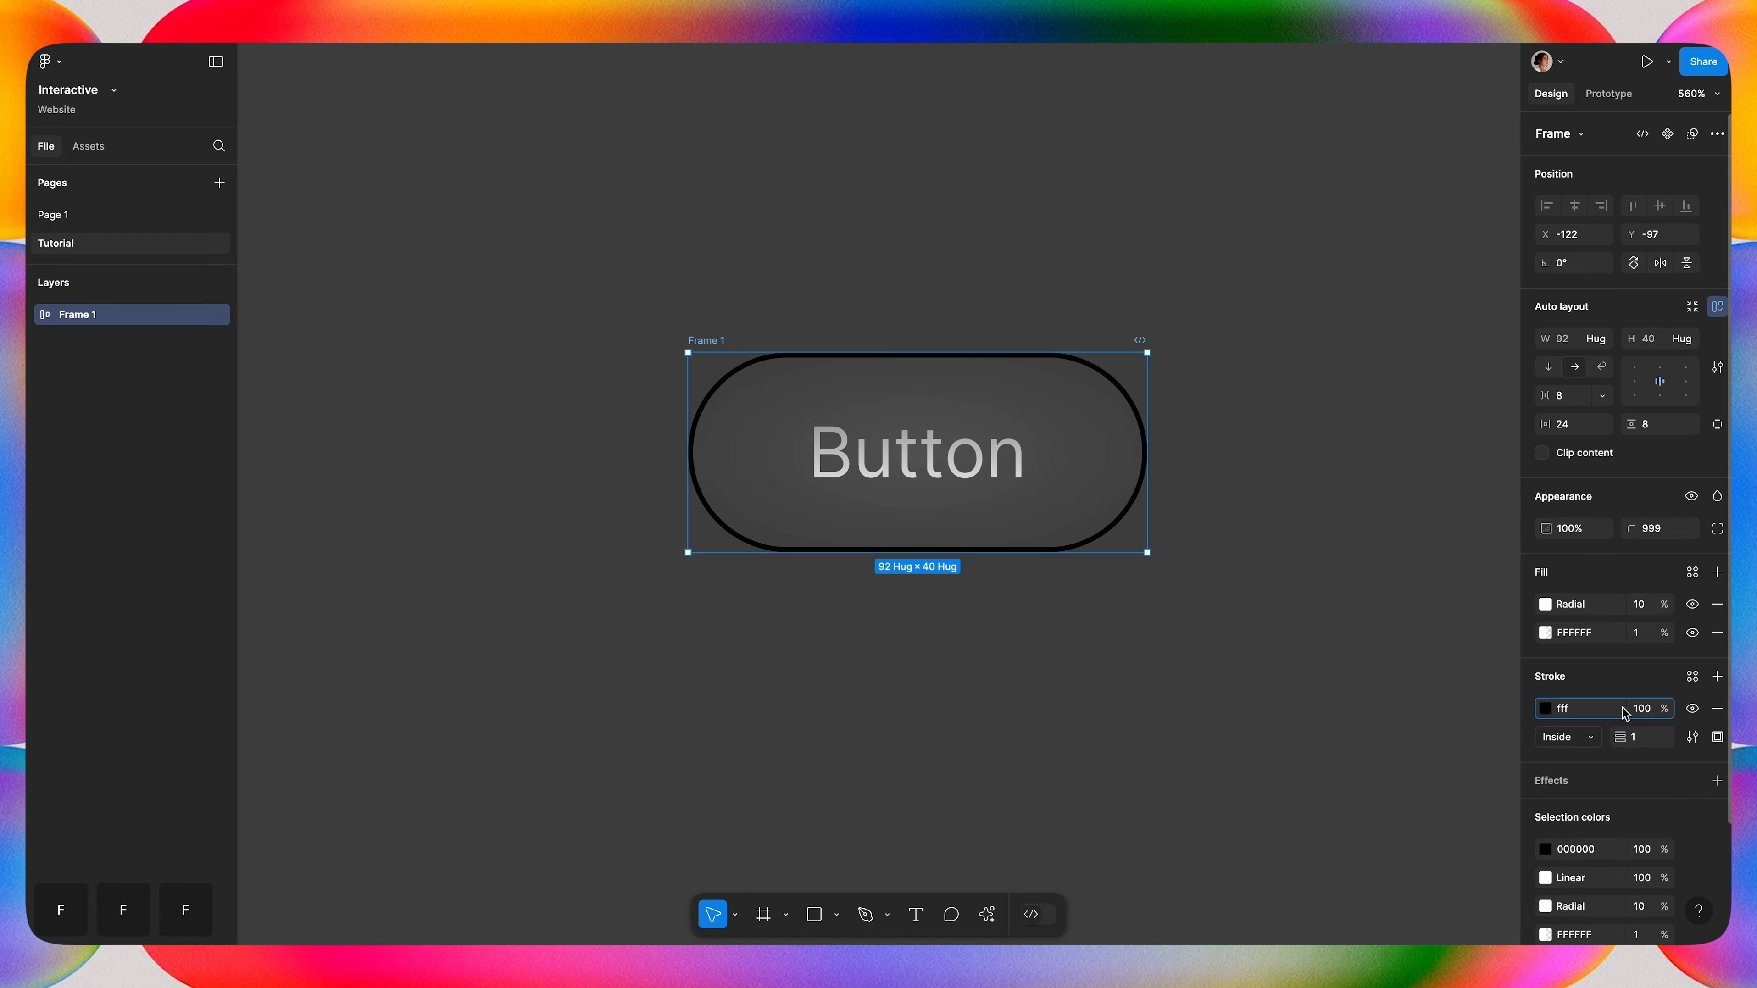
{"action": "key", "text": "Tab"}
{"action": "type", "text": "10"}
{"action": "key", "text": "Return"}
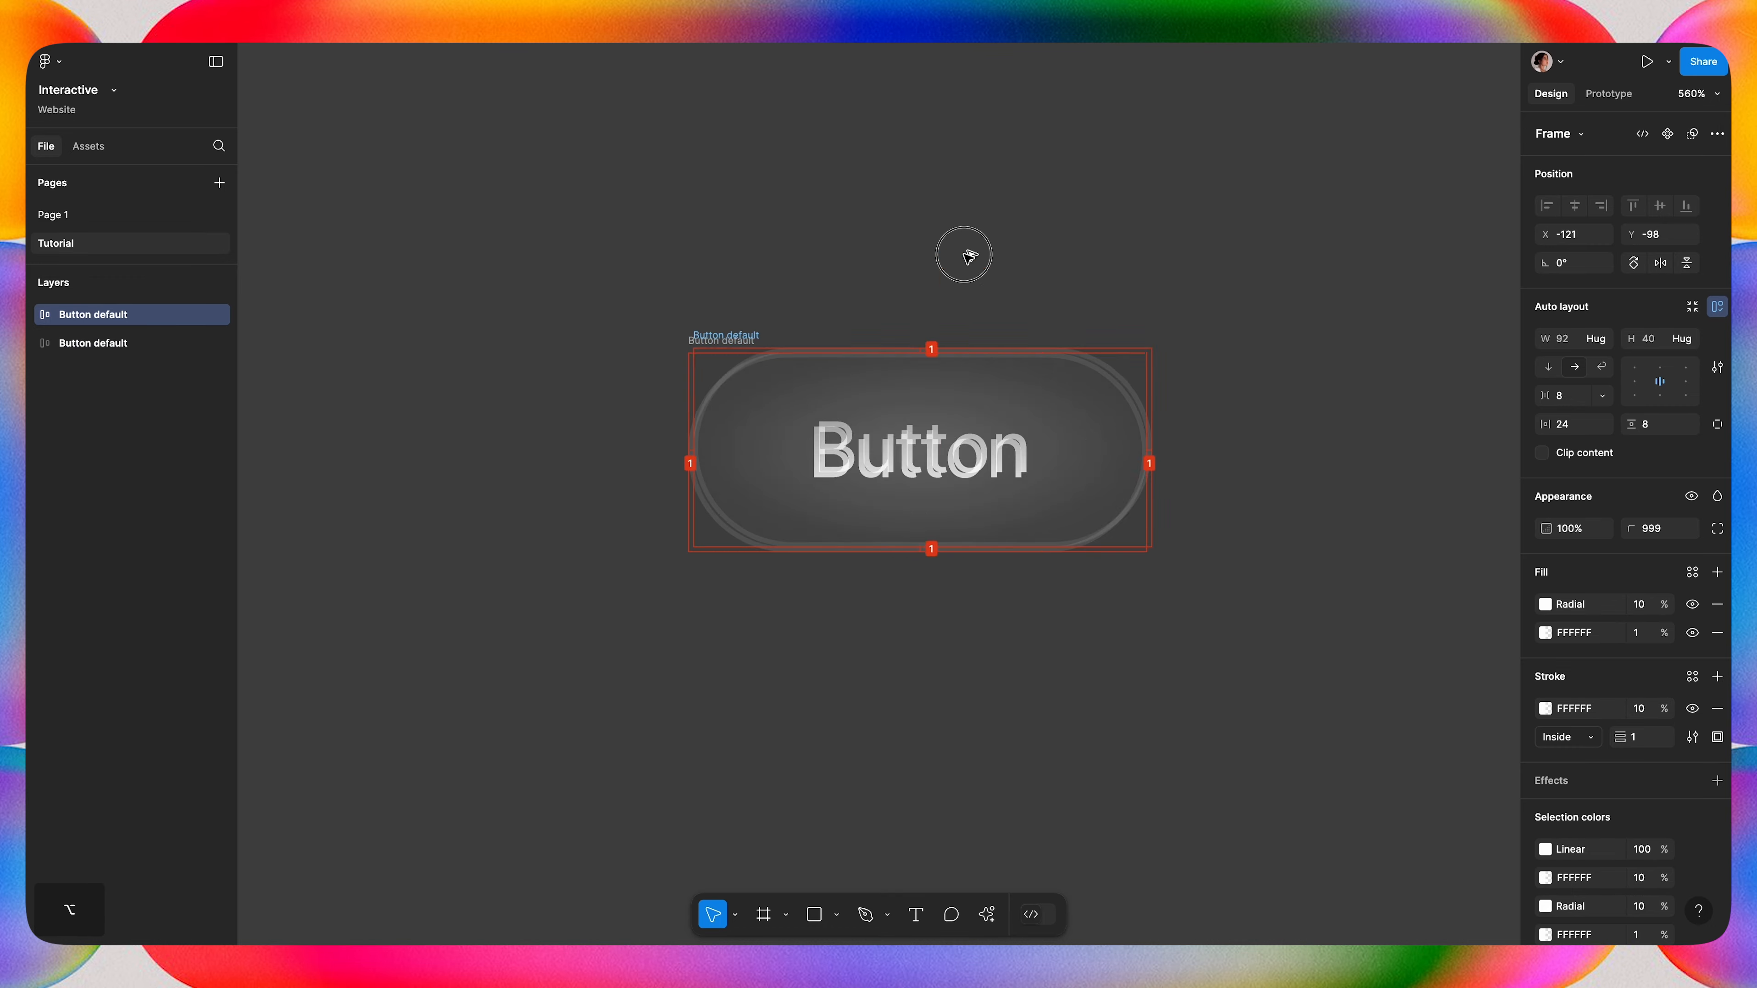
Duplicate the Button default frame beside the original and set the copy's radial fill opacity to 24%.
{"action": "left_click_drag", "start_coordinate": [968, 256], "coordinate": [1244, 341]}
{"action": "scroll", "coordinate": [1244, 342], "scroll_direction": "right", "scroll_amount": 5}
{"action": "left_click", "coordinate": [1640, 604]}
{"action": "type", "text": "24"}
{"action": "key", "text": "Return"}
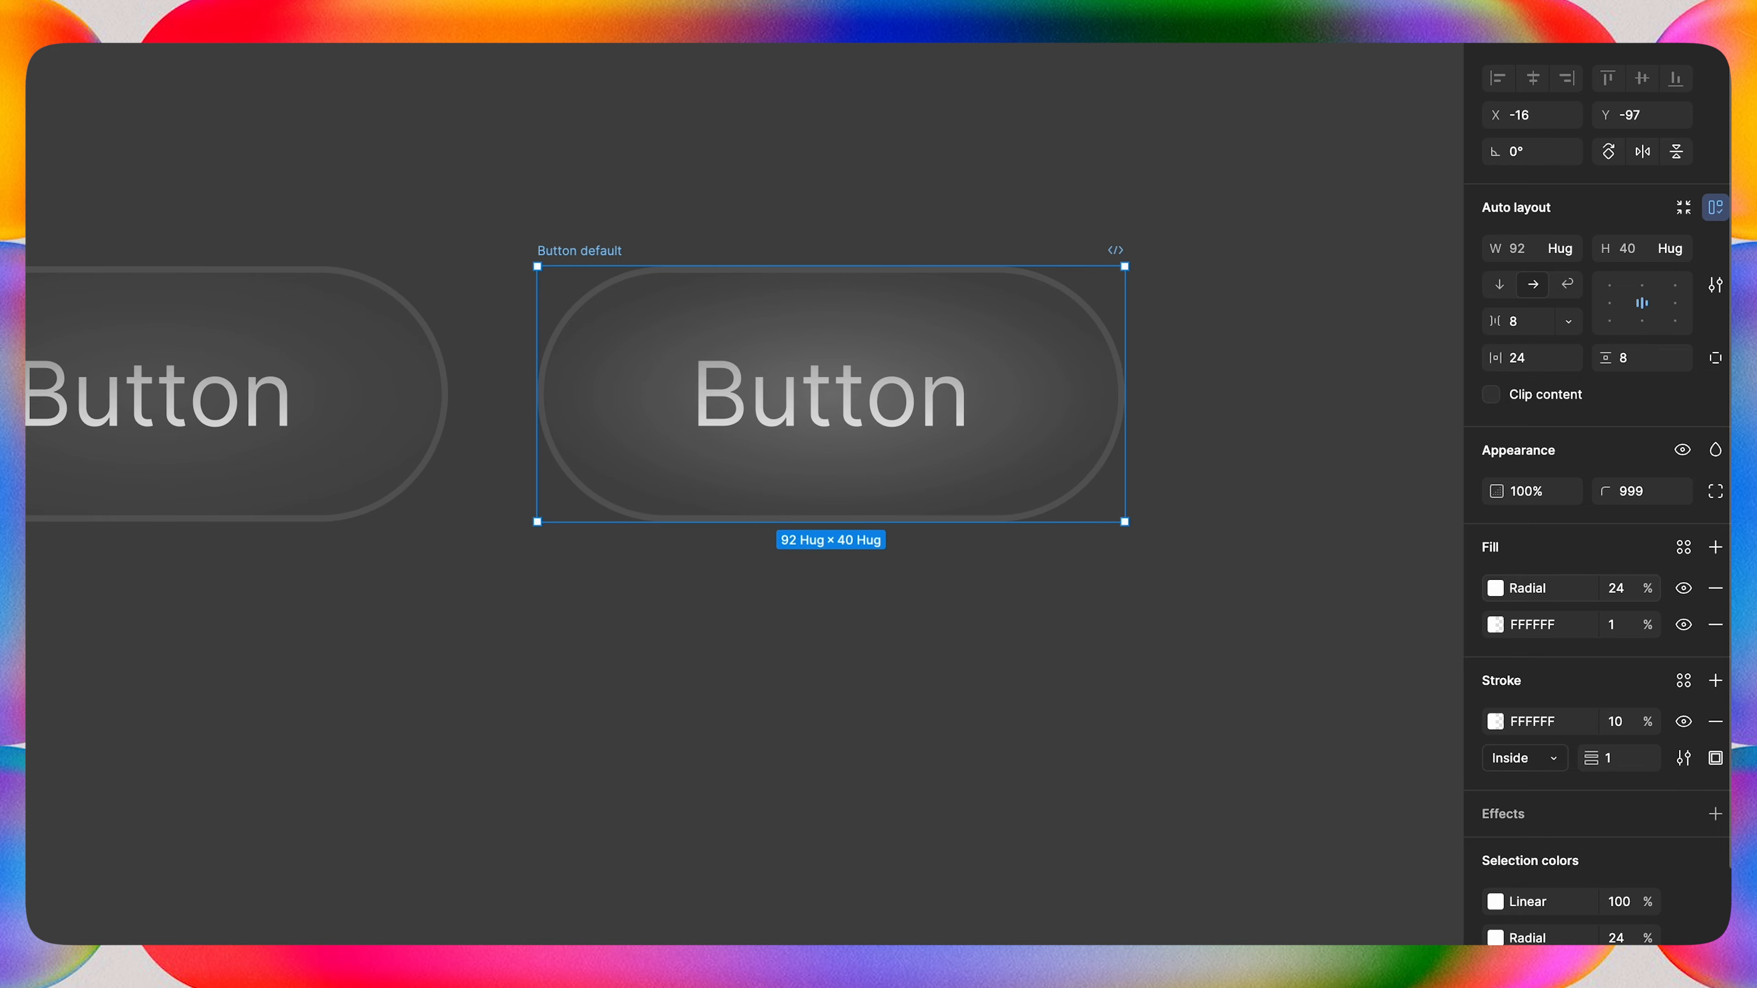
Combine the Button default and Button Hover frames into a component set and select the hover variant.
{"action": "left_click_drag", "start_coordinate": [304, 291], "coordinate": [1425, 697]}
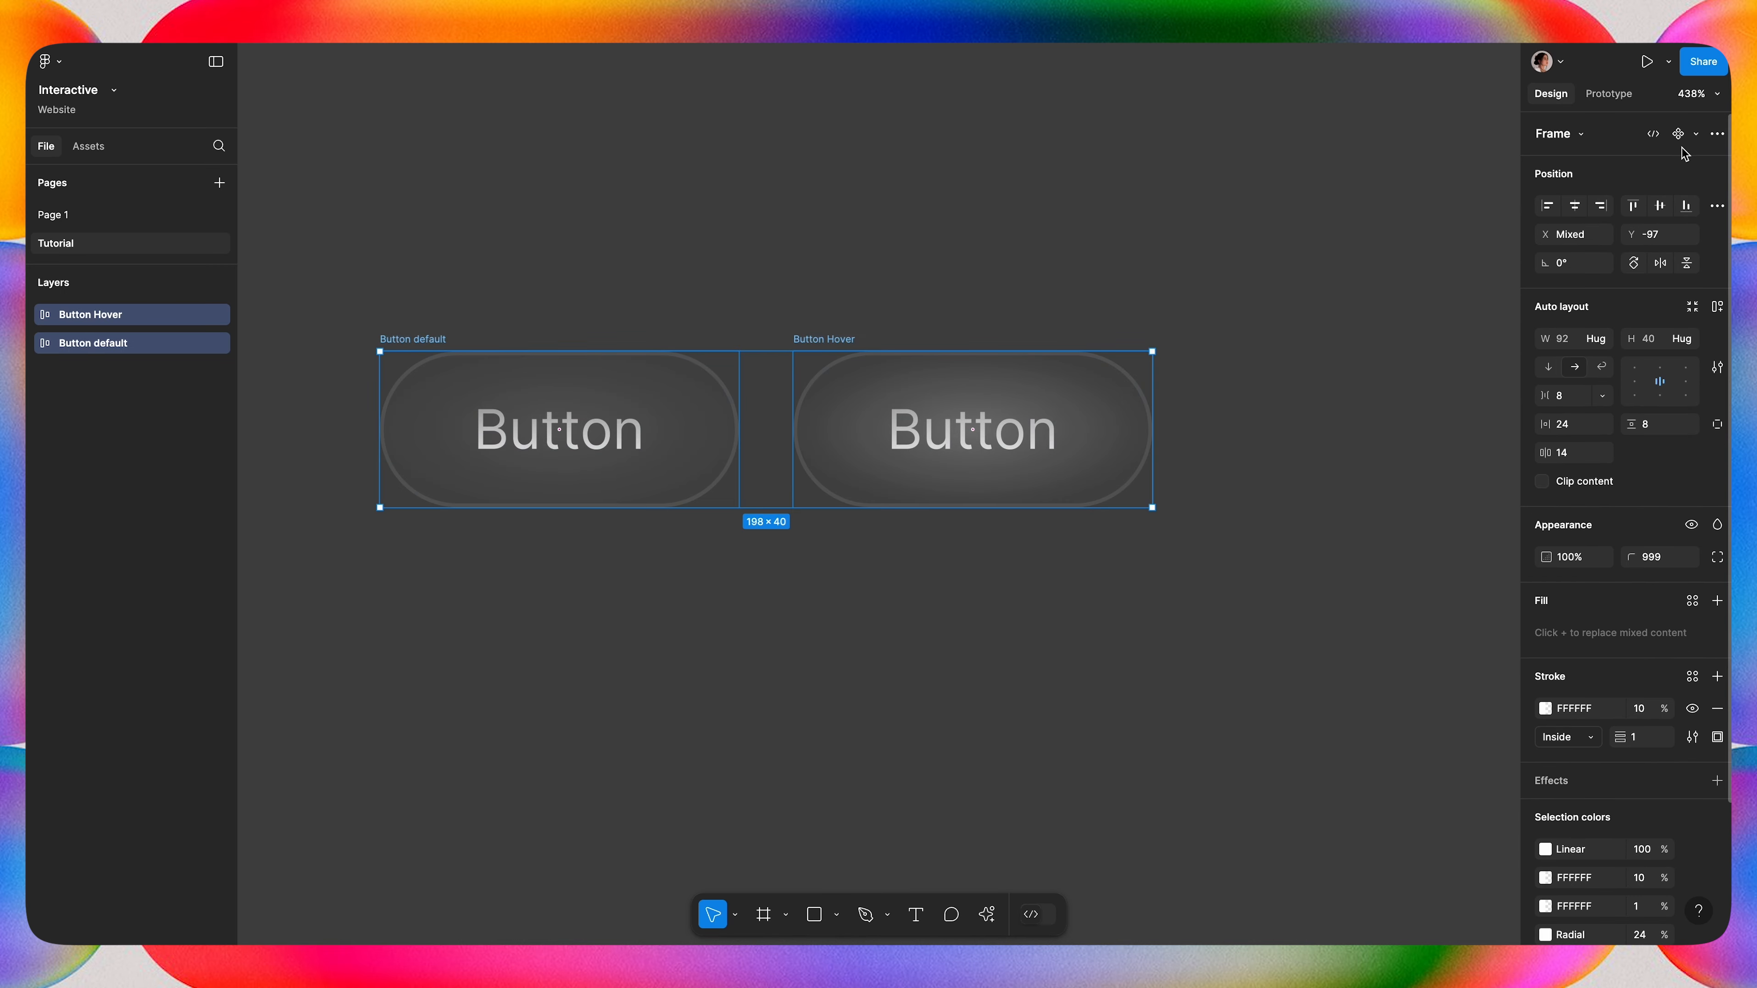
{"action": "left_click", "coordinate": [1696, 133]}
{"action": "left_click", "coordinate": [1612, 206]}
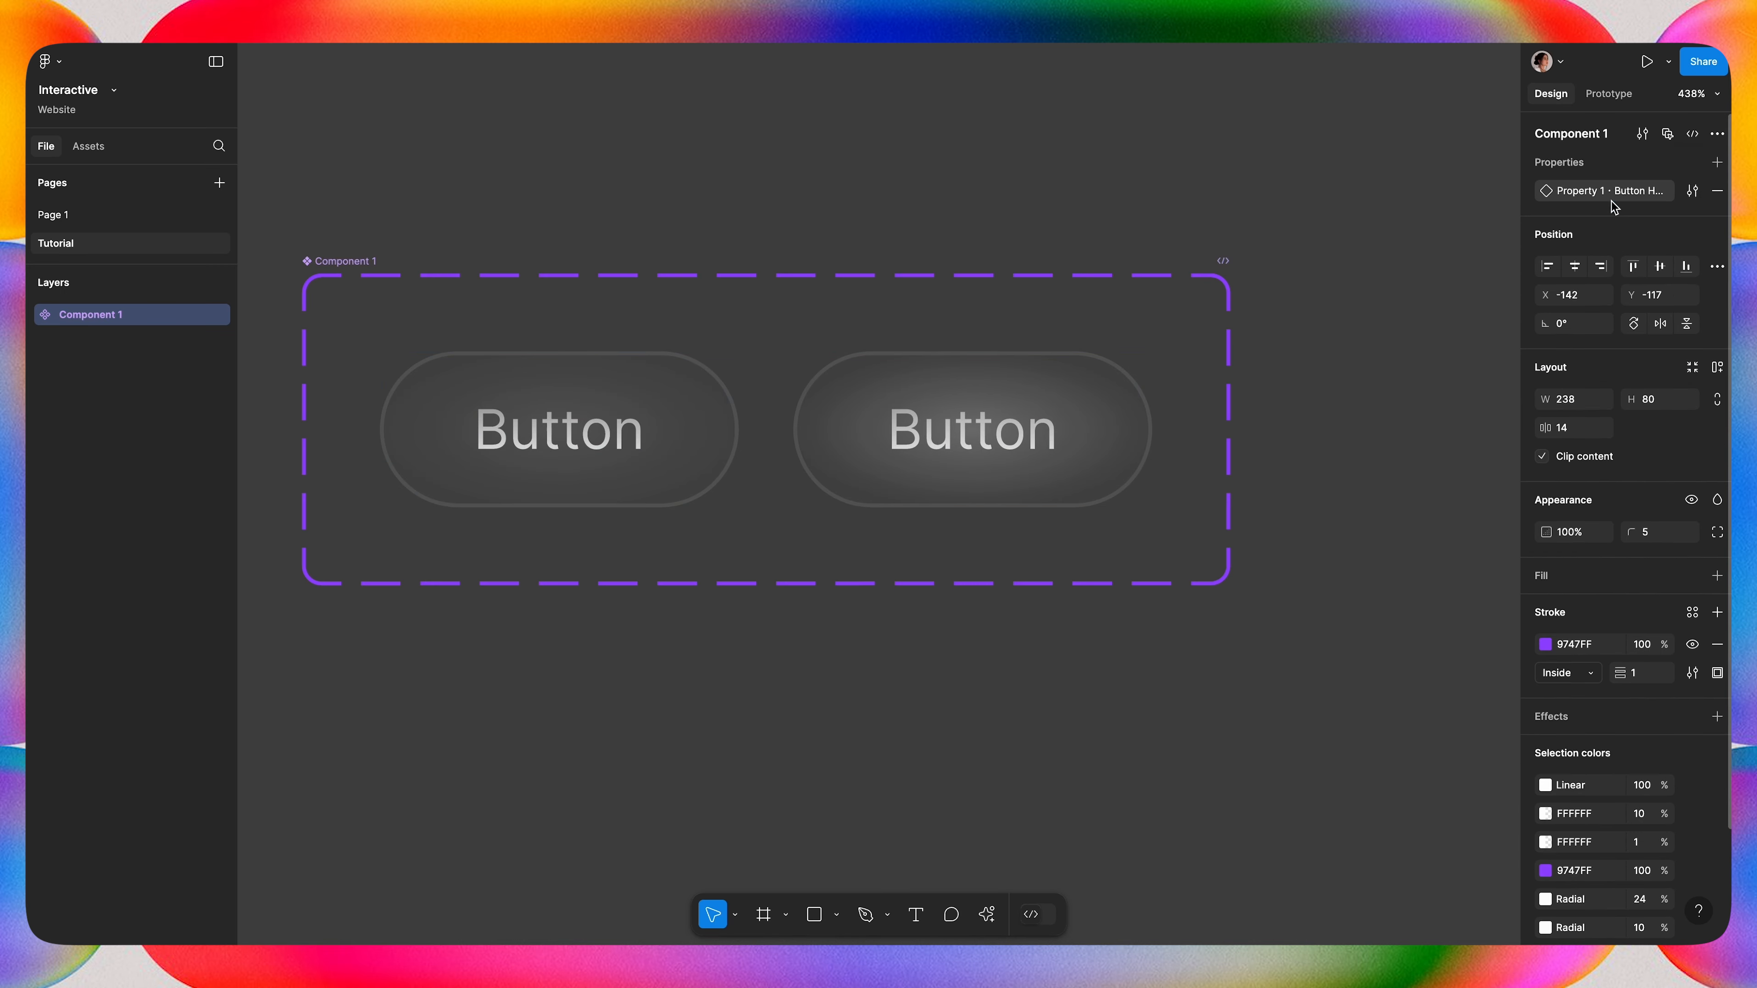
{"action": "left_click", "coordinate": [1142, 353]}
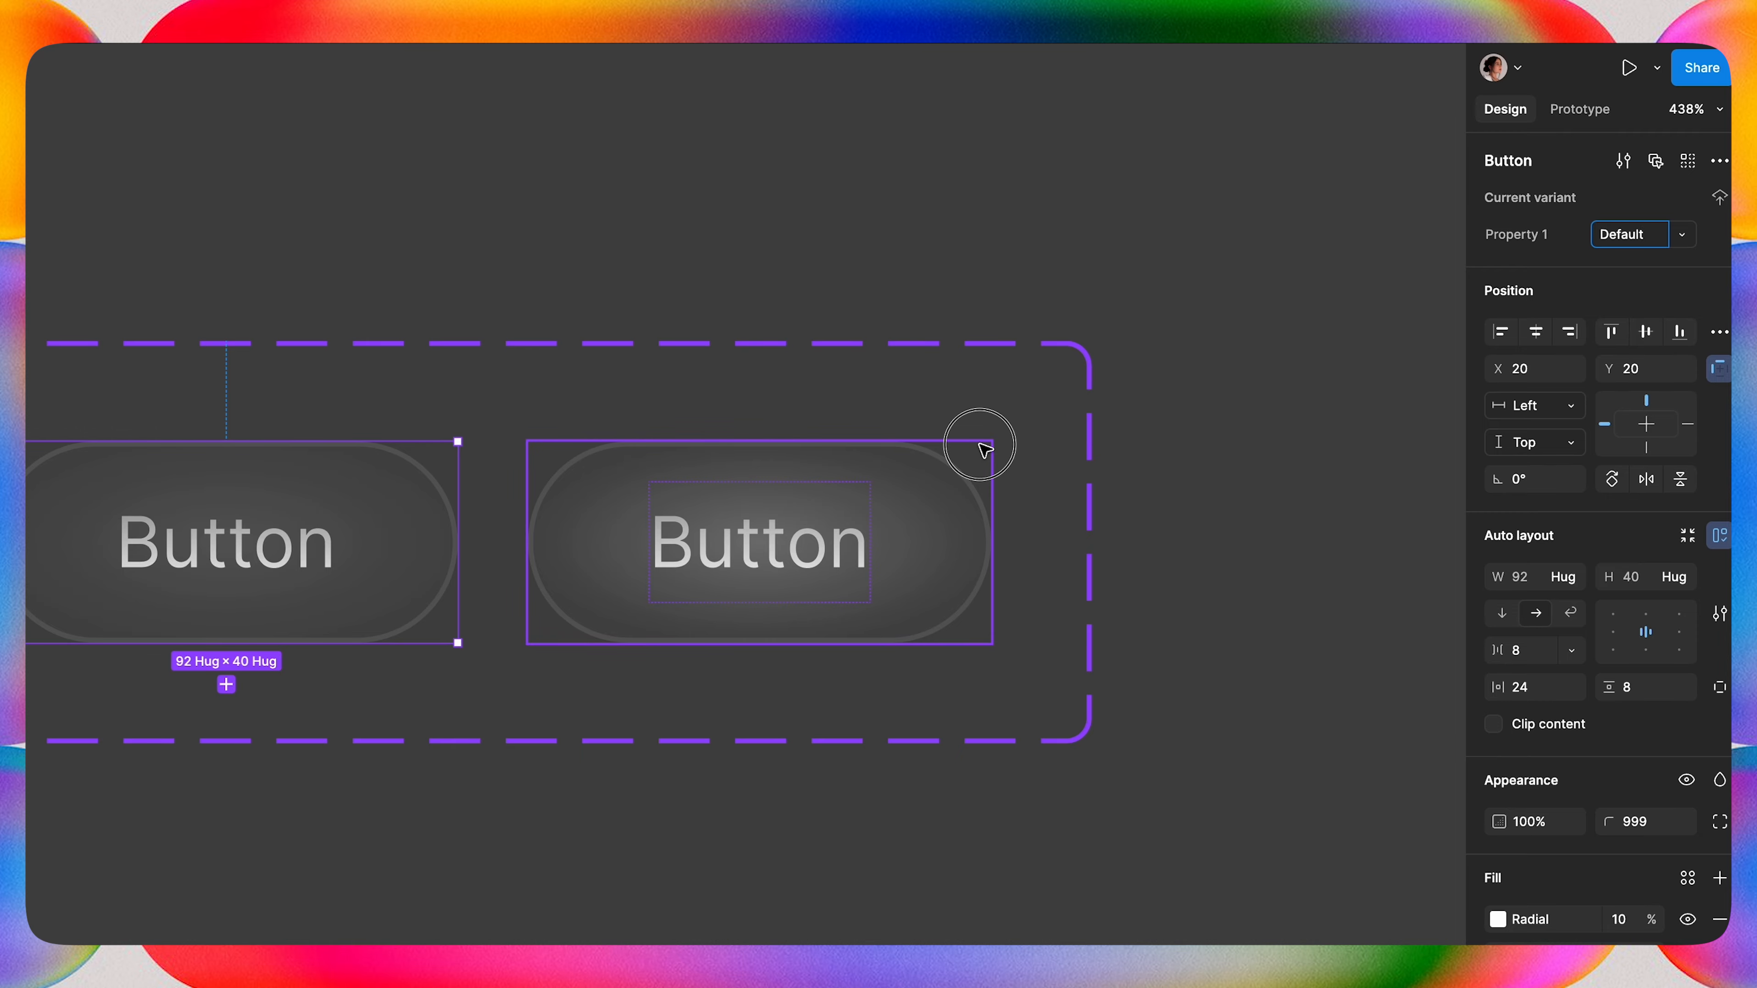
Connect the Default variant to the Hover variant with a prototype interaction triggered While hovering.
{"action": "key", "text": "shift+e"}
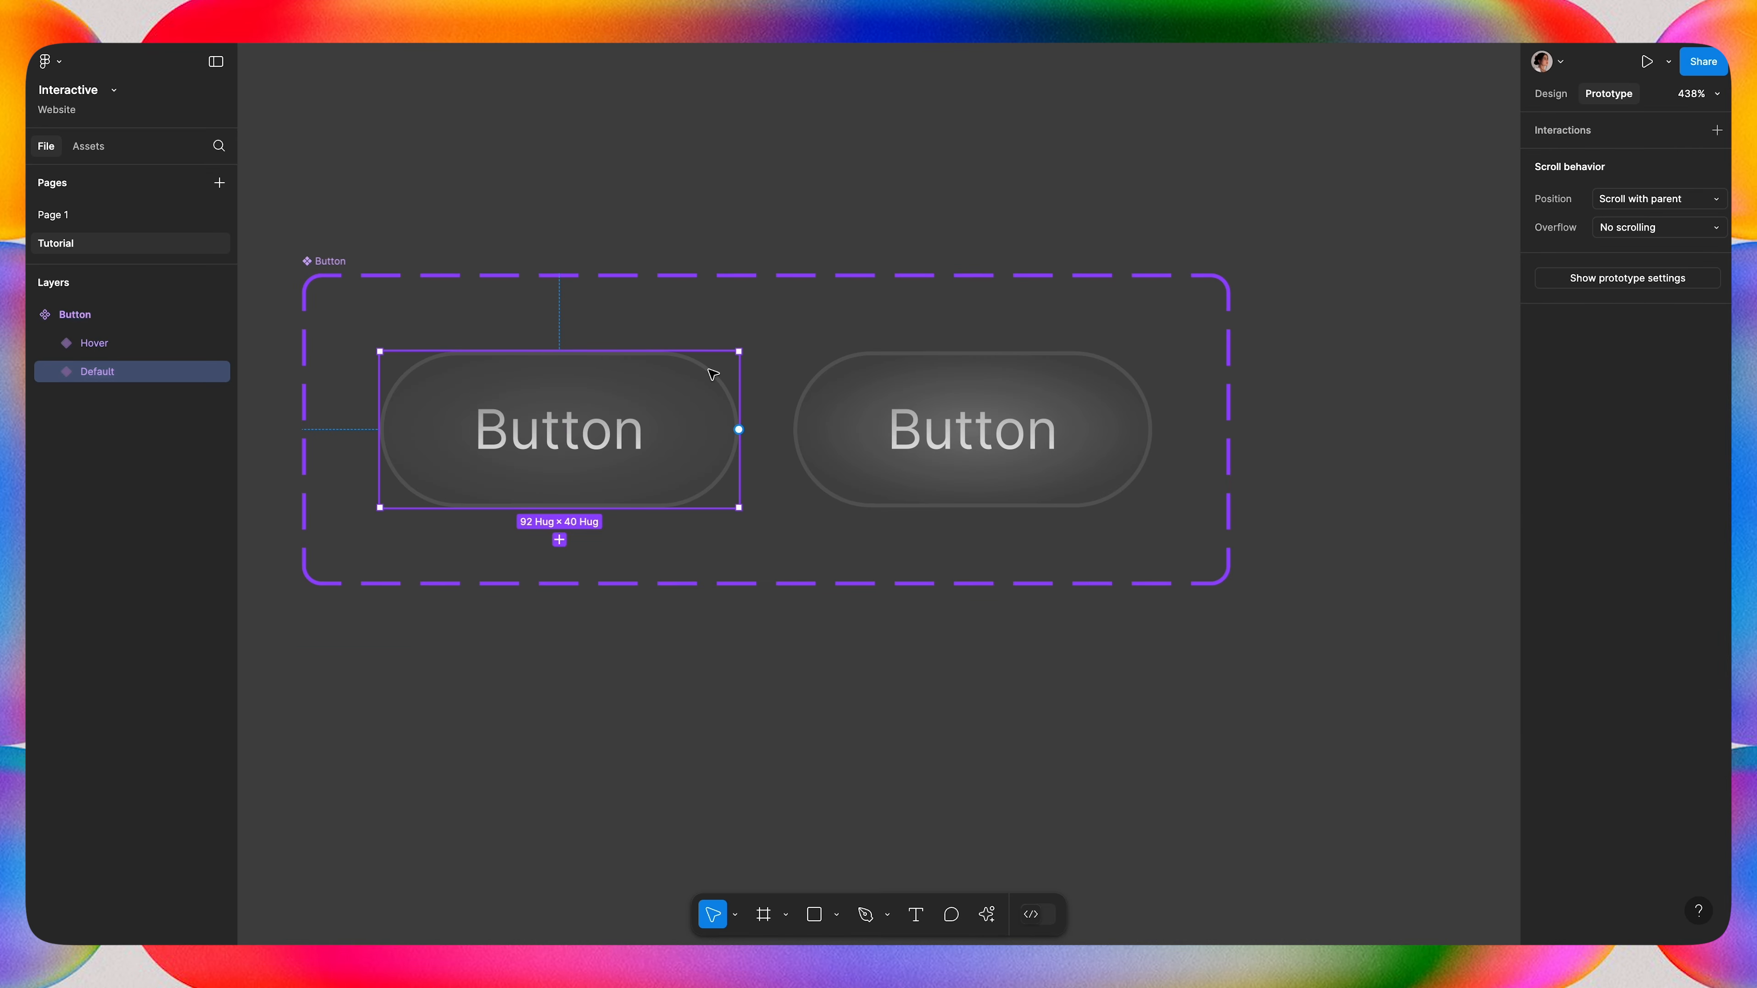
{"action": "left_click_drag", "start_coordinate": [738, 430], "coordinate": [816, 429]}
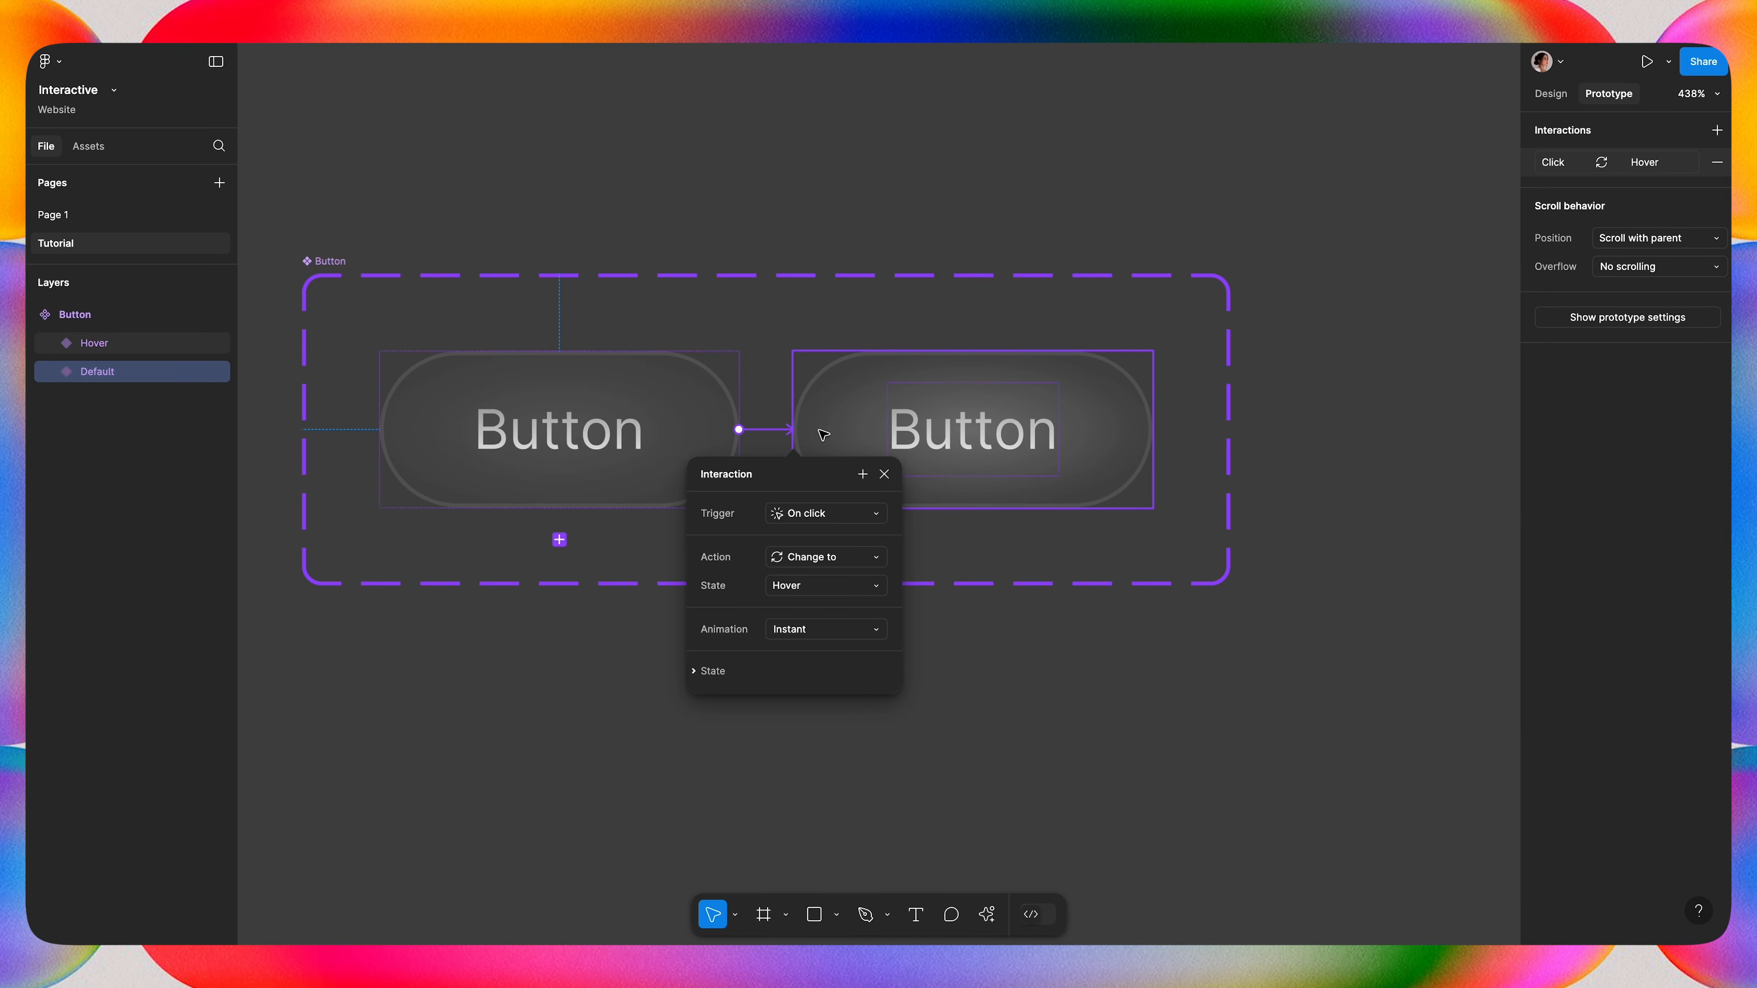
{"action": "left_click", "coordinate": [811, 513]}
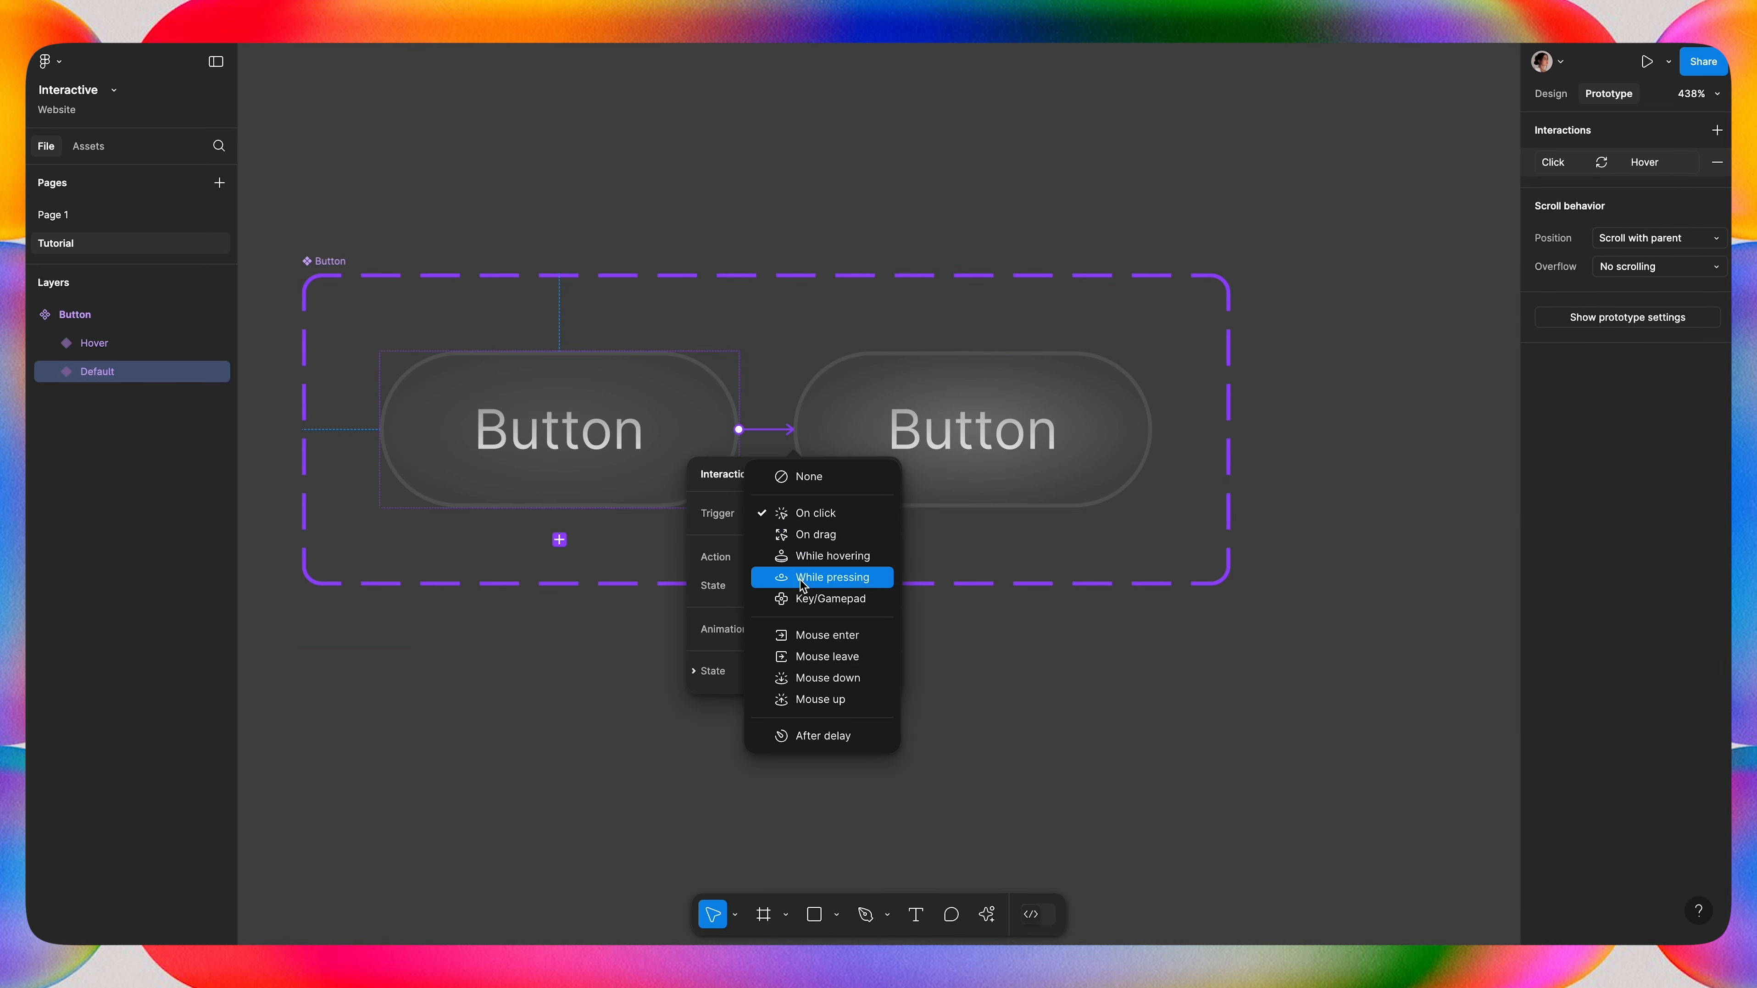
{"action": "left_click", "coordinate": [813, 556]}
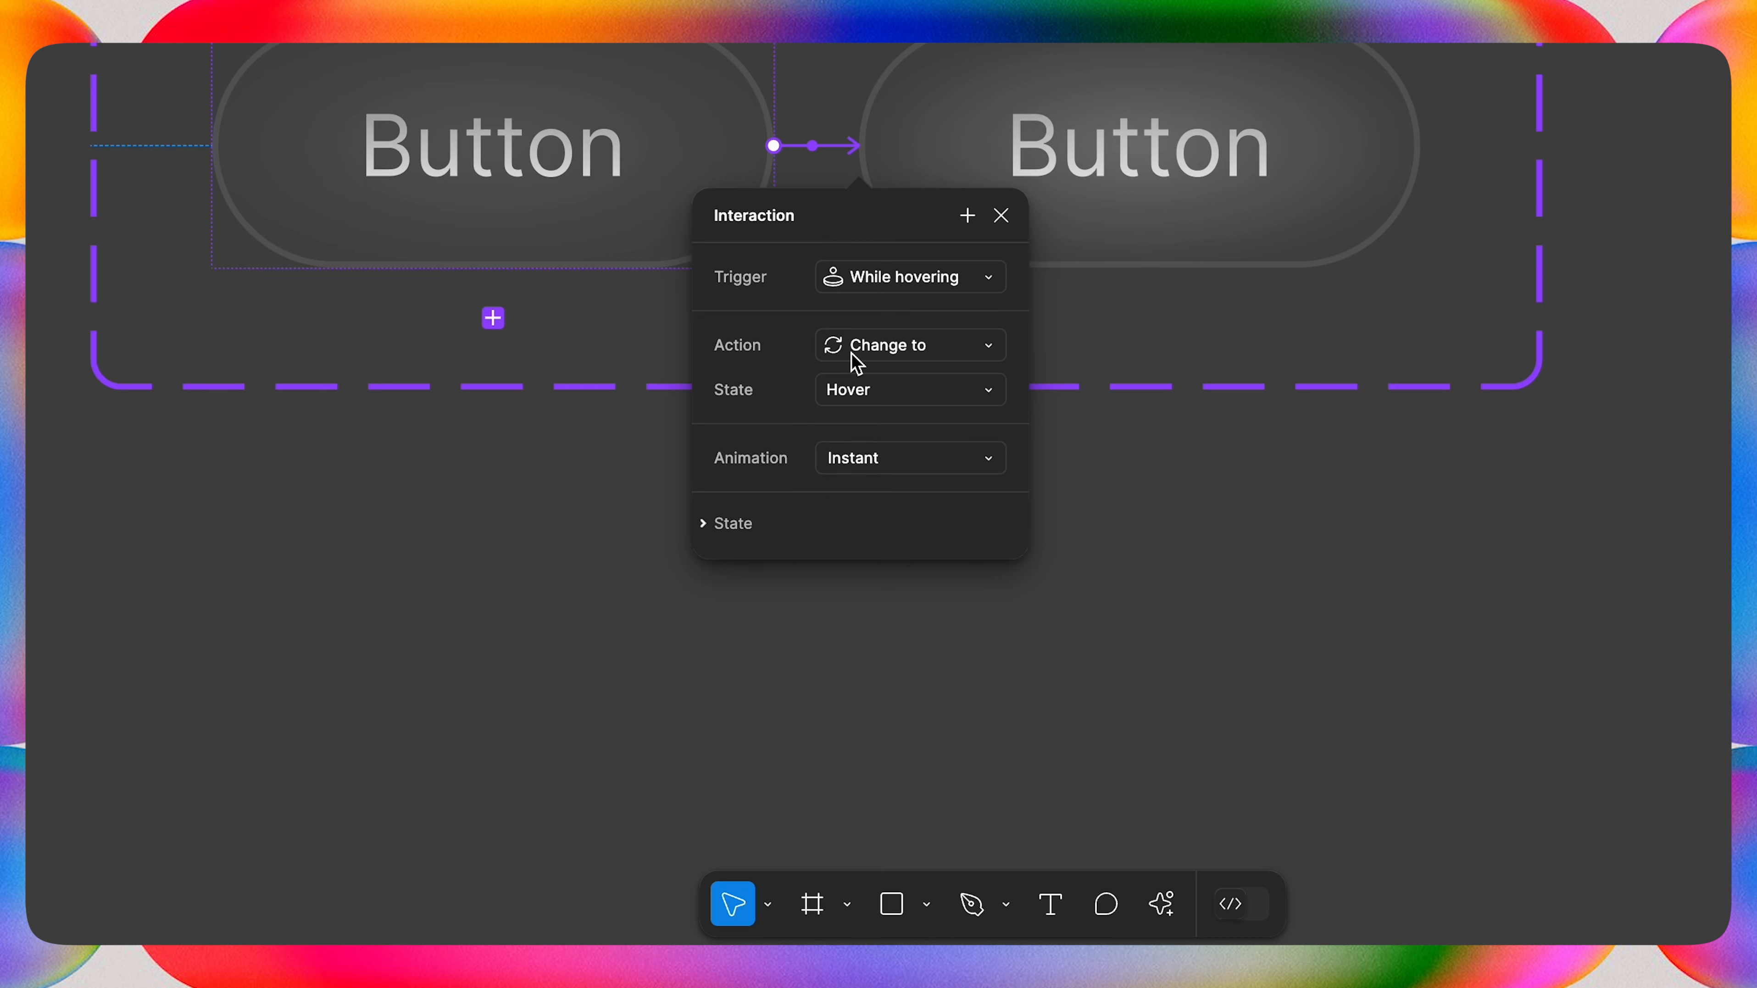
Set the hover interaction's animation to Smart animate with the Slow curve.
{"action": "left_click", "coordinate": [854, 470]}
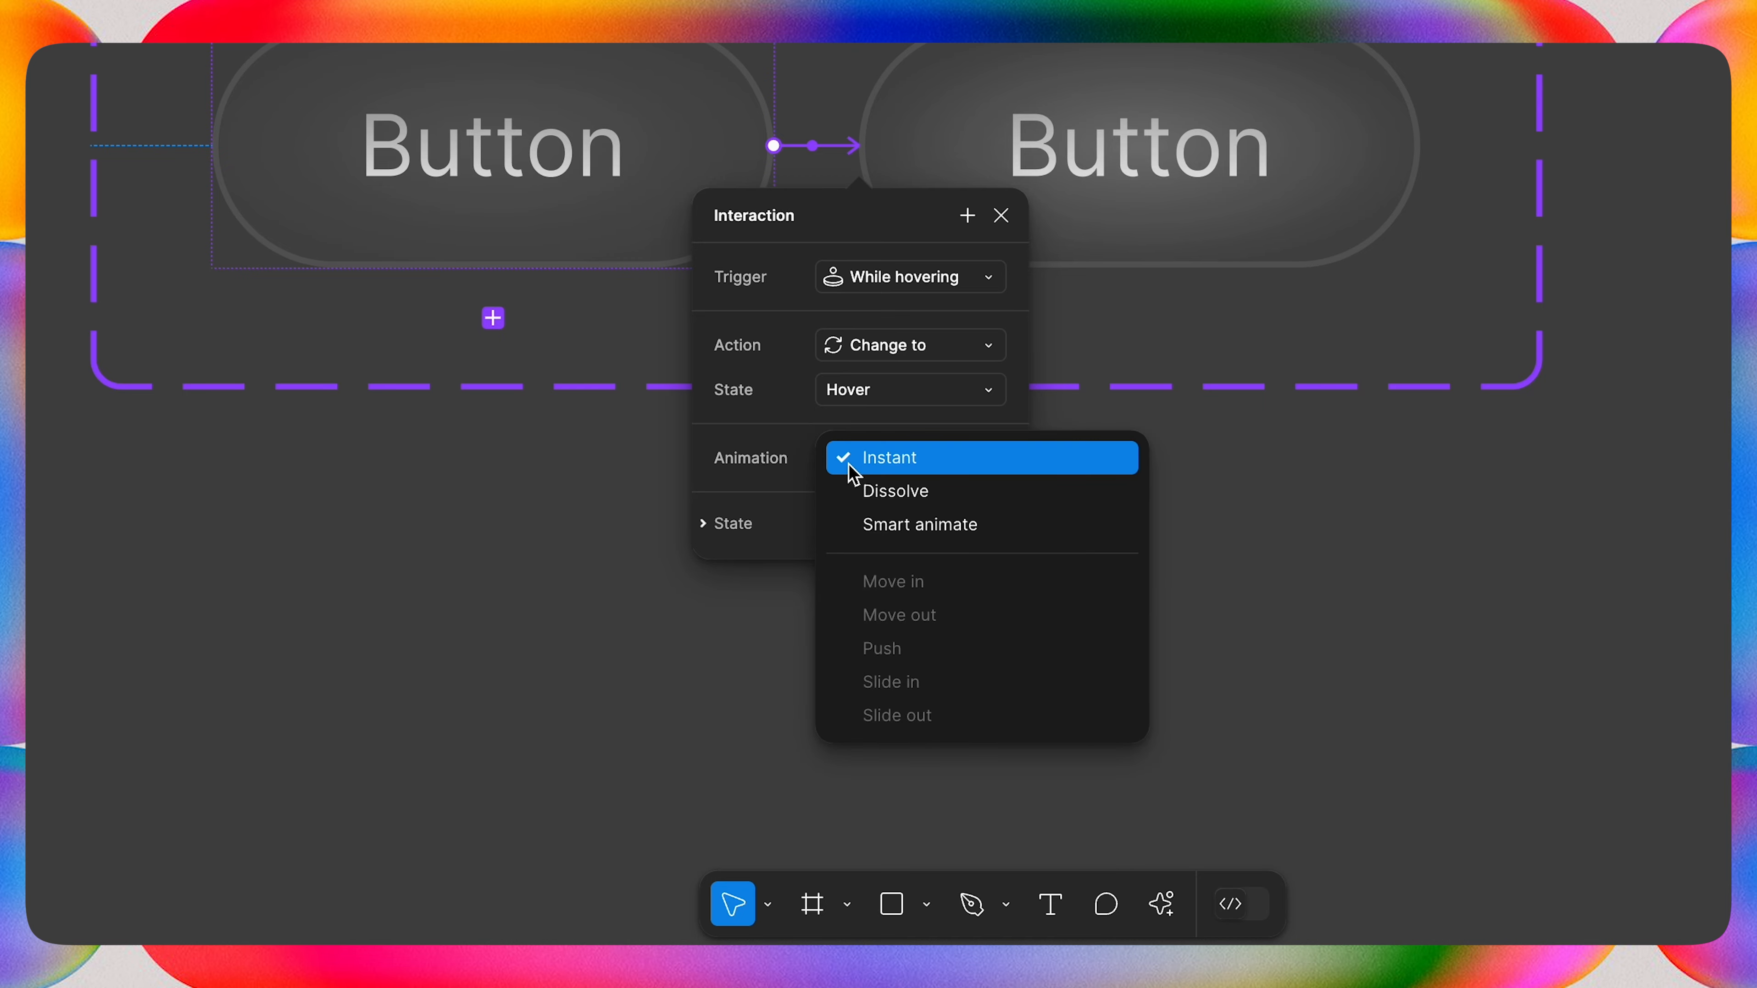
{"action": "left_click", "coordinate": [866, 527]}
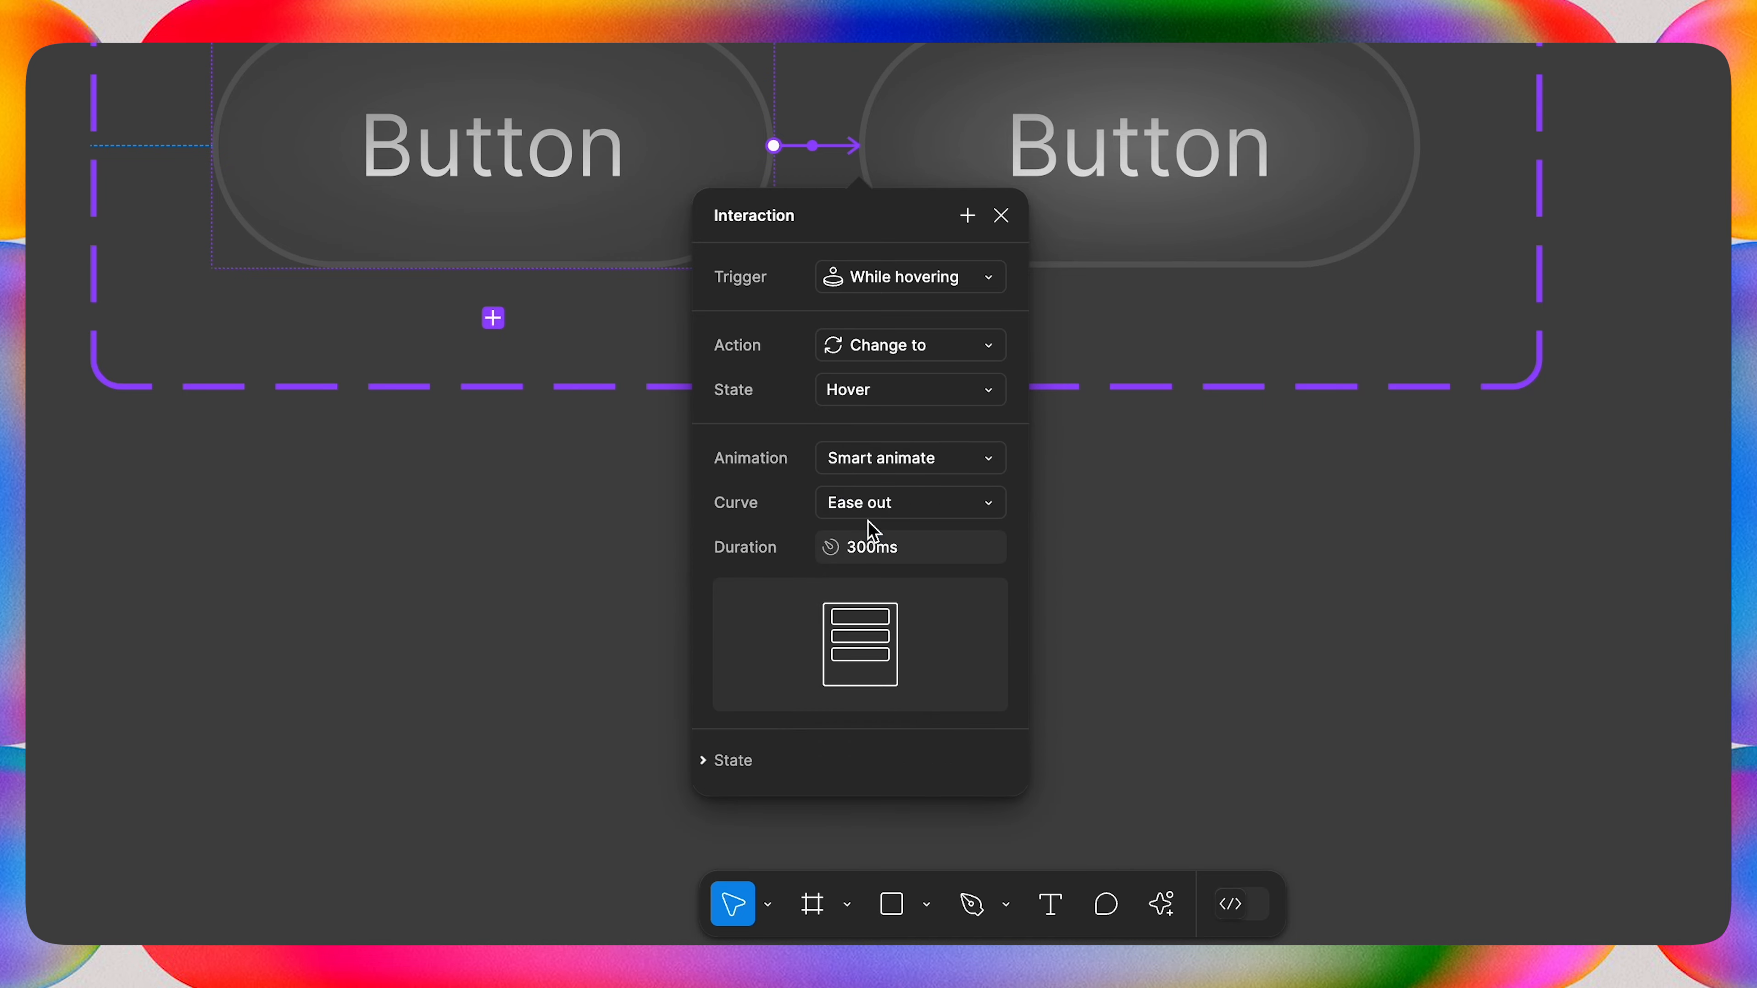
{"action": "left_click", "coordinate": [873, 511]}
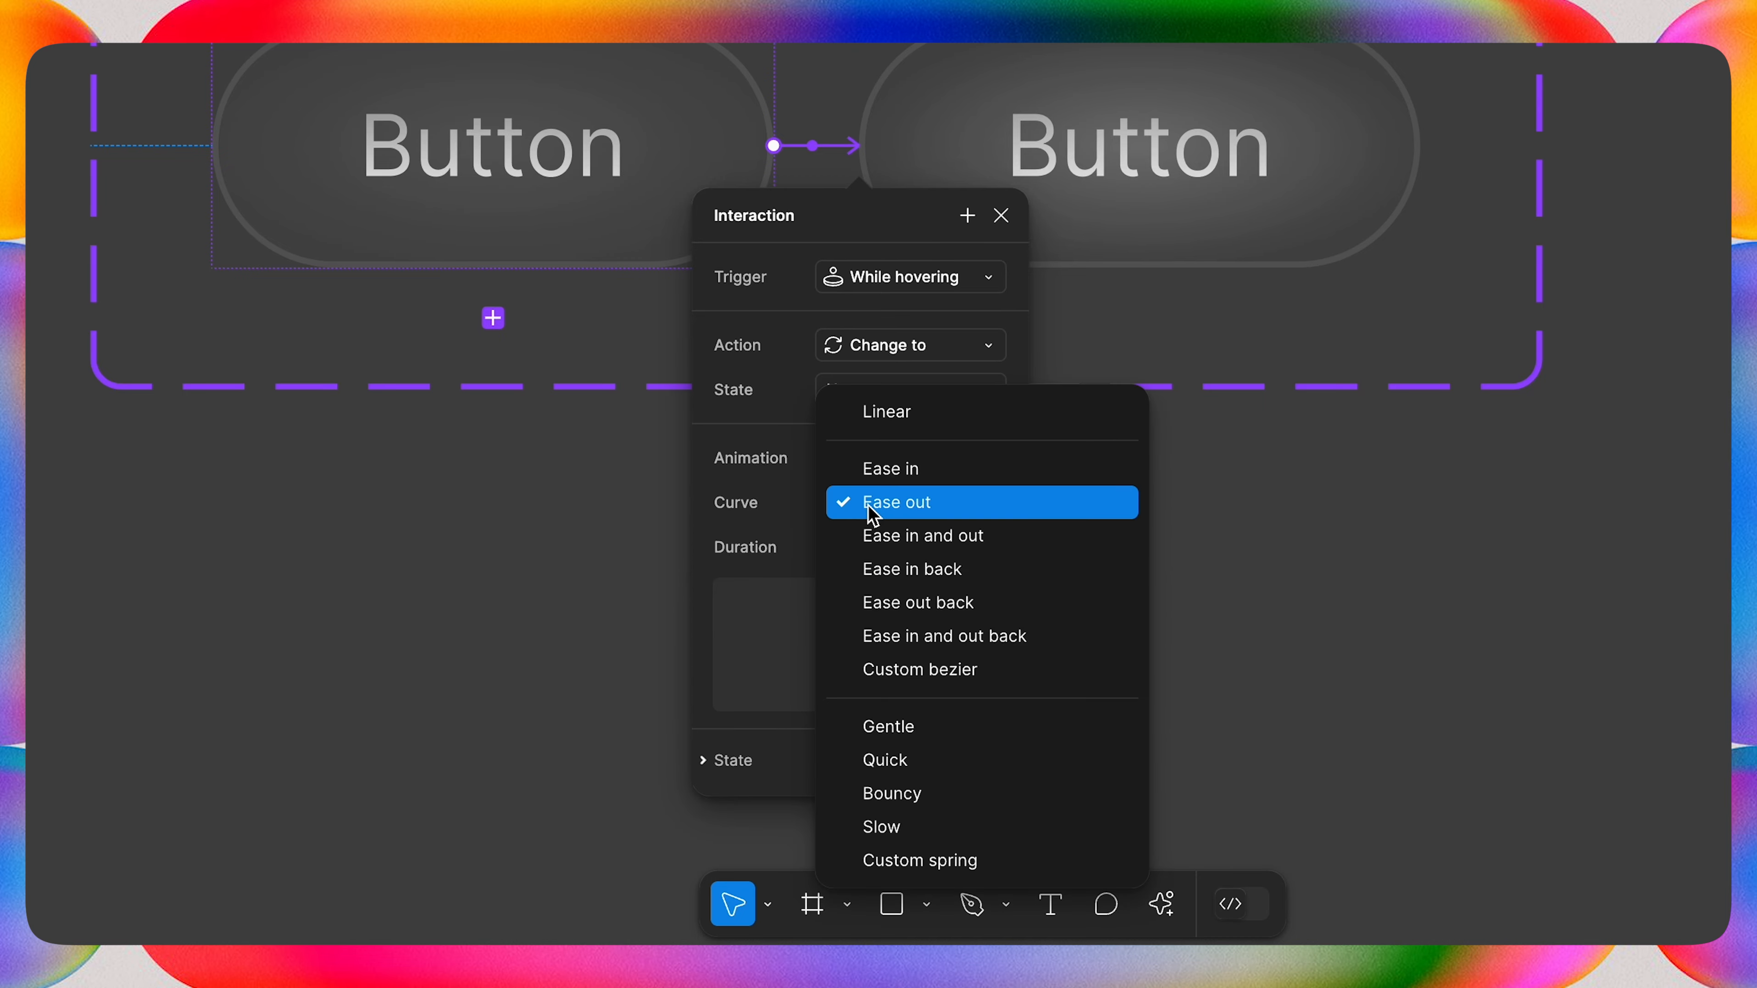
{"action": "left_click", "coordinate": [883, 829]}
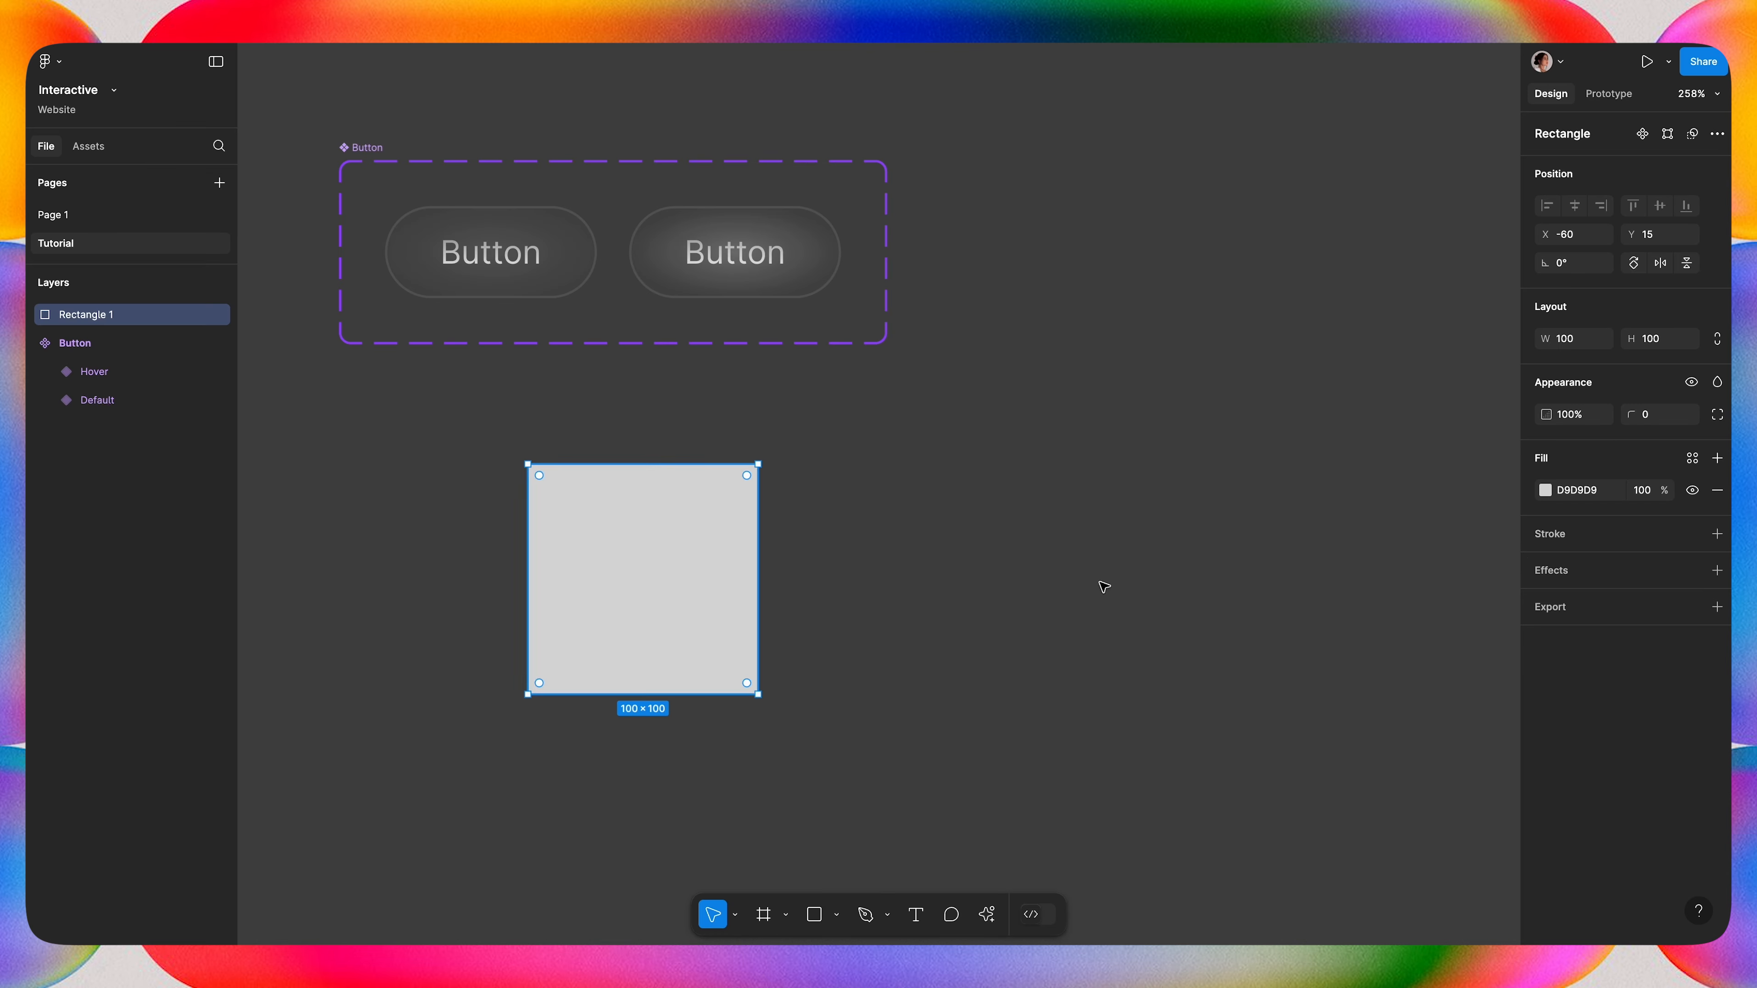
Resize the new rectangle below the component set to 92 × 40 and set its corner radius to 999.
{"action": "type", "text": "92"}
{"action": "key", "text": "Tab"}
{"action": "type", "text": "40"}
{"action": "key", "text": "Return"}
{"action": "left_click", "coordinate": [1650, 415]}
{"action": "type", "text": "999"}
{"action": "key", "text": "Return"}
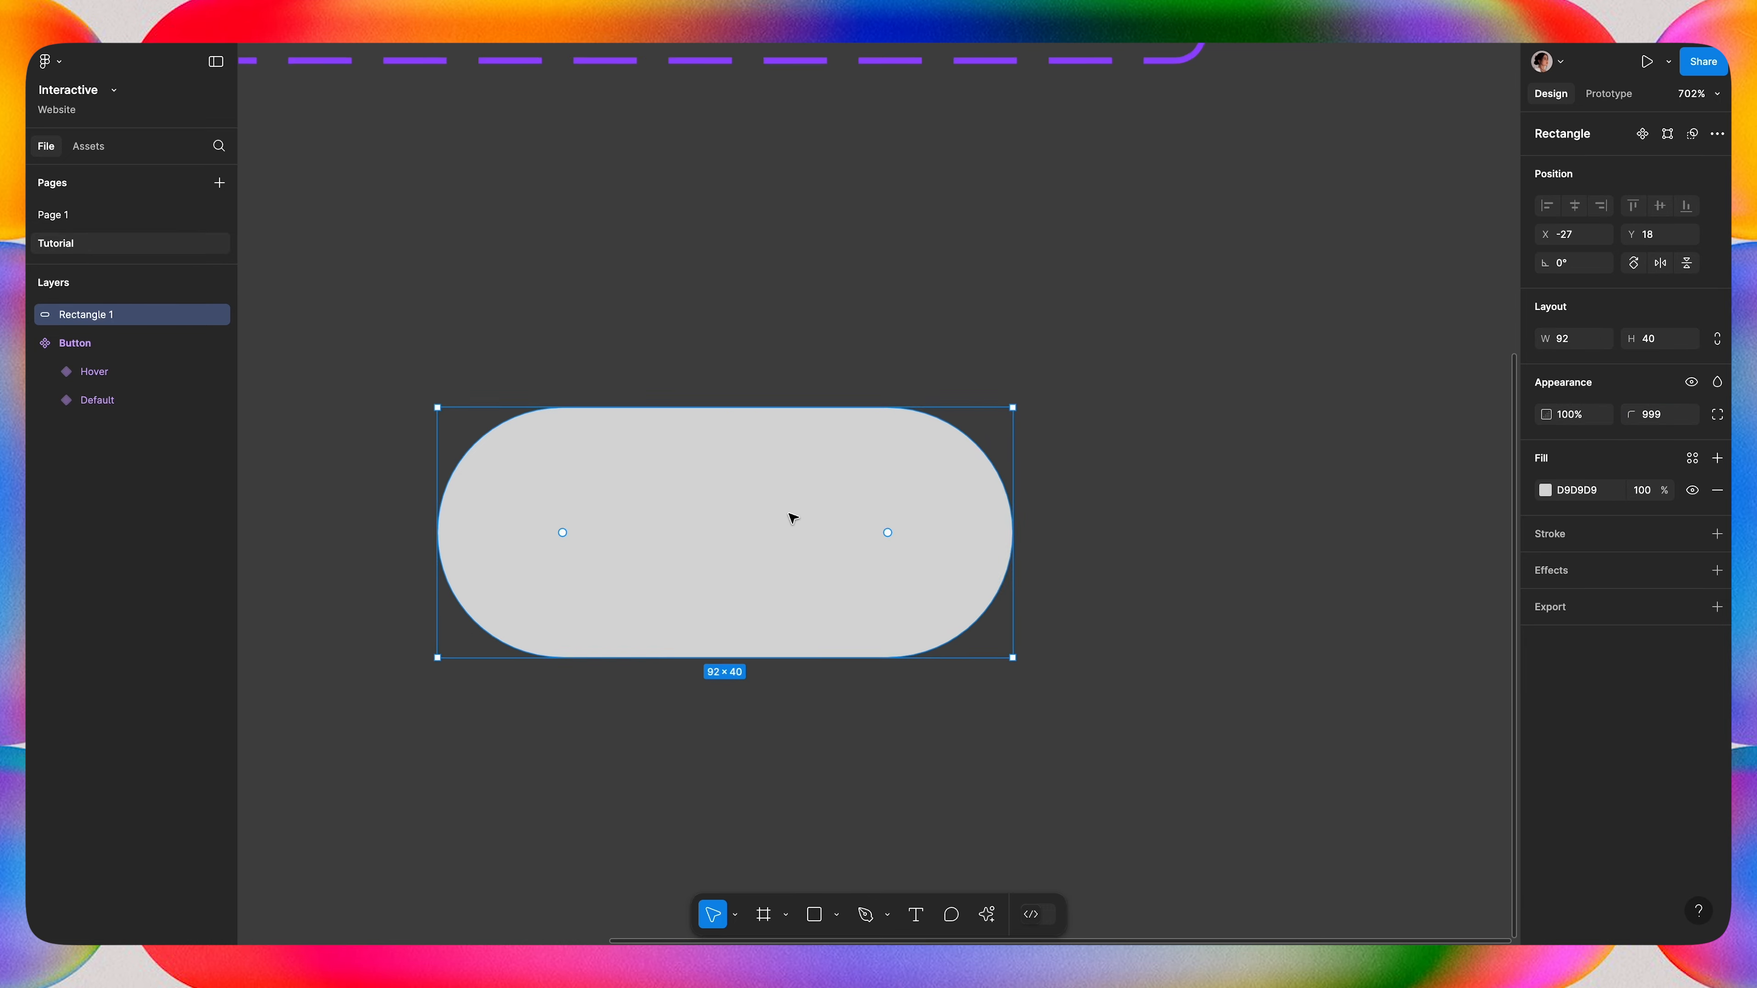
Change the pill-shaped rectangle's fill to black.
{"action": "scroll", "coordinate": [791, 519], "scroll_direction": "down", "scroll_amount": 2}
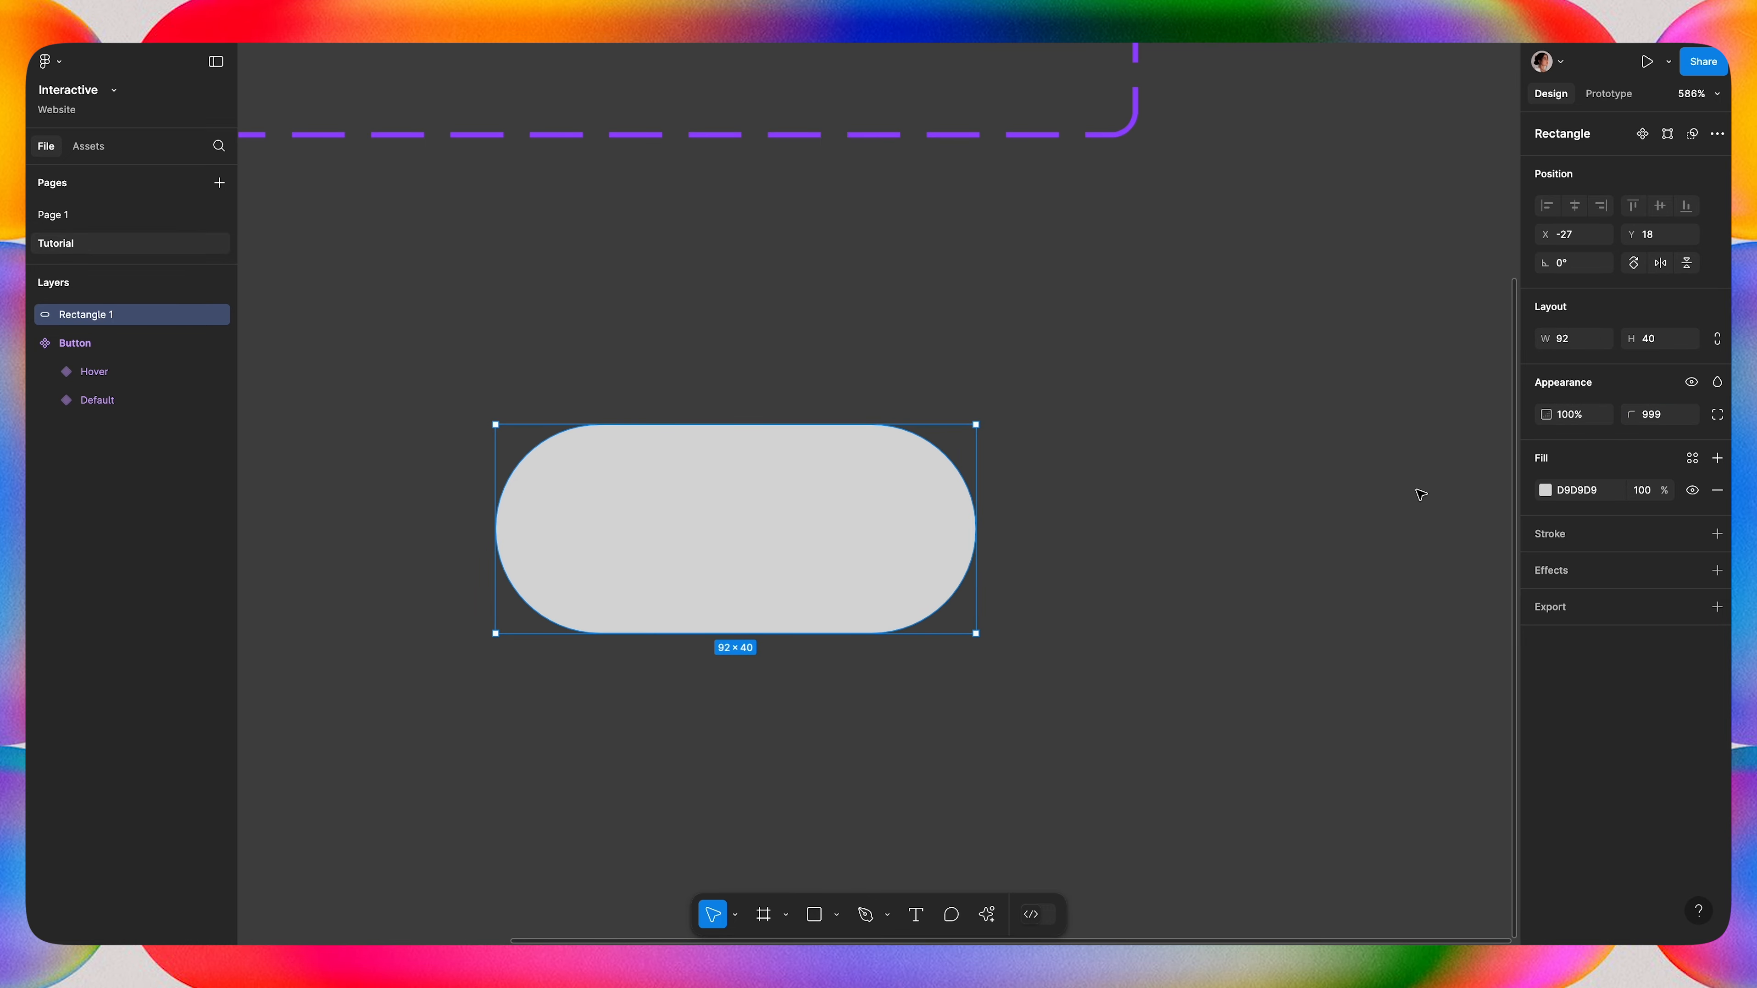
{"action": "left_click", "coordinate": [1545, 491]}
{"action": "left_click_drag", "start_coordinate": [1345, 573], "coordinate": [1075, 754]}
{"action": "left_click", "coordinate": [1075, 753]}
{"action": "left_click", "coordinate": [725, 536]}
Draw a small circle about 2 × 2 near the black pill's upper edge and resize it to 1 × 1.
{"action": "scroll", "coordinate": [667, 496], "scroll_direction": "up", "scroll_amount": 2}
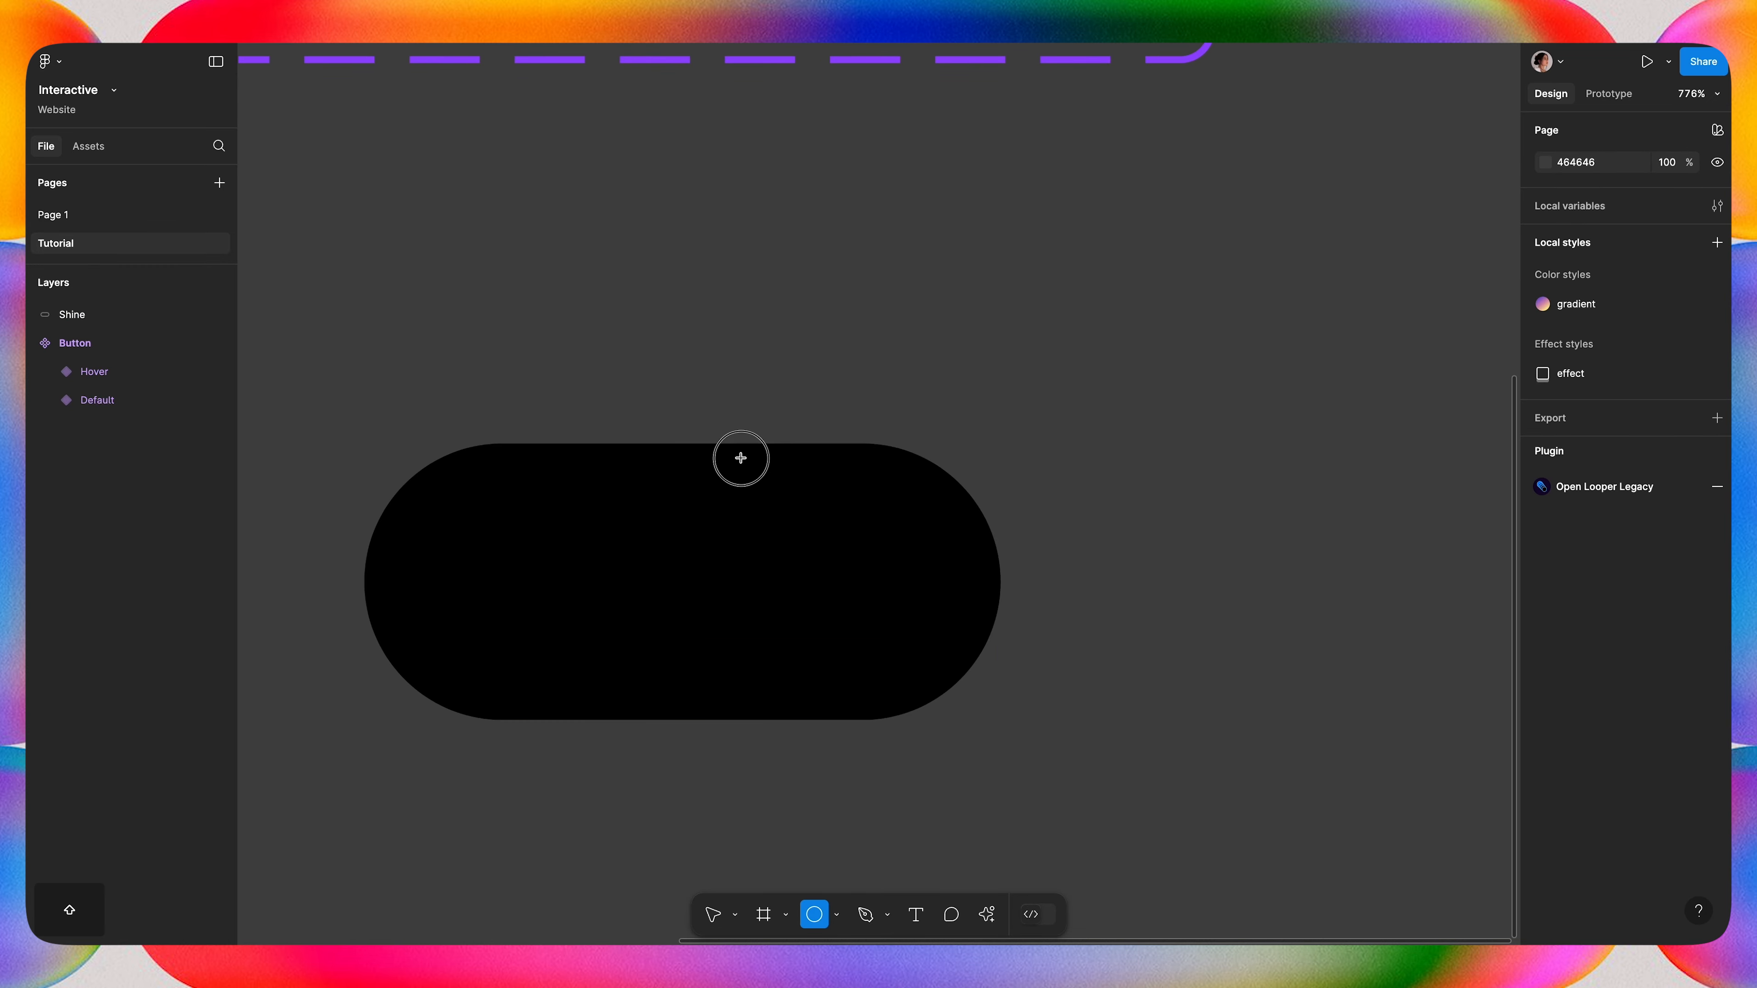
{"action": "left_click_drag", "start_coordinate": [733, 451], "coordinate": [741, 460]}
{"action": "scroll", "coordinate": [740, 463], "scroll_direction": "up", "scroll_amount": 5}
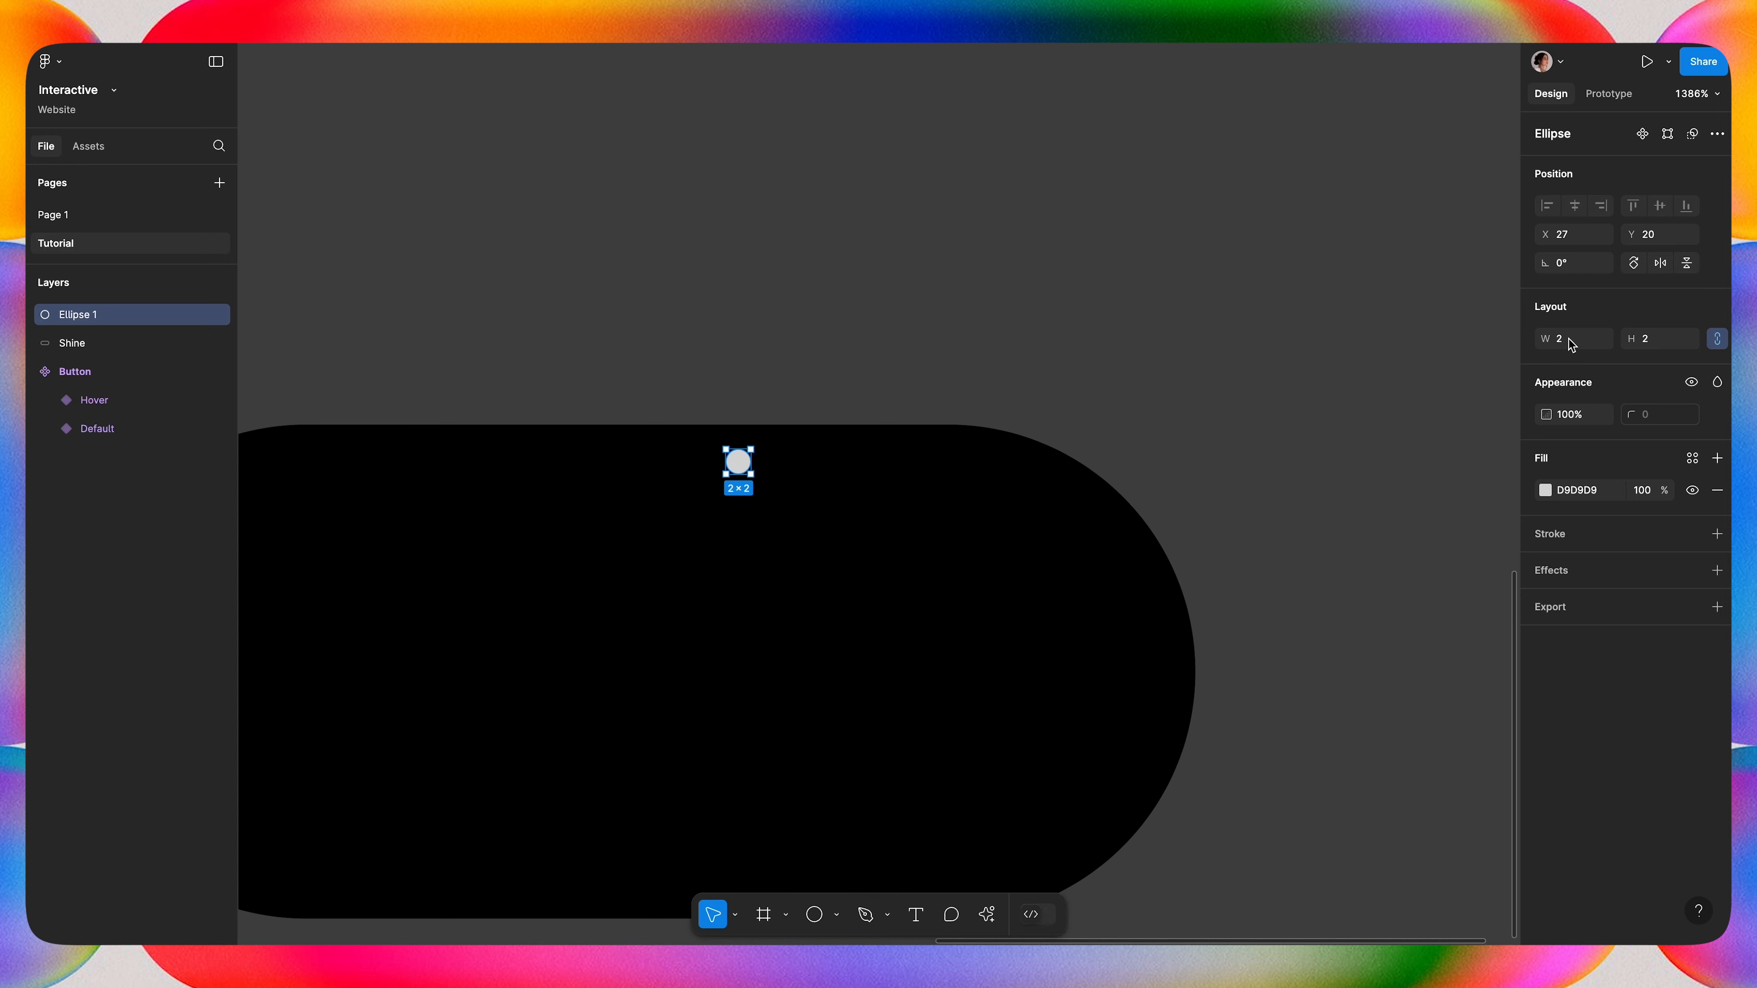
{"action": "type", "text": "1"}
{"action": "key", "text": "Return"}
Fill the small circle with FFFFFF at 50% opacity.
{"action": "left_click", "coordinate": [1543, 490]}
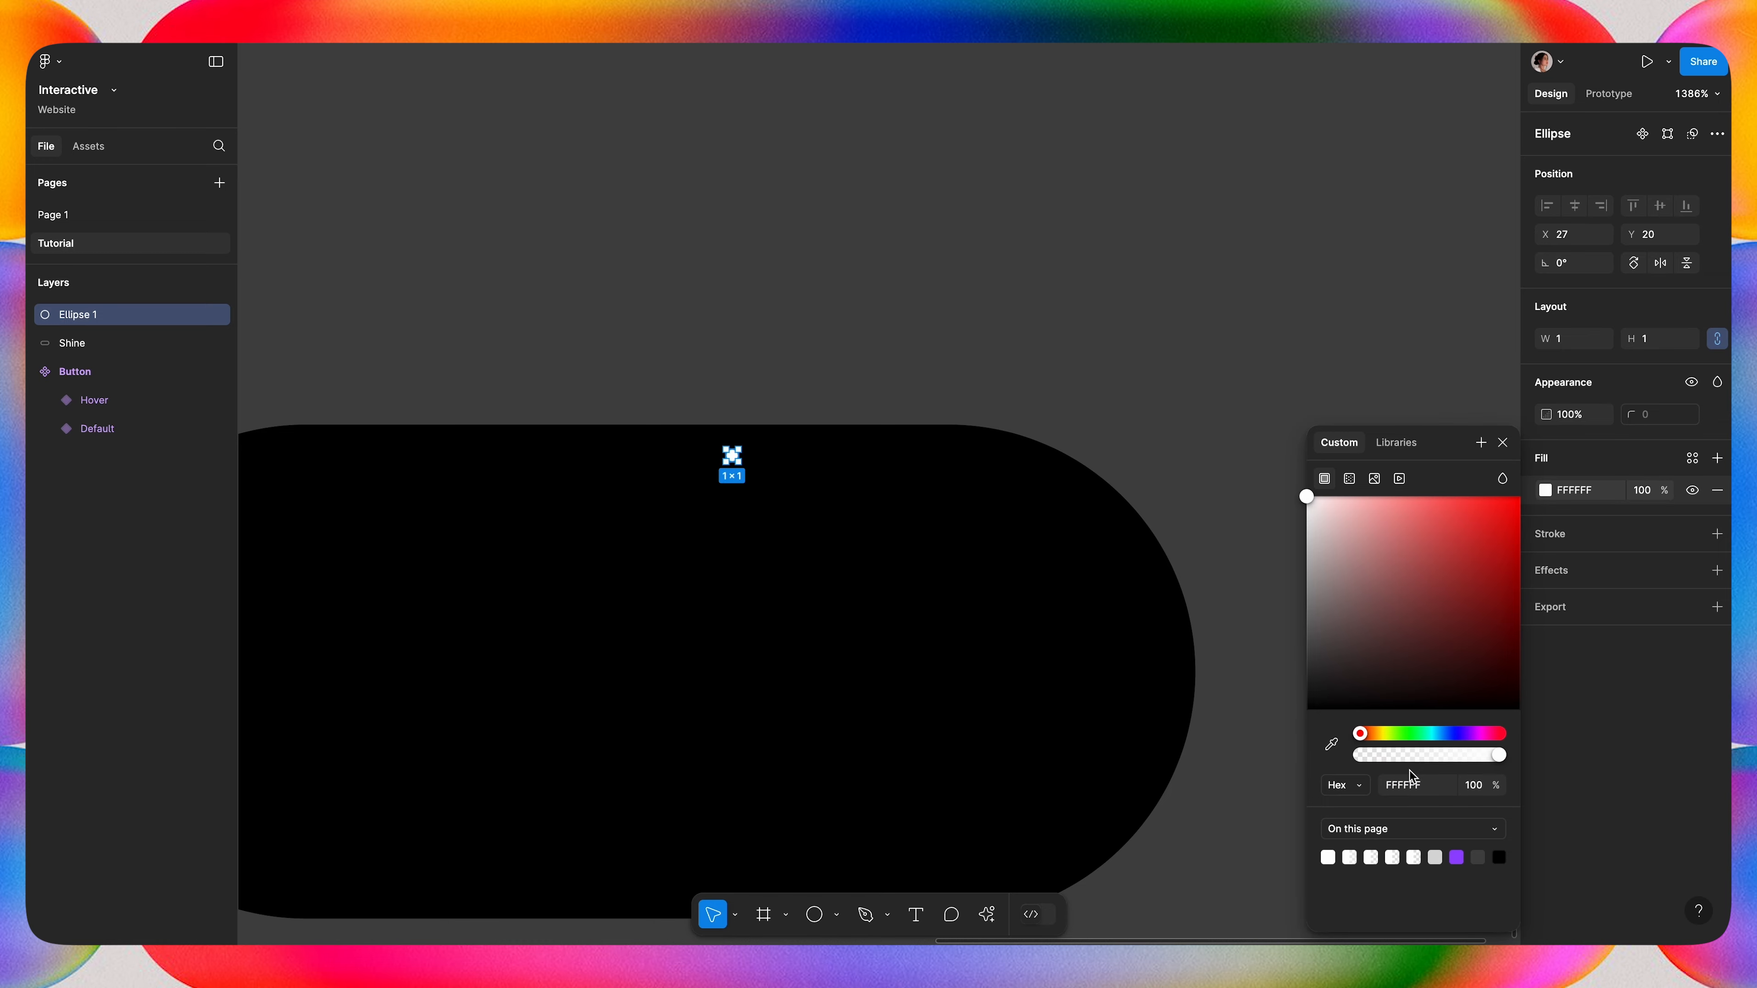
{"action": "left_click", "coordinate": [1475, 787]}
{"action": "type", "text": "50"}
{"action": "key", "text": "Return"}
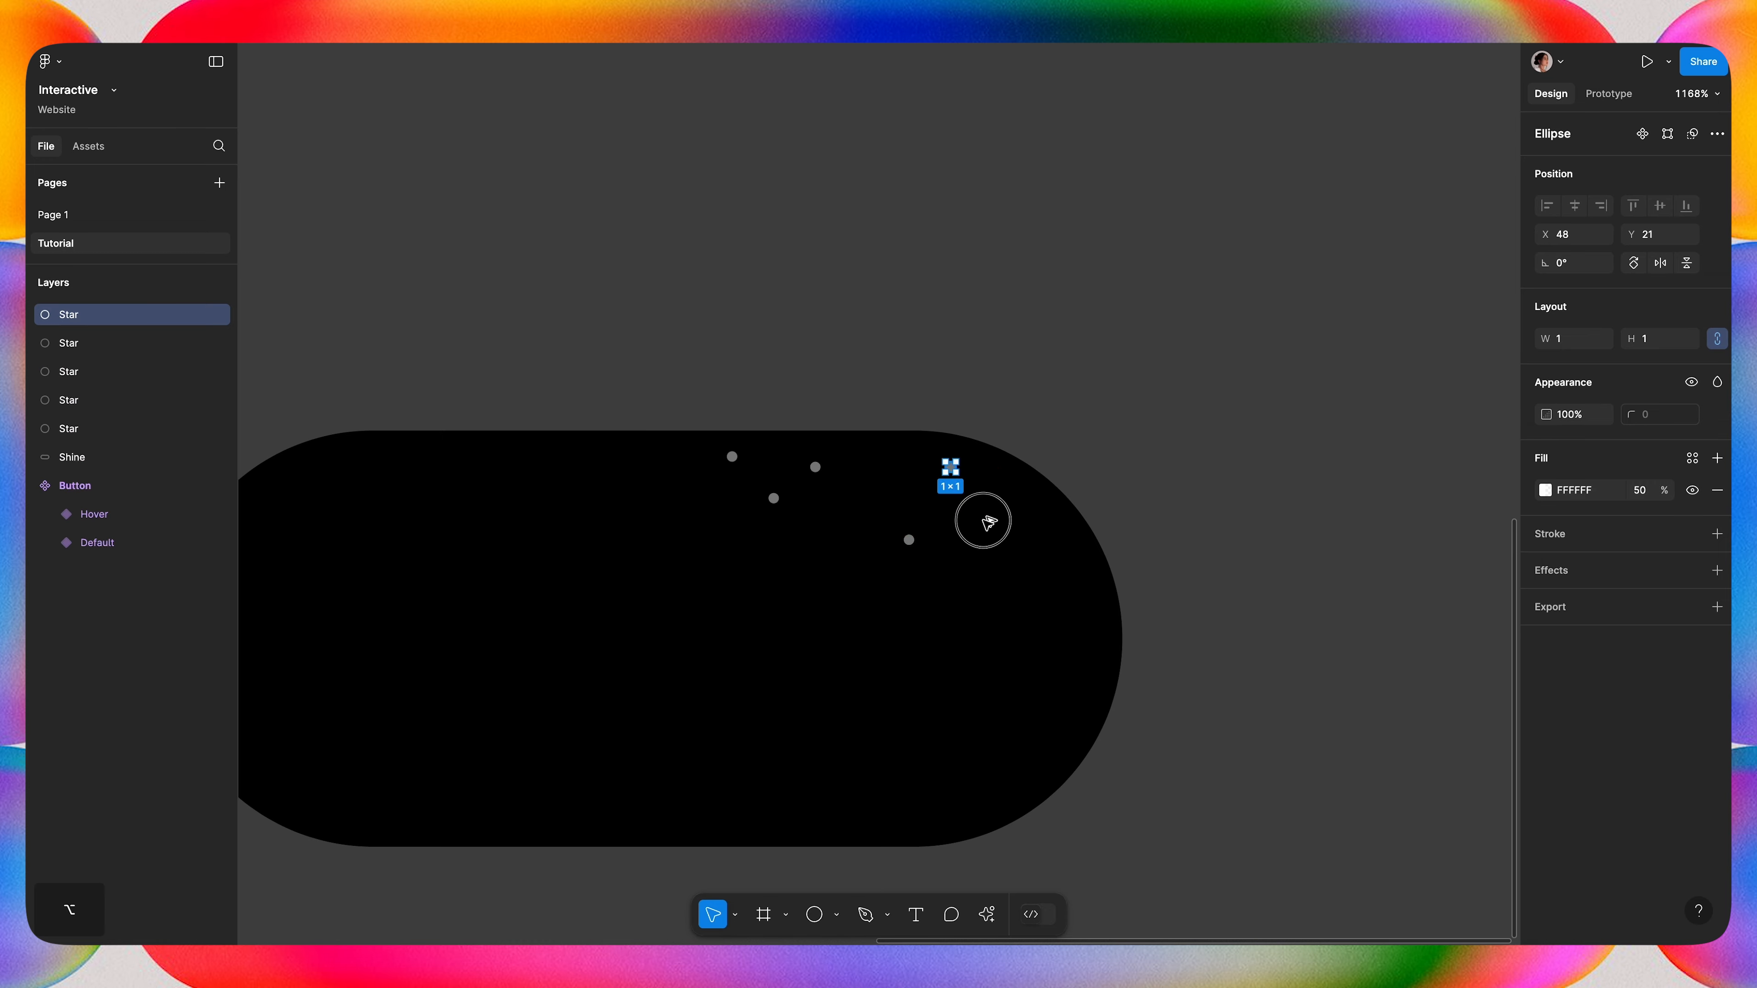
Duplicate the Star dot repeatedly to scatter copies across and around the black pill.
{"action": "left_click_drag", "start_coordinate": [981, 514], "coordinate": [978, 636]}
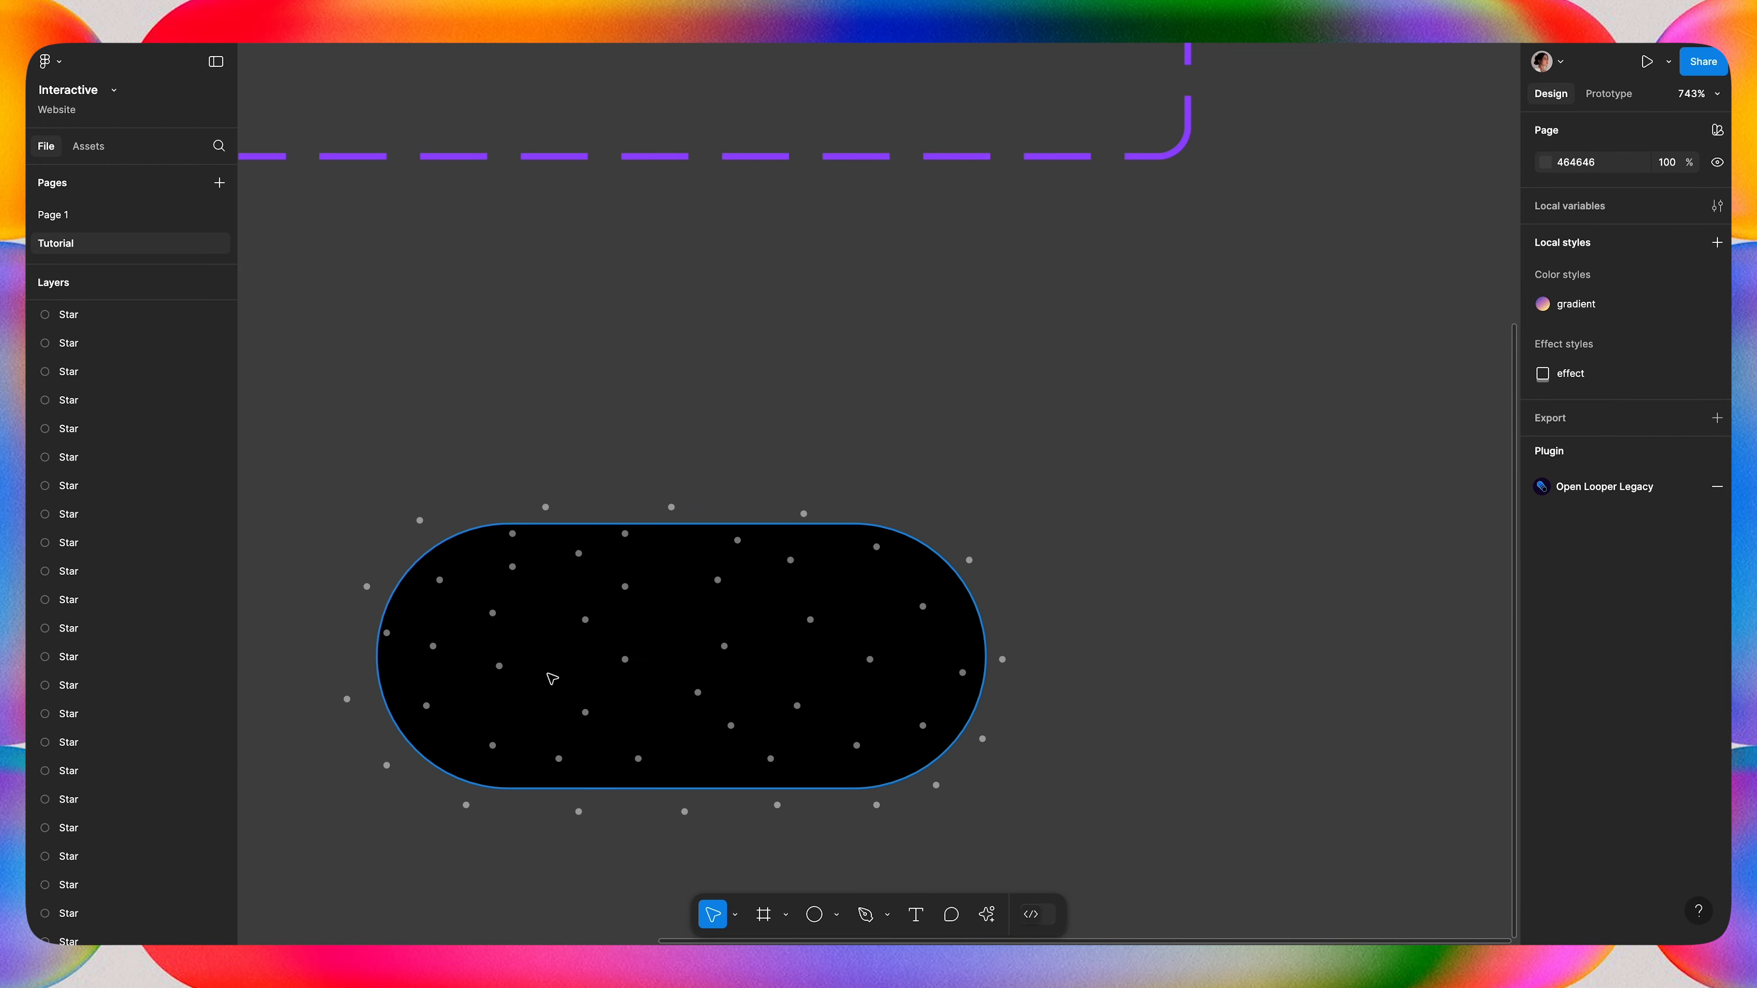
Duplicate the black Shine pill and use one copy as a mask for all the Star dots.
{"action": "left_click", "coordinate": [467, 655]}
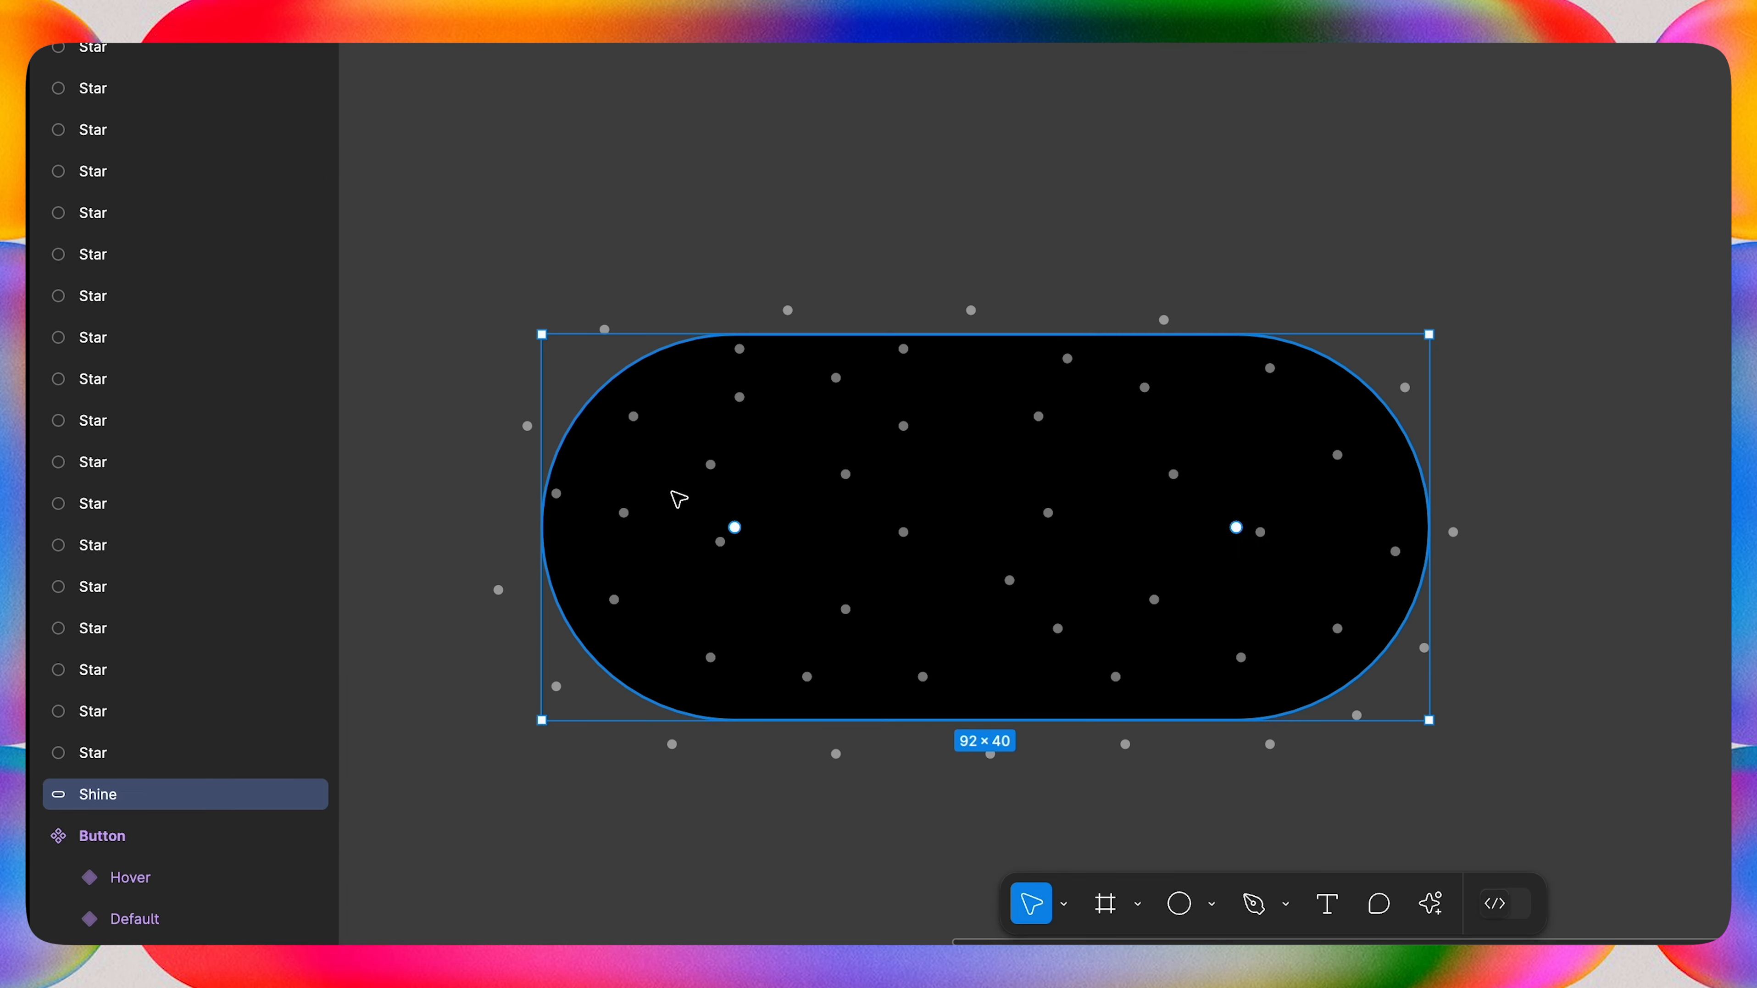
{"action": "key", "text": "super+d"}
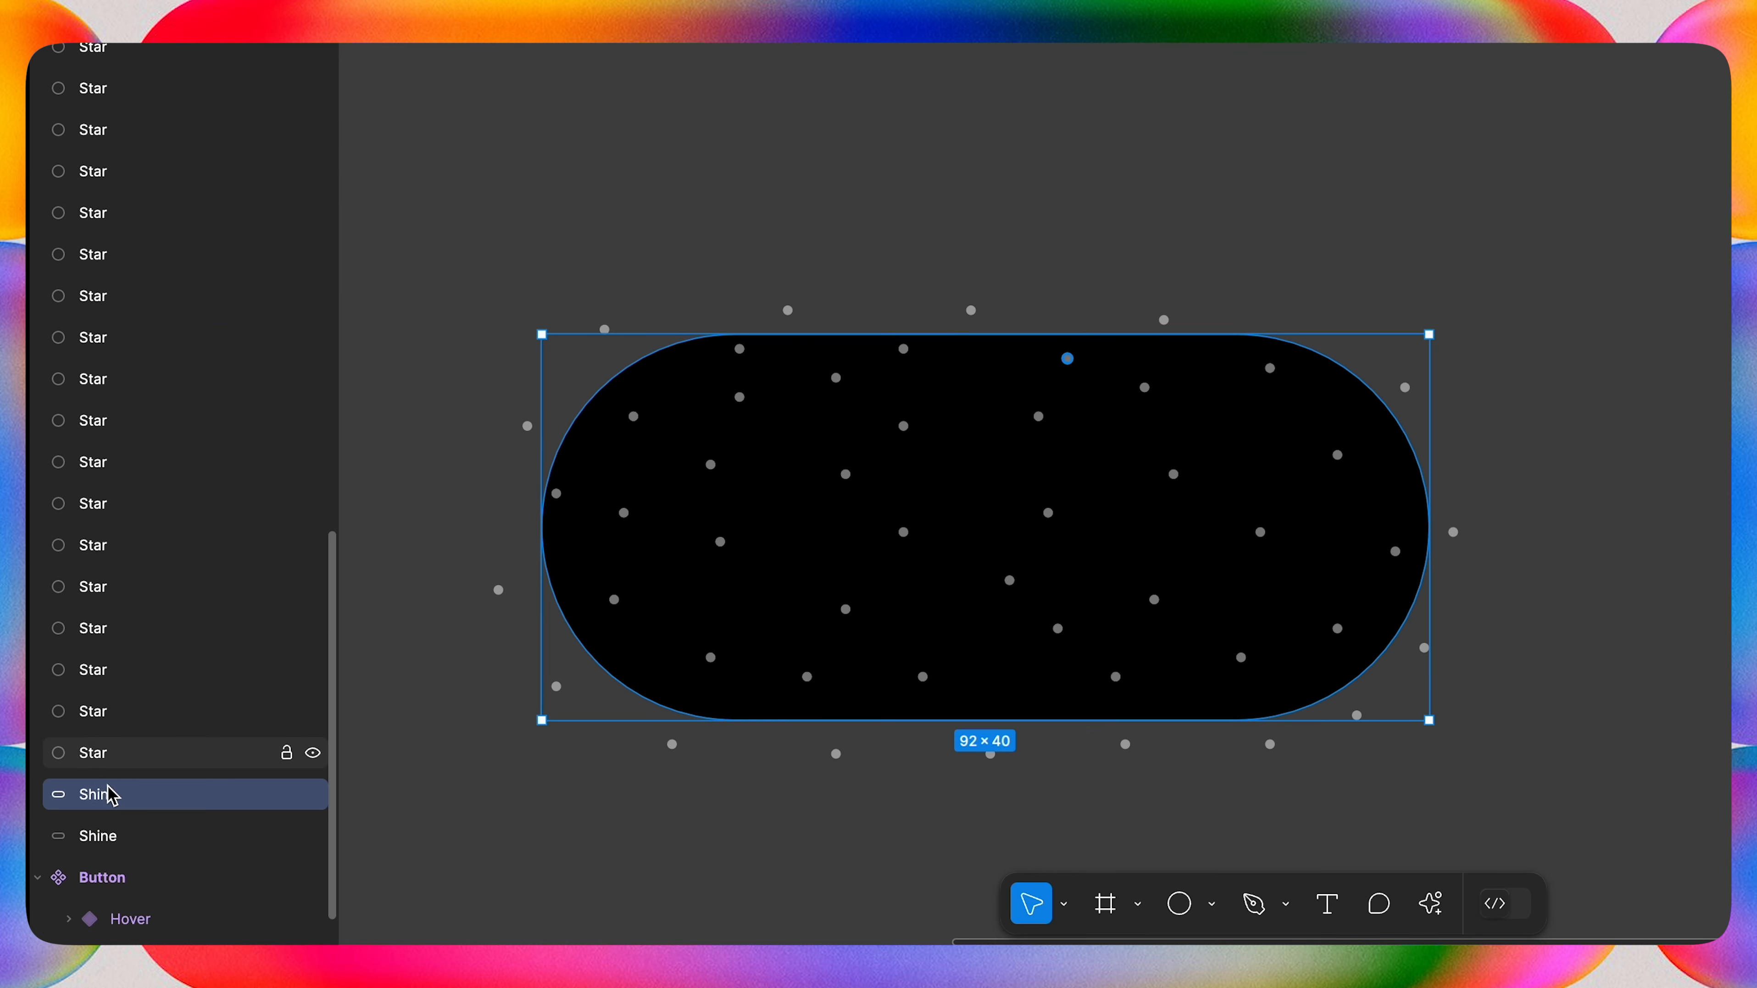
{"action": "left_click", "coordinate": [117, 748], "text": "shift"}
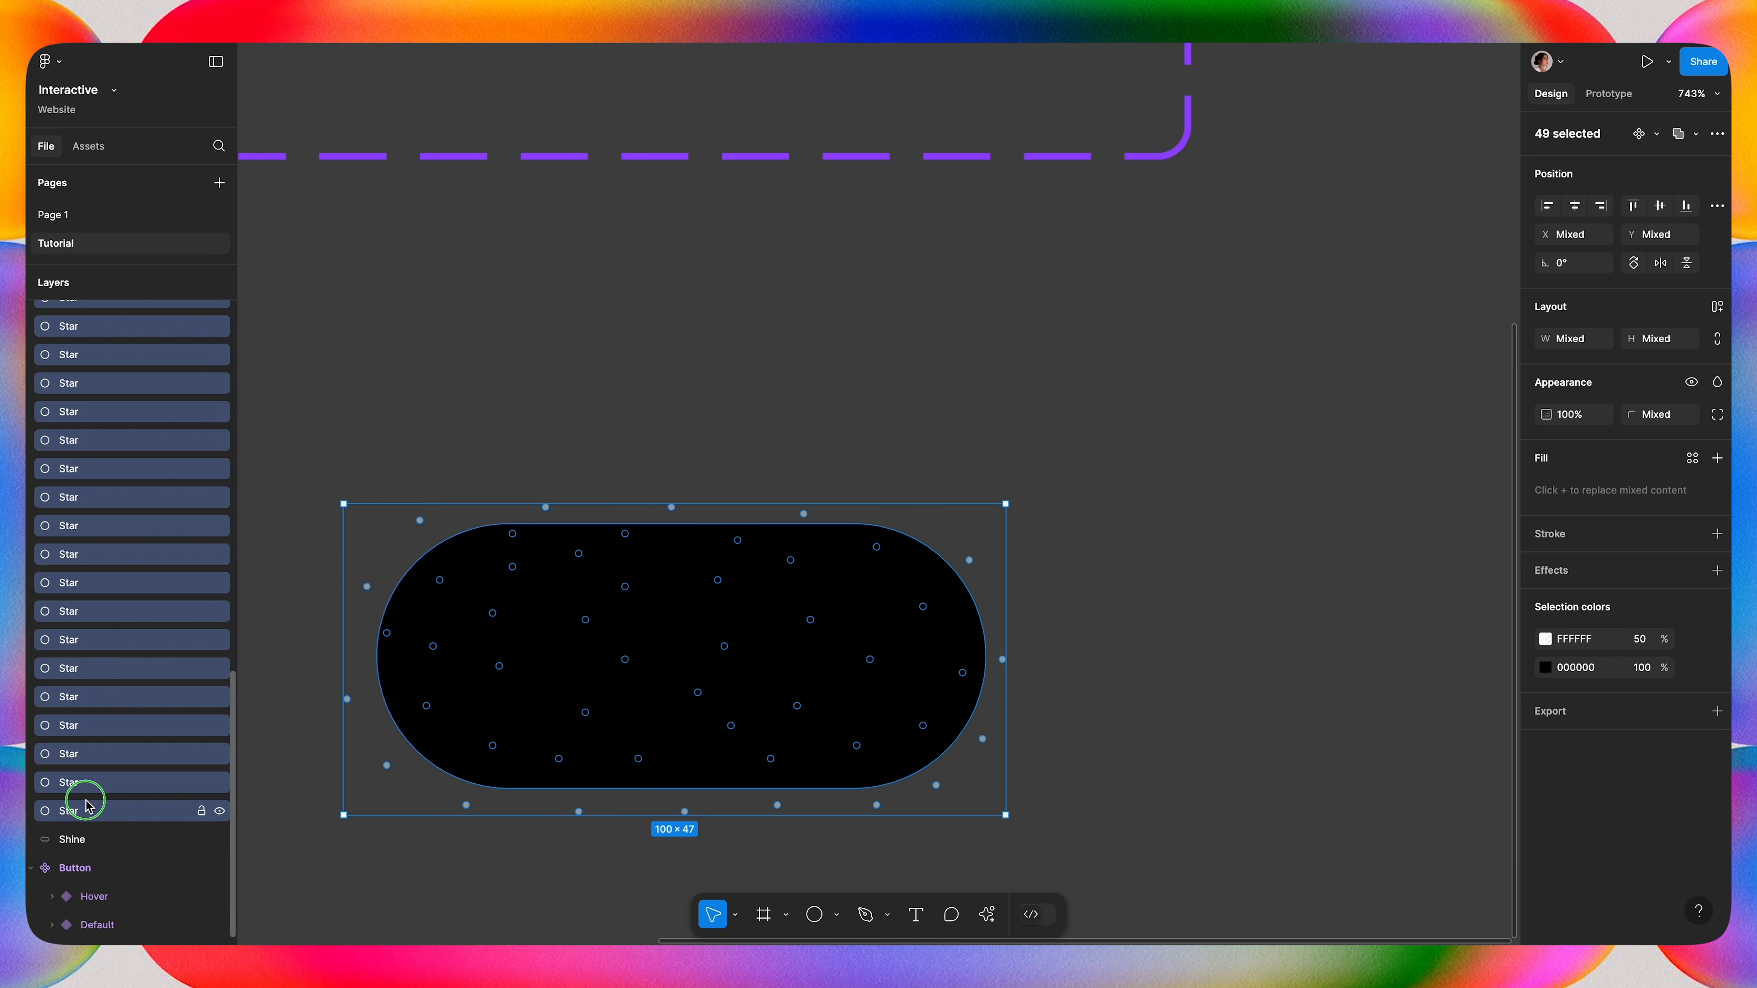
{"action": "right_click", "coordinate": [88, 805]}
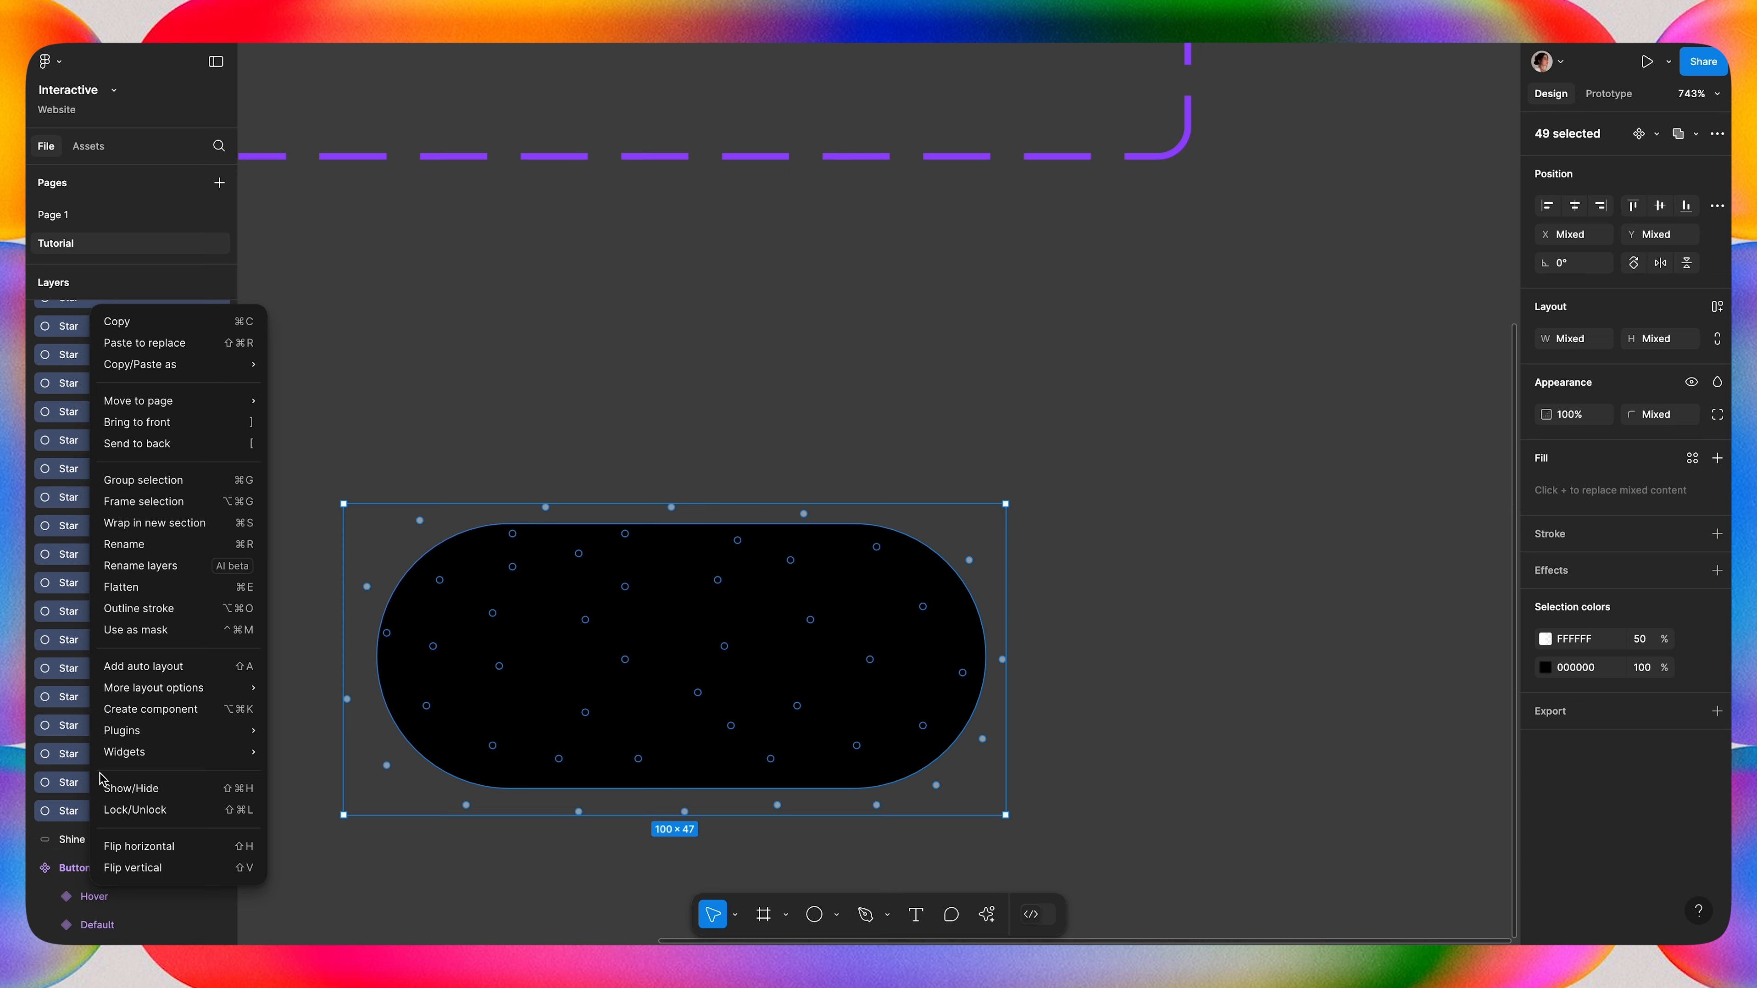
{"action": "left_click", "coordinate": [138, 628]}
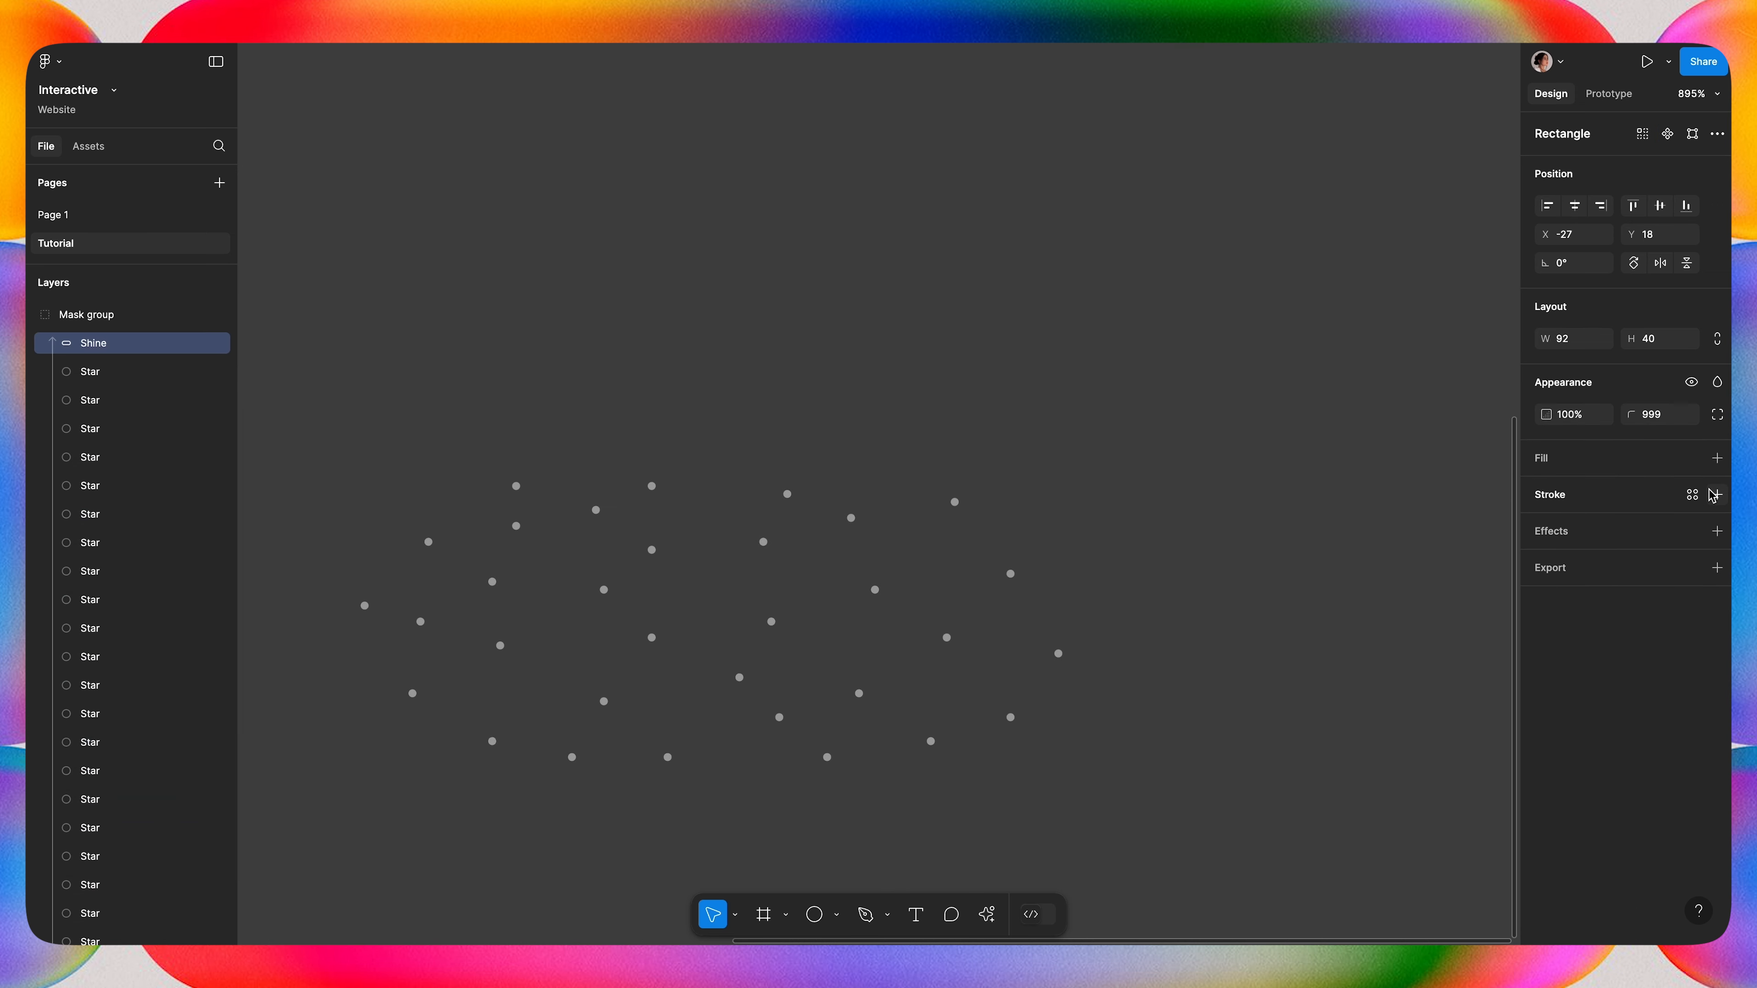
Add a 1 px inside stroke to the unfilled Shine pill, colour it FFFFFF, and change it to an angular gradient.
{"action": "scroll", "coordinate": [904, 674], "scroll_direction": "left", "scroll_amount": 2}
{"action": "scroll", "coordinate": [905, 674], "scroll_direction": "down", "scroll_amount": 1}
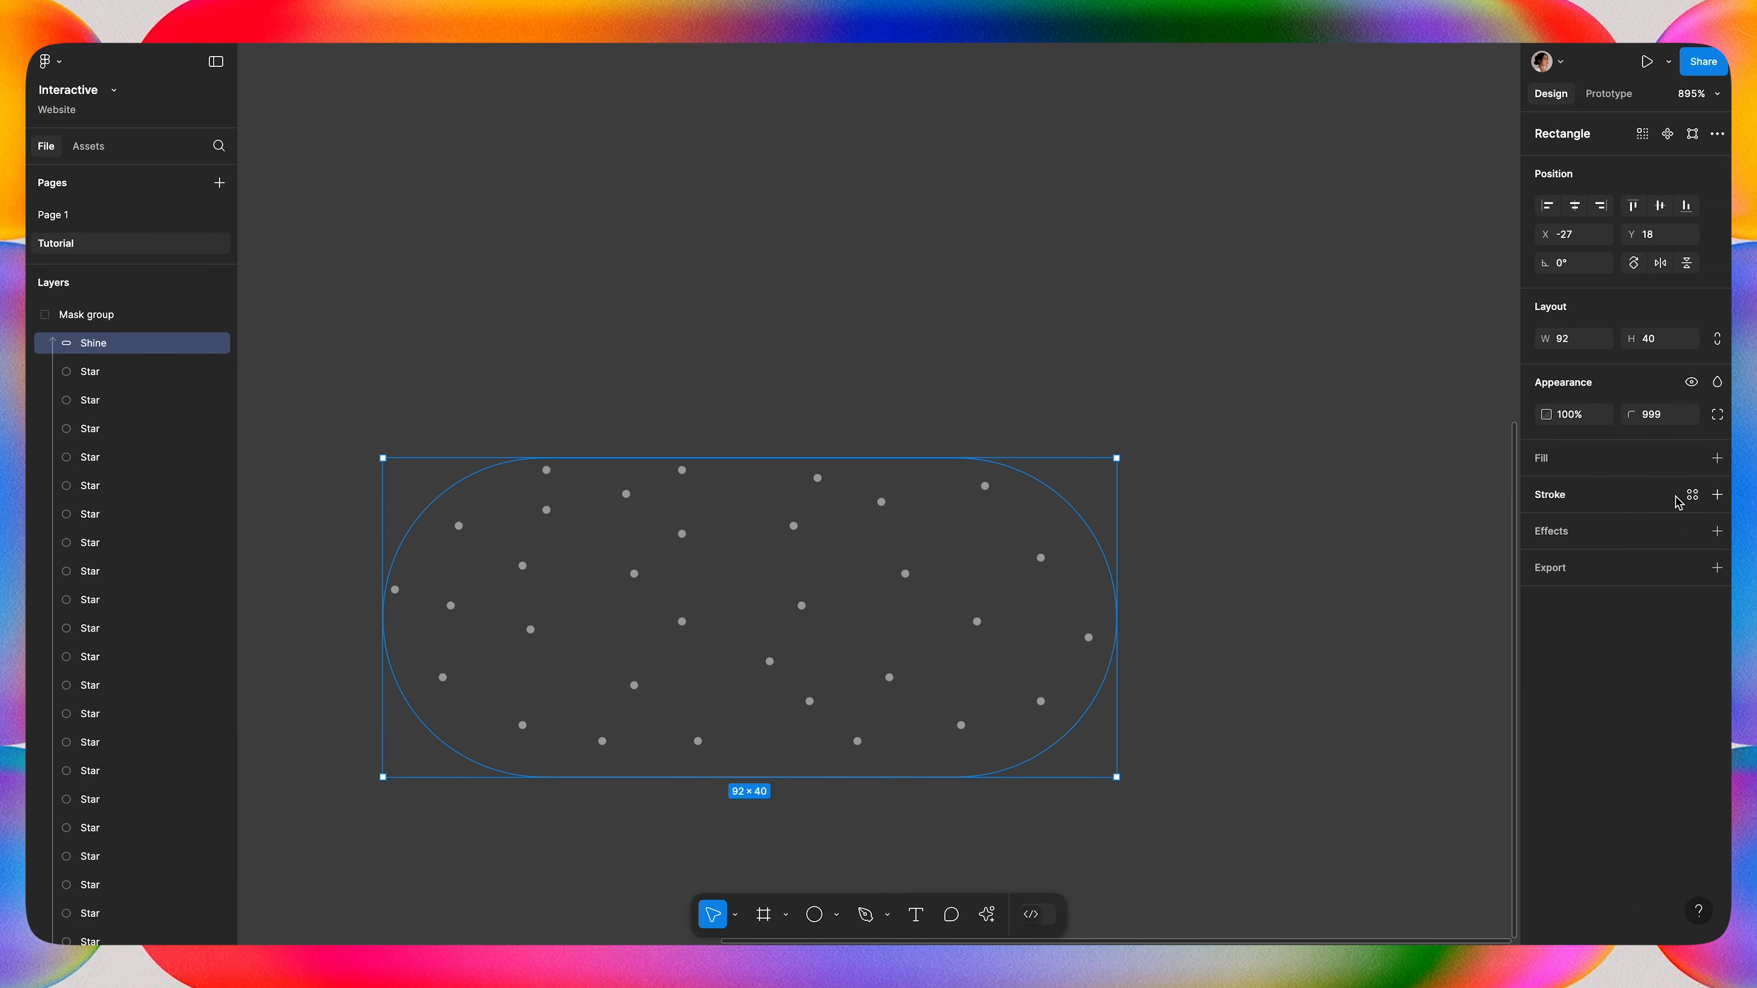
{"action": "left_click", "coordinate": [1716, 495]}
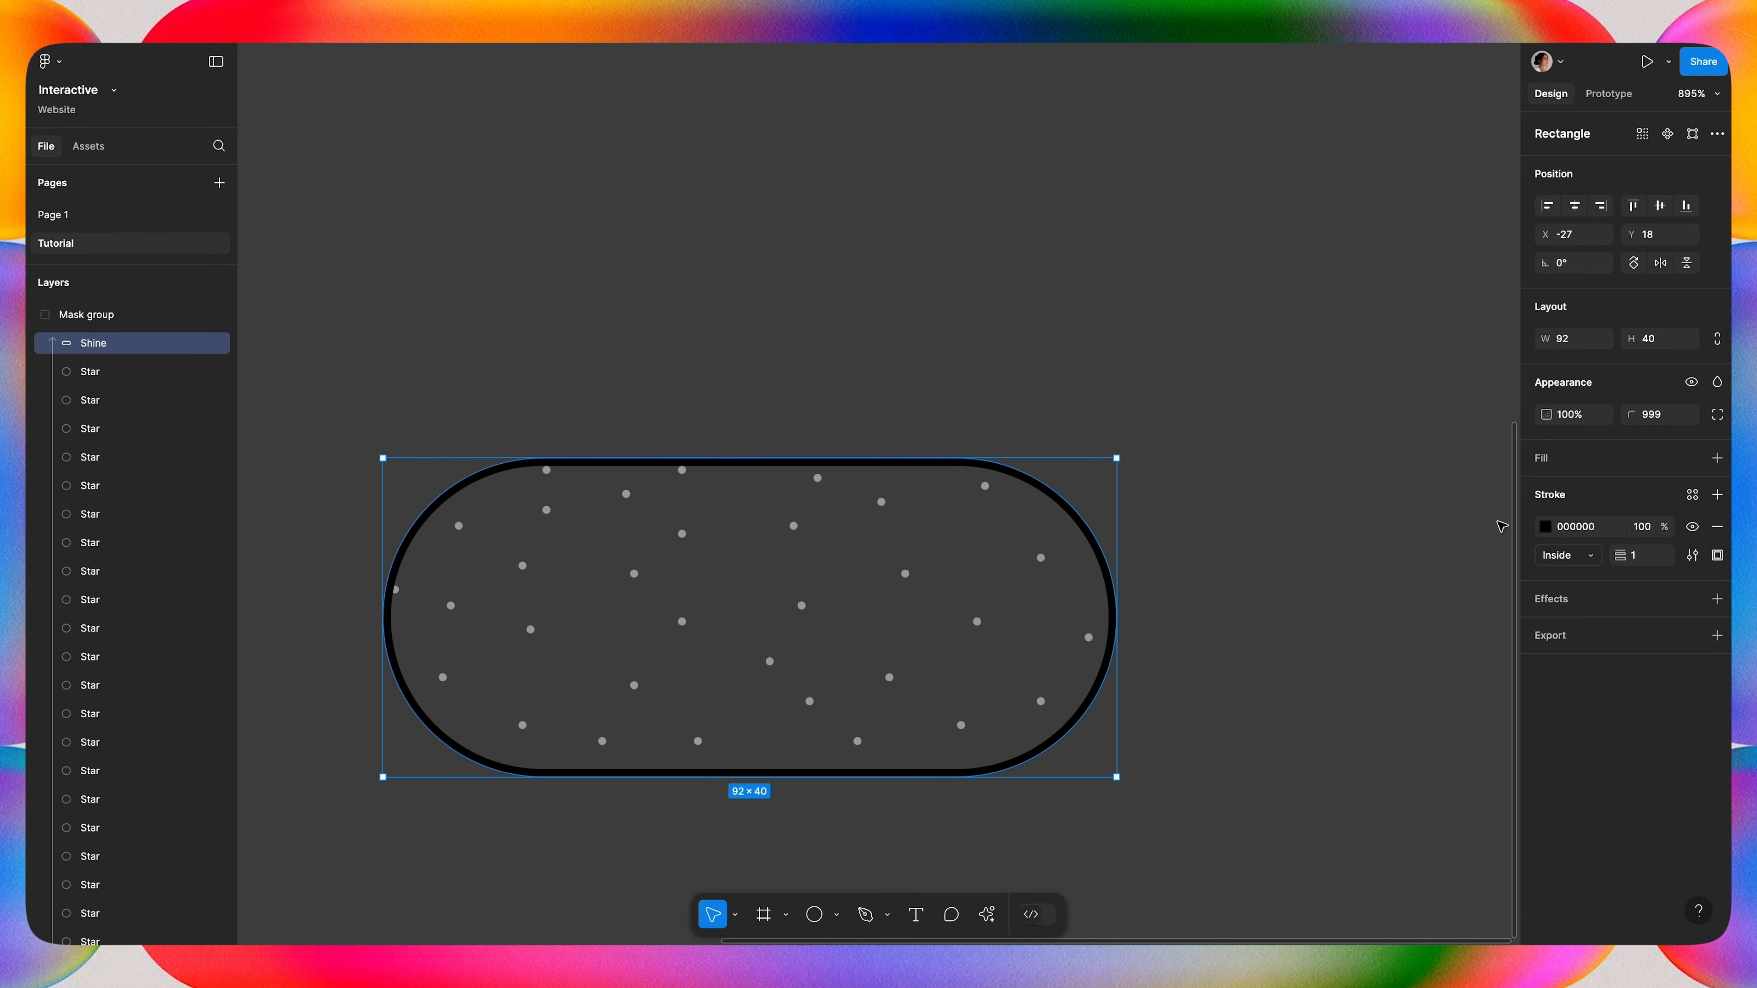
{"action": "left_click", "coordinate": [1545, 527]}
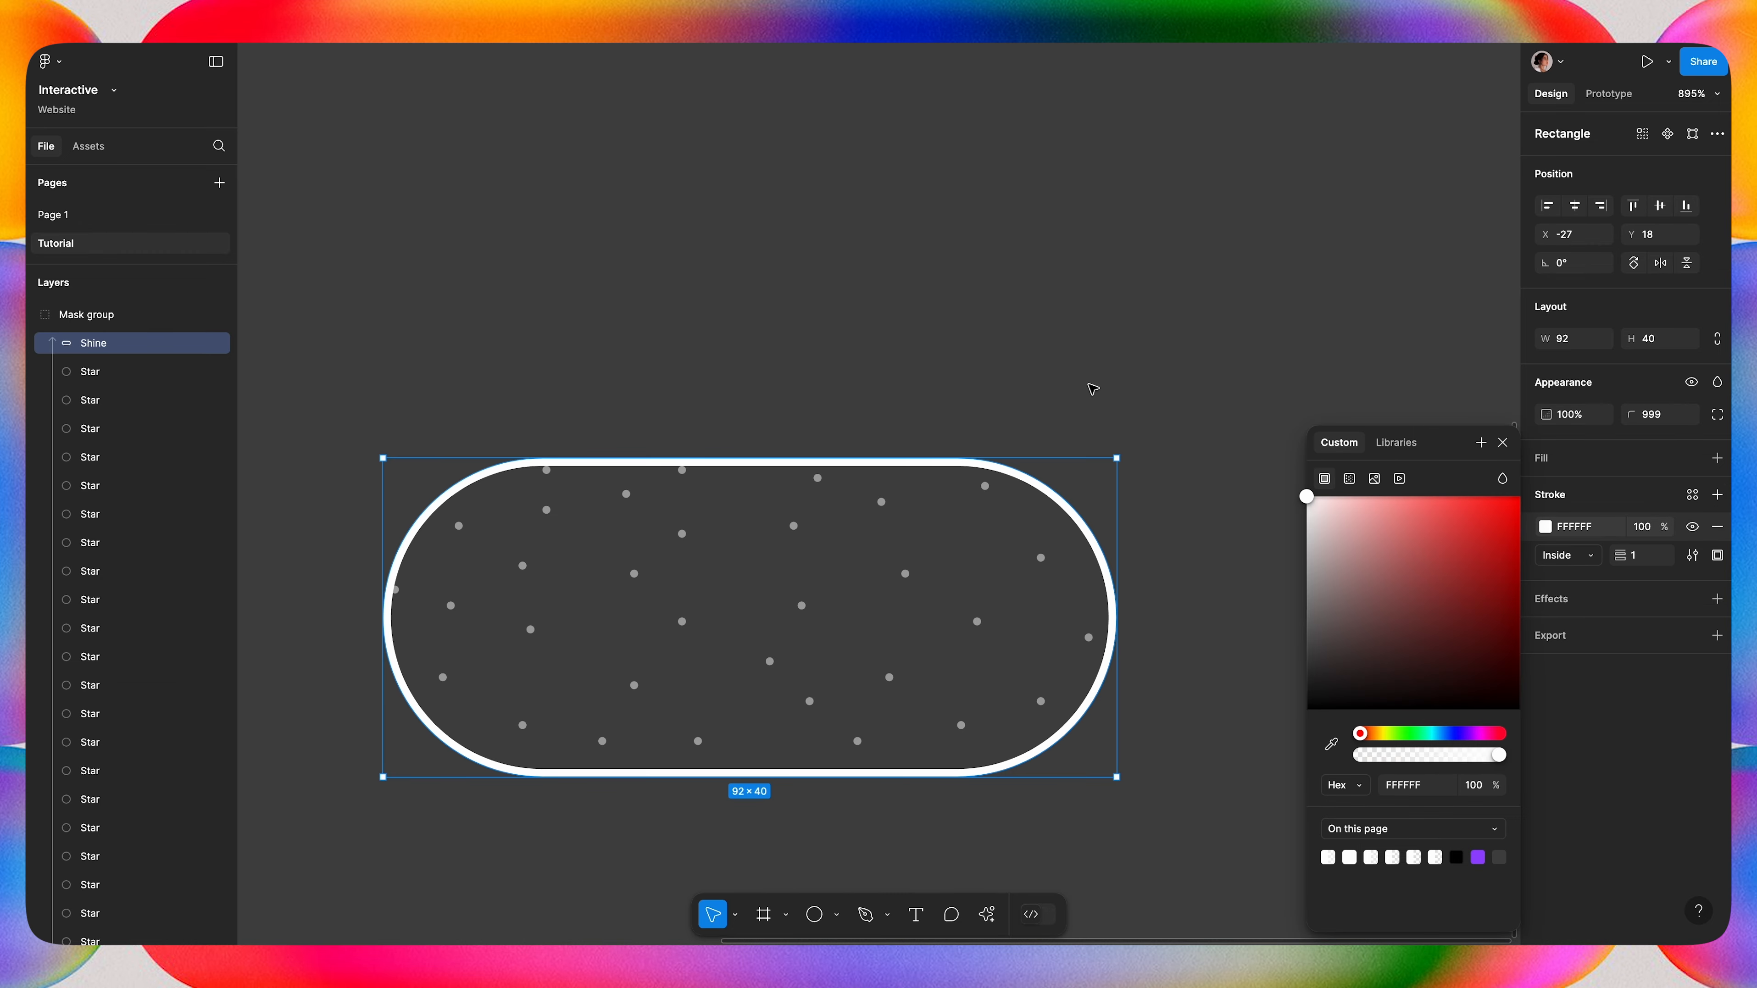
{"action": "left_click", "coordinate": [1361, 478]}
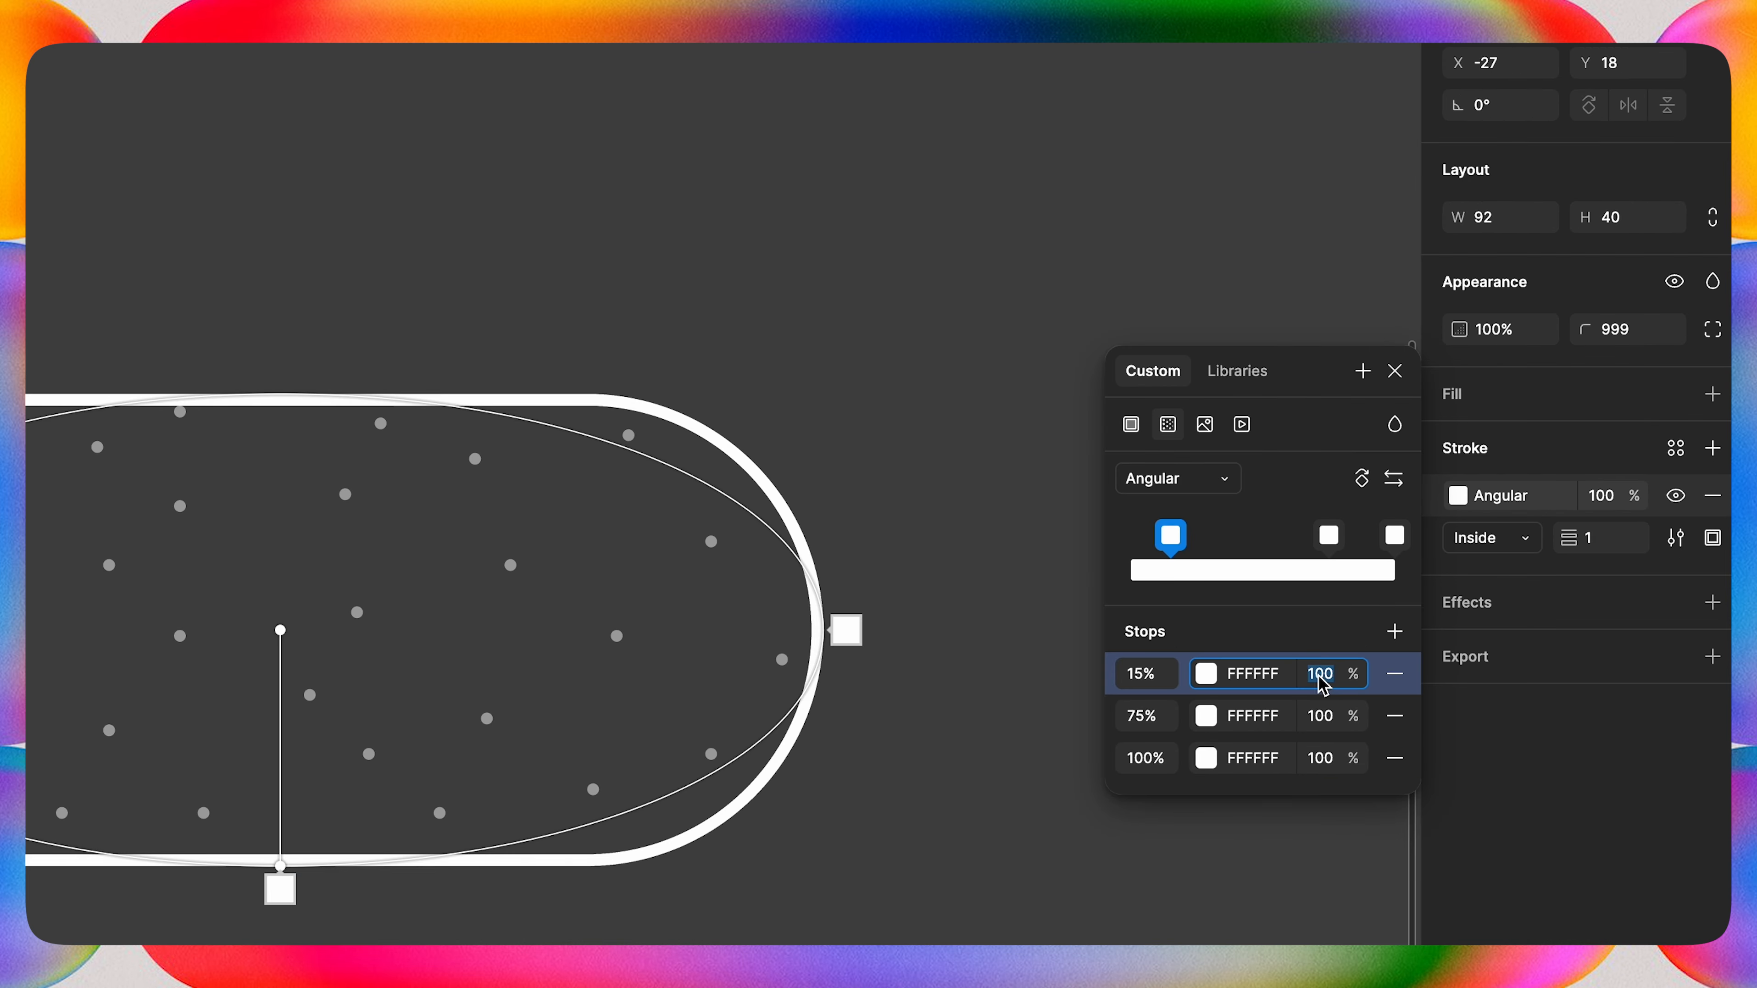
Set the white stroke gradient's opacity to 0% at the 15% stop and 50% at the 100% stop.
{"action": "type", "text": "0"}
{"action": "left_click", "coordinate": [1318, 760]}
{"action": "type", "text": "50"}
{"action": "key", "text": "Return"}
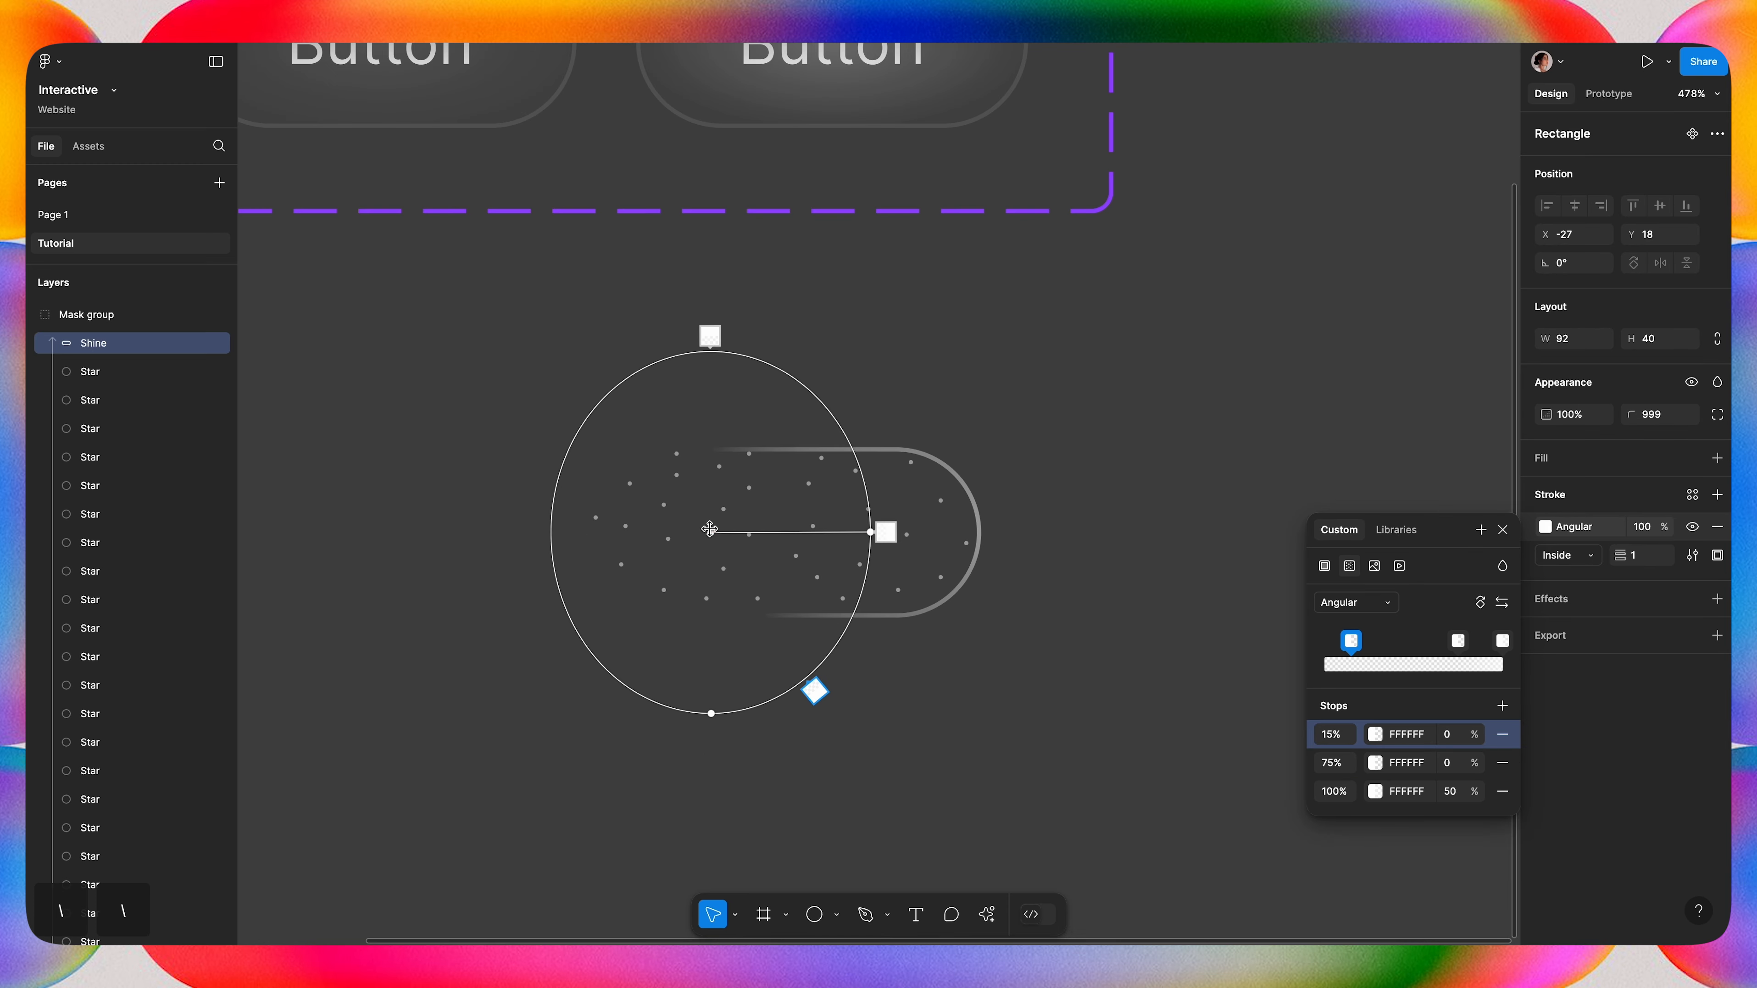
Shift the angular gradient's centre toward the middle of the pill, shrinking its radius, and finish editing the gradient.
{"action": "left_click_drag", "start_coordinate": [710, 529], "coordinate": [744, 530]}
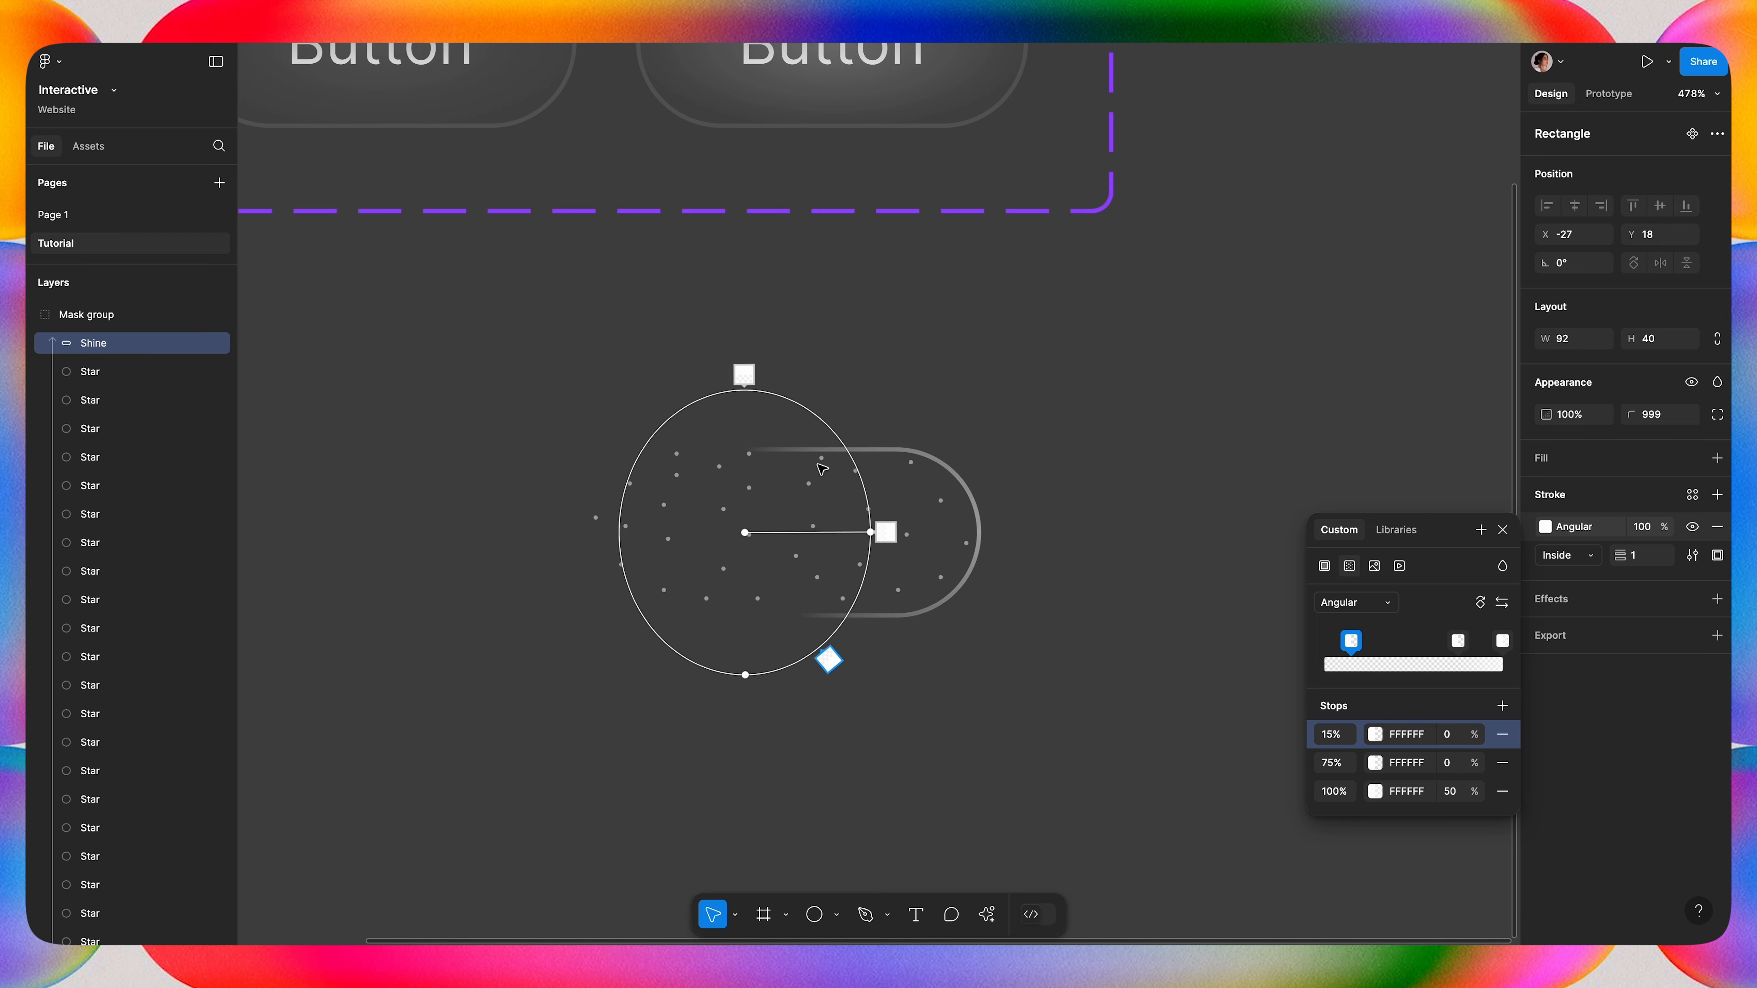
{"action": "key", "text": "Escape"}
{"action": "key", "text": "Escape"}
Add a second stroke to the mask group and change it from a solid colour to an angular gradient.
{"action": "left_click", "coordinate": [1717, 534]}
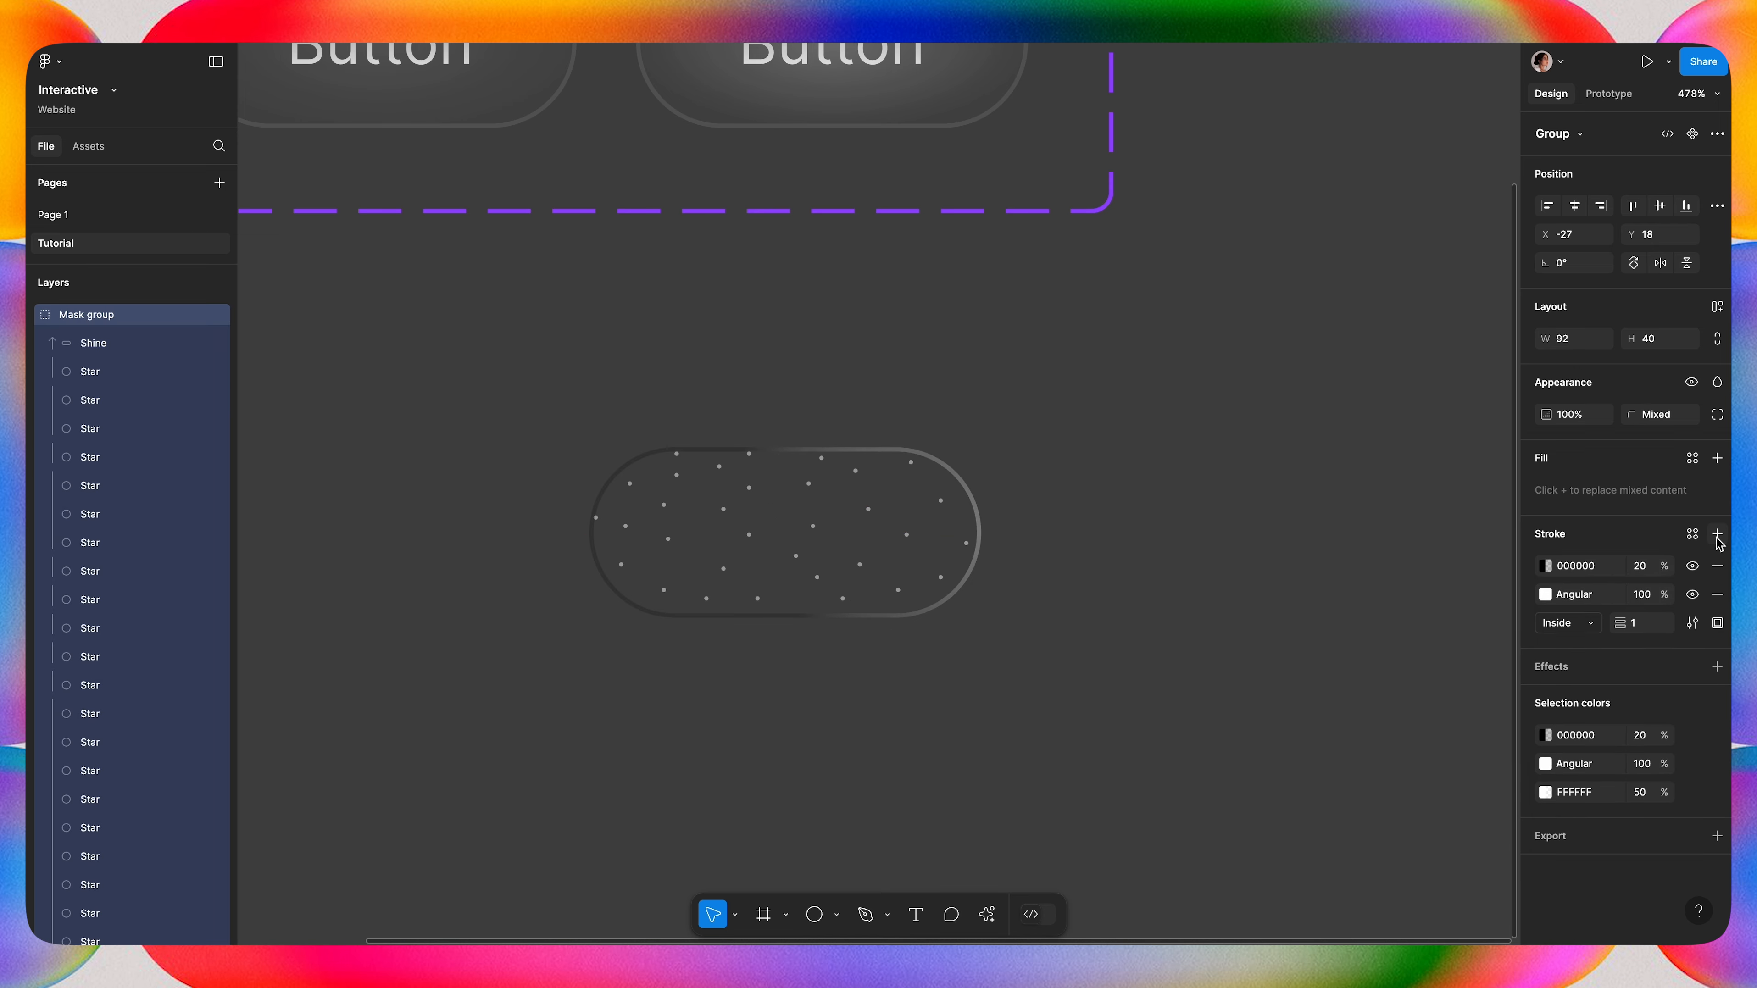
{"action": "left_click", "coordinate": [1545, 566]}
{"action": "left_click", "coordinate": [1349, 478]}
{"action": "left_click", "coordinate": [1352, 515]}
{"action": "left_click", "coordinate": [1361, 558]}
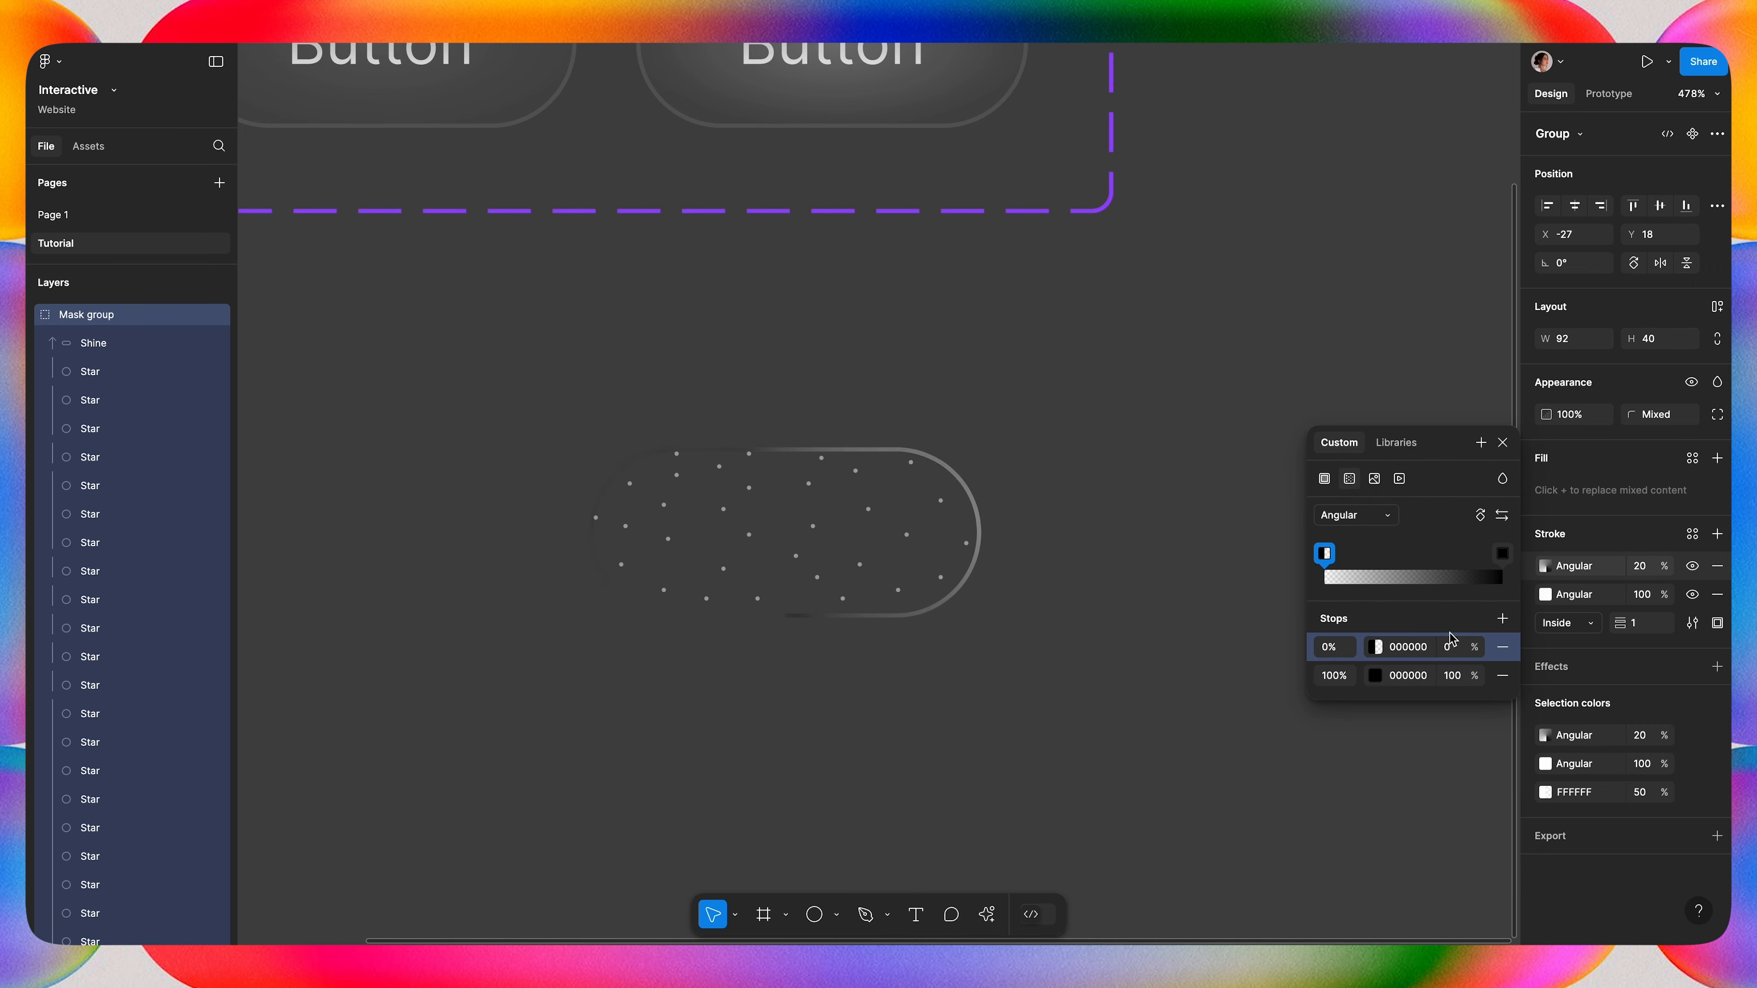
Add a middle stop to the new stroke's gradient and position it at 75%.
{"action": "left_click", "coordinate": [1502, 618]}
{"action": "left_click", "coordinate": [1329, 677]}
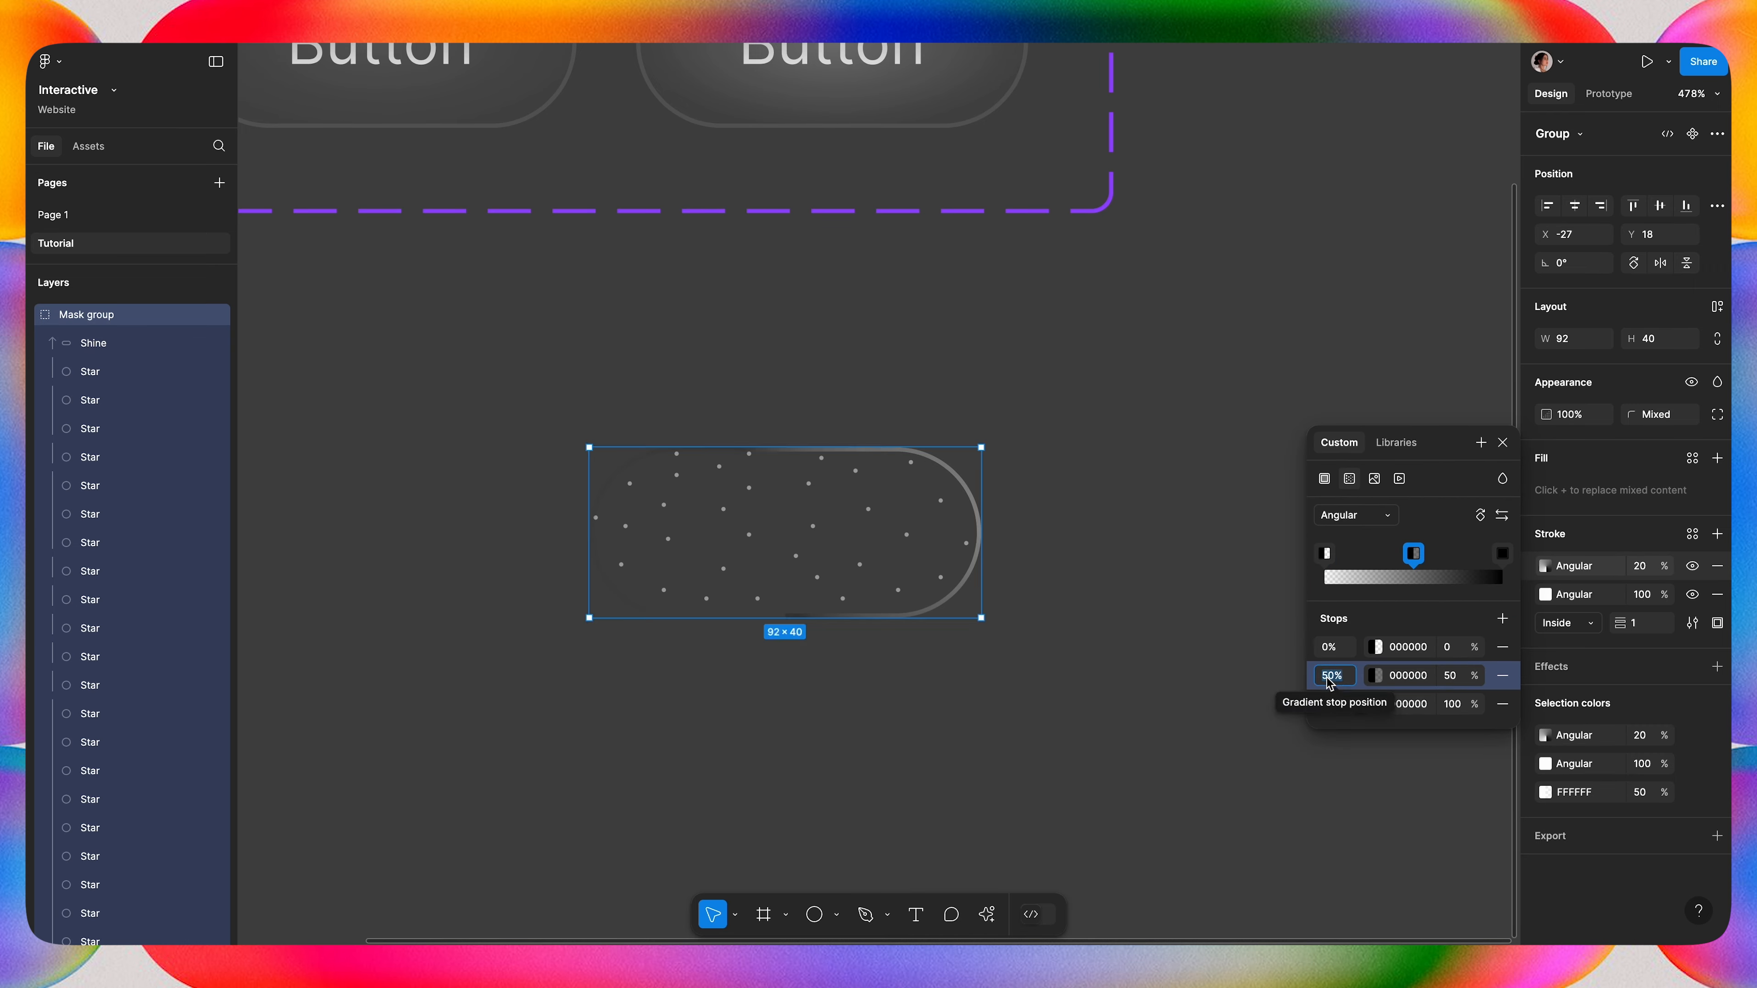
{"action": "type", "text": "6"}
{"action": "key", "text": "BackSpace"}
{"action": "type", "text": "75"}
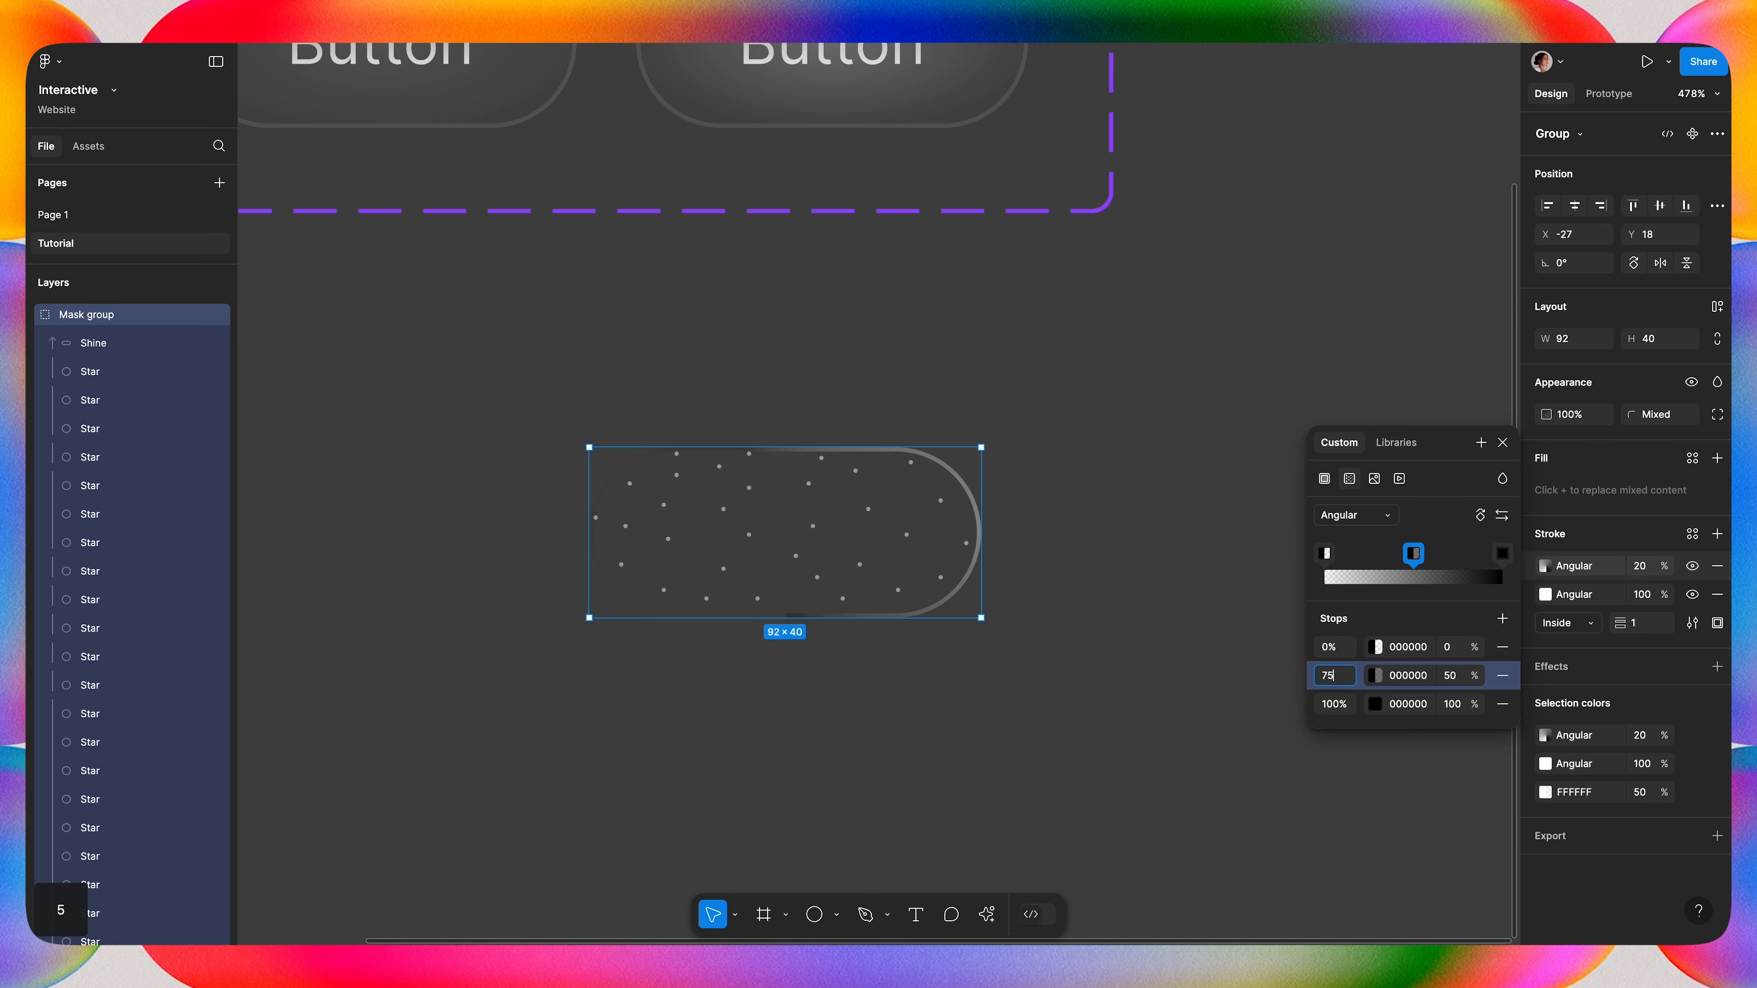
{"action": "left_click", "coordinate": [1340, 708]}
Colour all three stops of the new stroke's angular gradient FFFFFF.
{"action": "left_click", "coordinate": [1390, 647]}
{"action": "type", "text": "fff"}
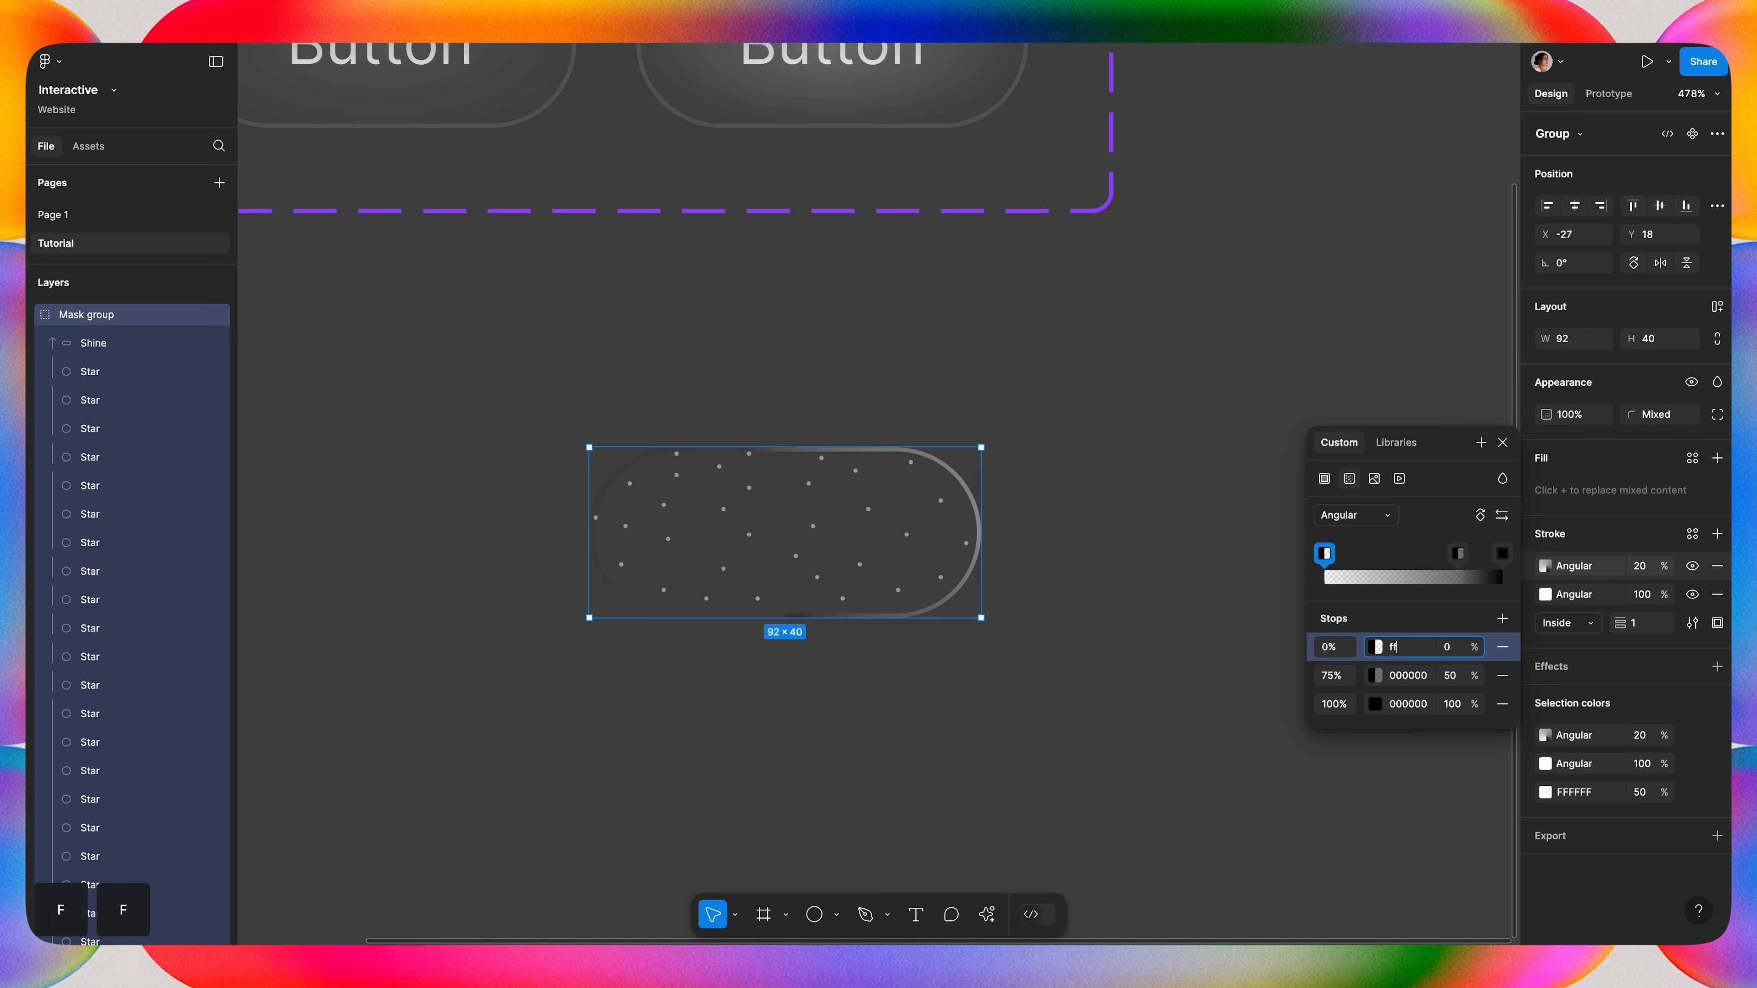
{"action": "left_click", "coordinate": [1397, 675]}
{"action": "type", "text": "fff"}
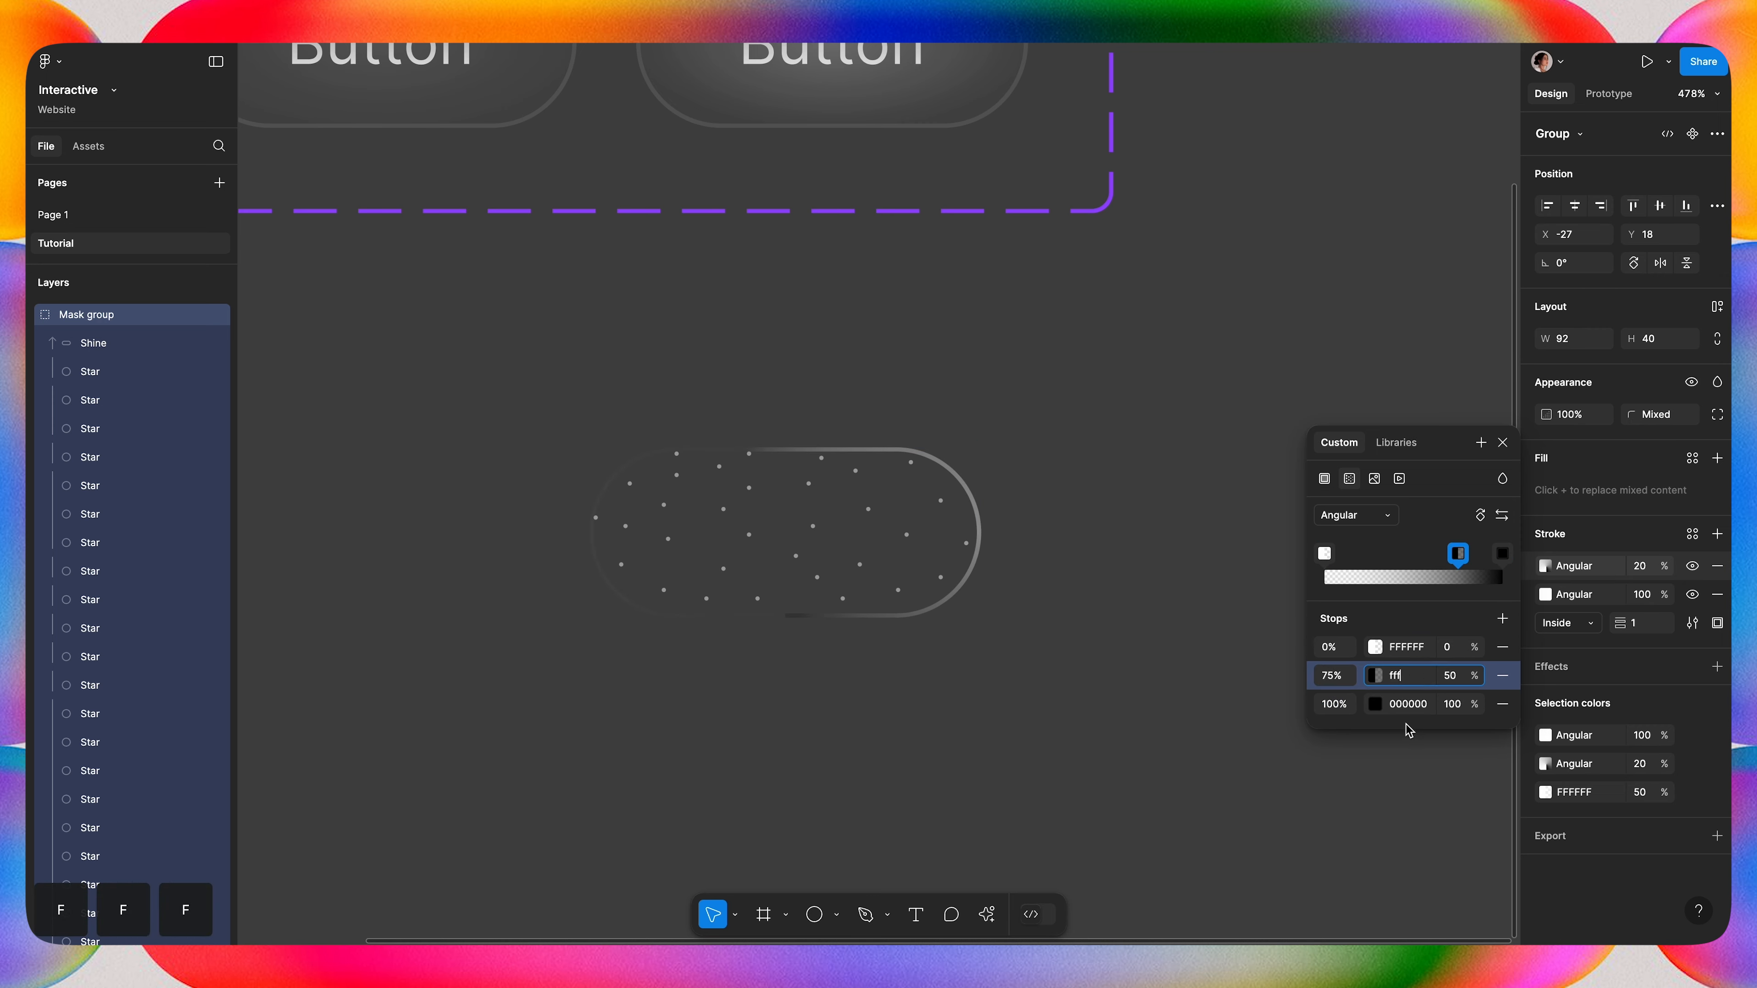
{"action": "left_click", "coordinate": [1404, 704]}
{"action": "type", "text": "fff"}
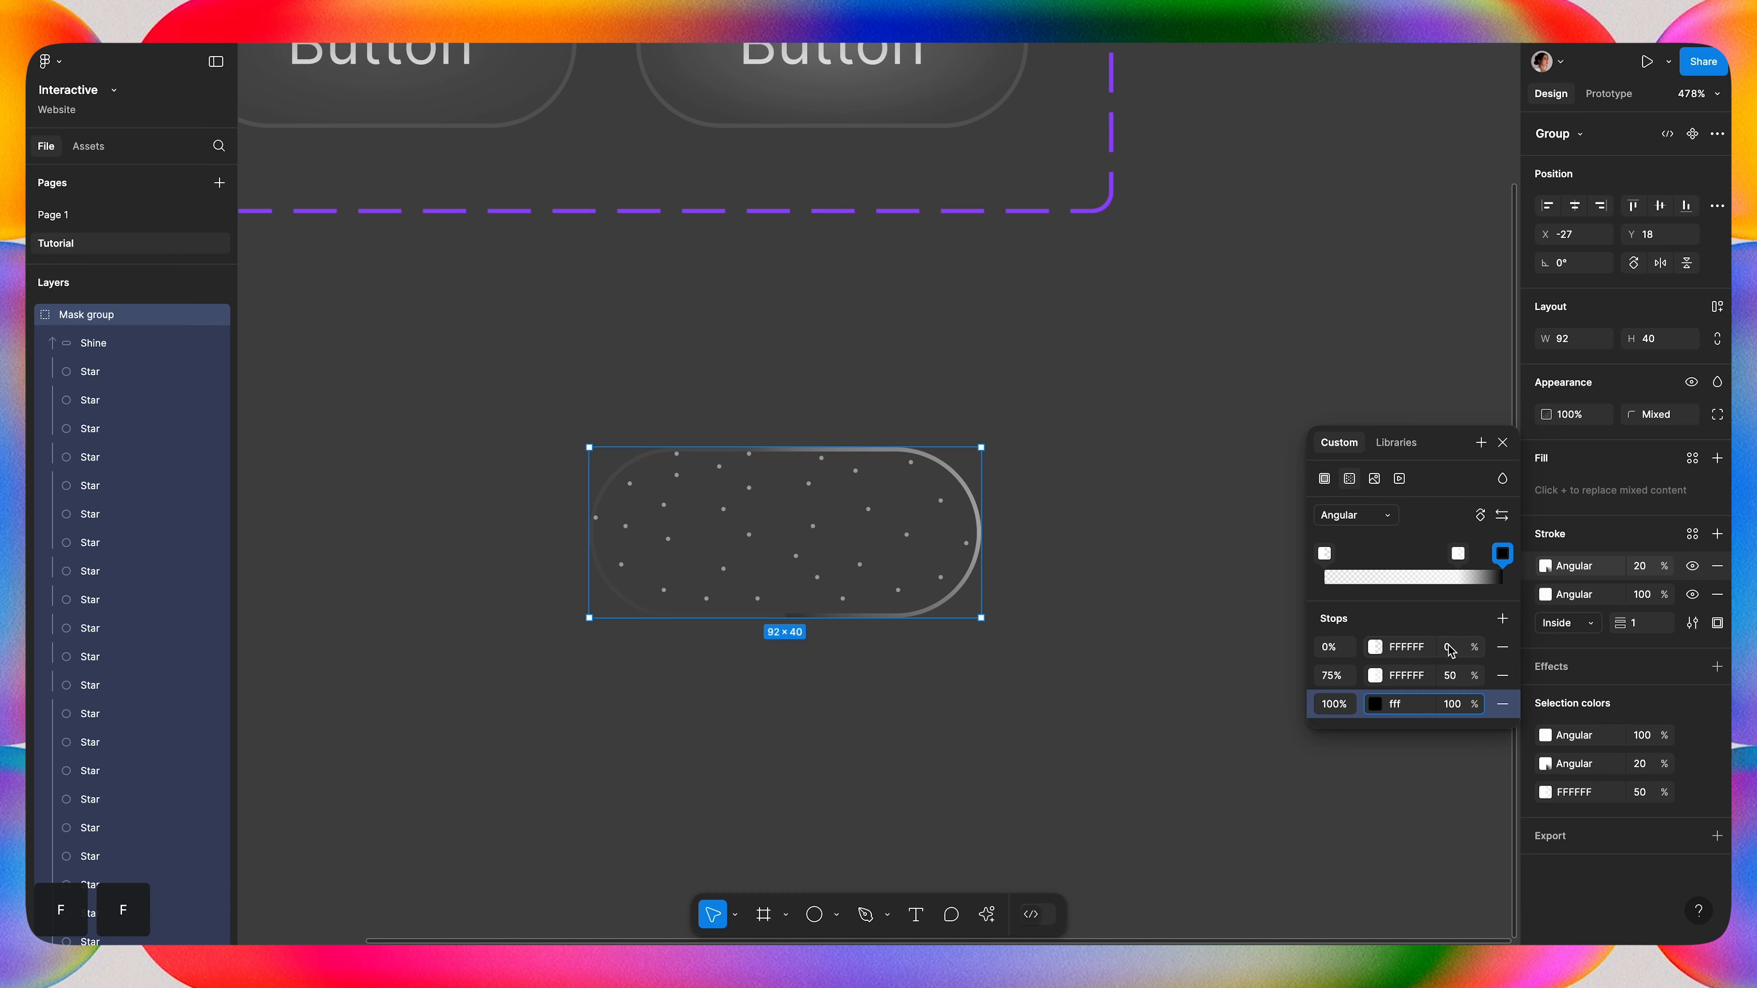
Set the new gradient's 75% stop to 0% opacity and its 100% stop to 50% opacity.
{"action": "left_click", "coordinate": [1453, 676]}
{"action": "type", "text": "0"}
{"action": "left_click", "coordinate": [1453, 704]}
{"action": "type", "text": "50"}
{"action": "key", "text": "Return"}
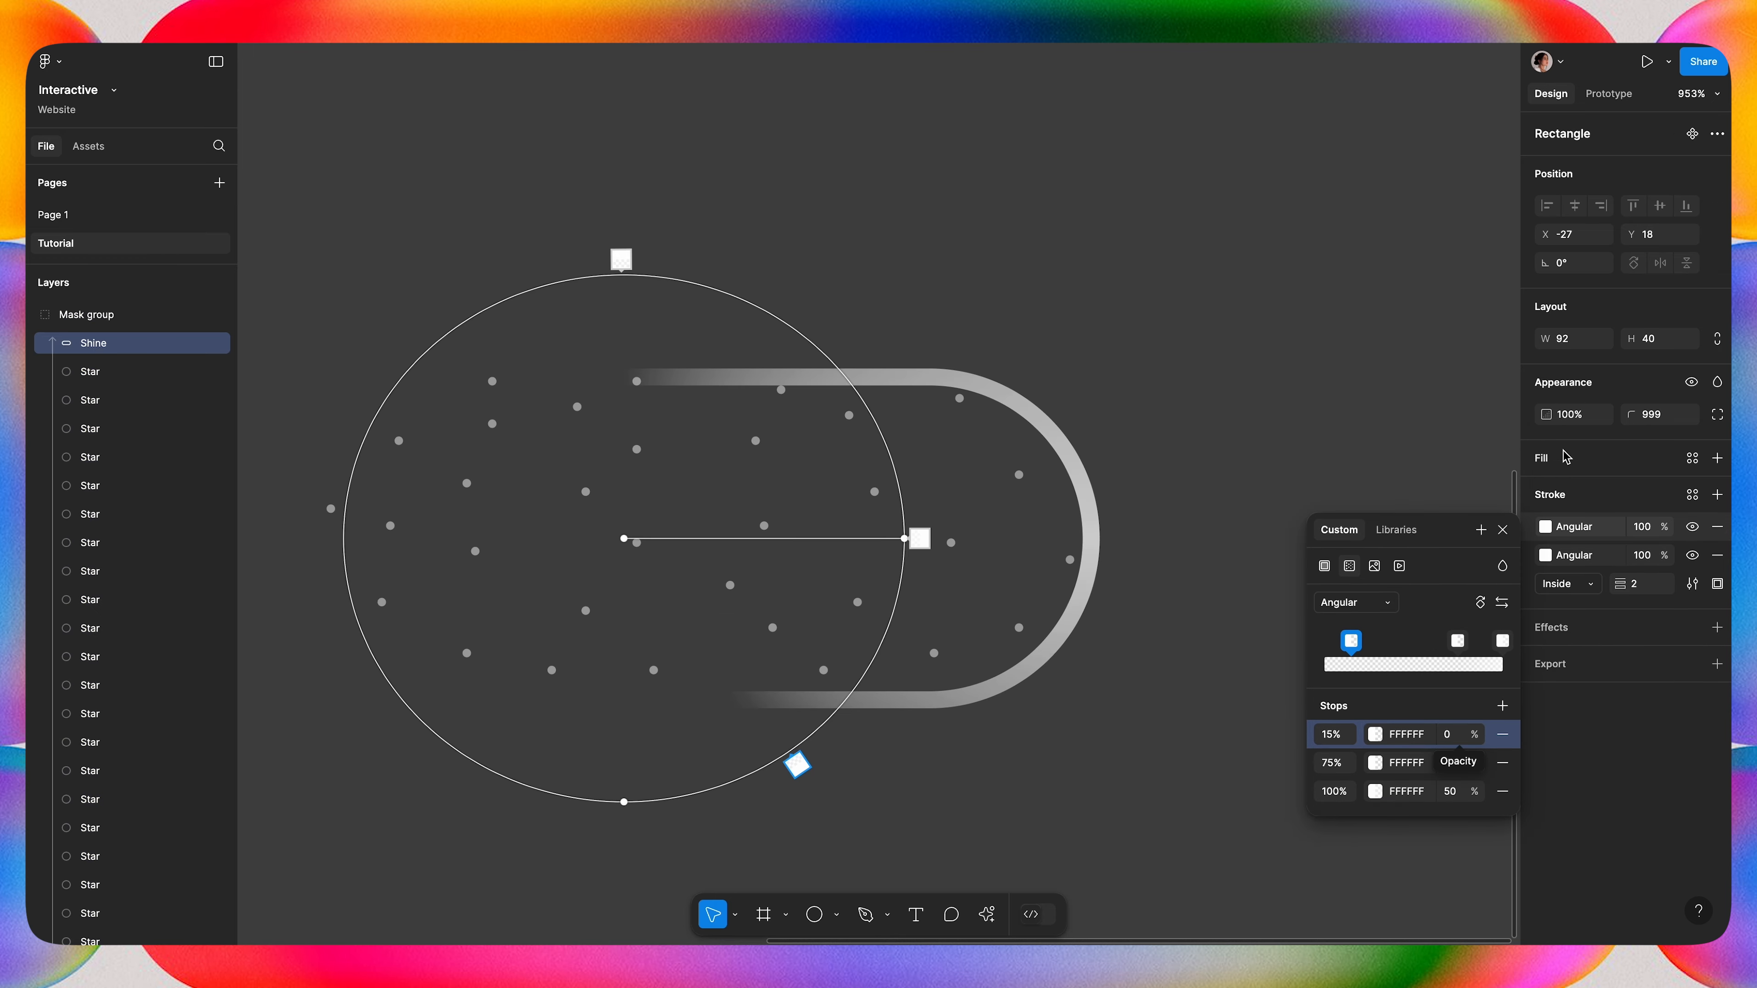
{"action": "left_click", "coordinate": [1541, 557]}
{"action": "left_click", "coordinate": [1544, 557]}
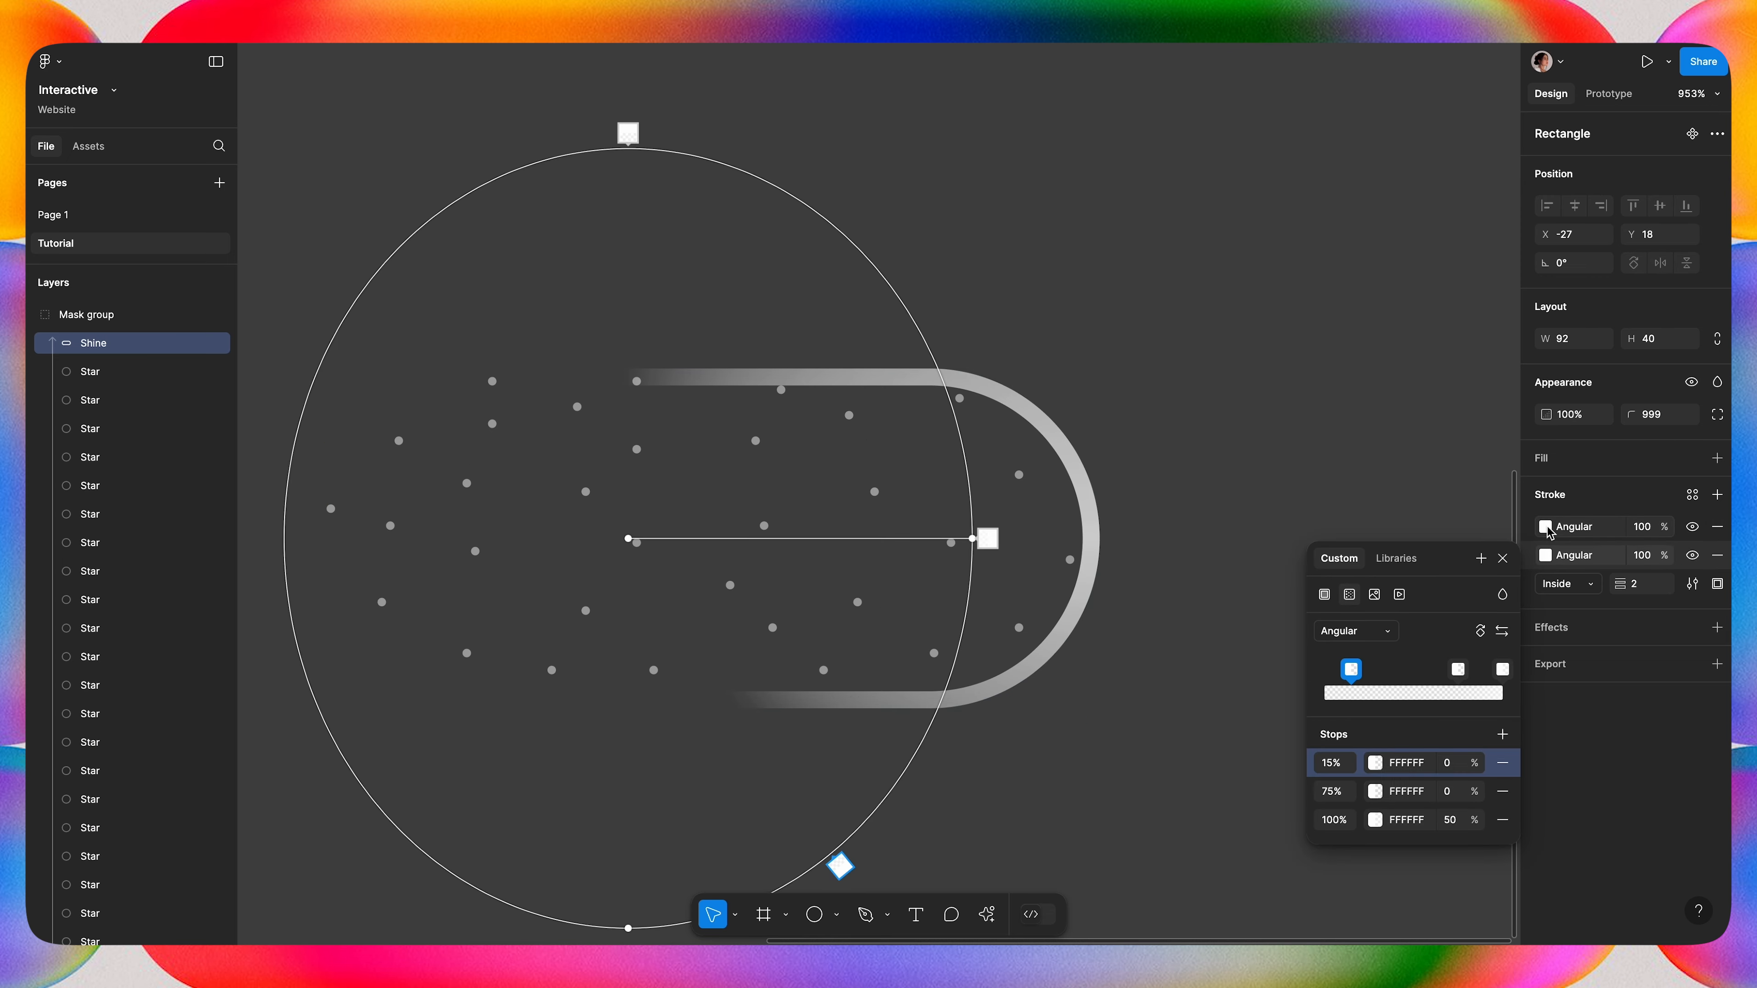
{"action": "left_click", "coordinate": [1547, 529]}
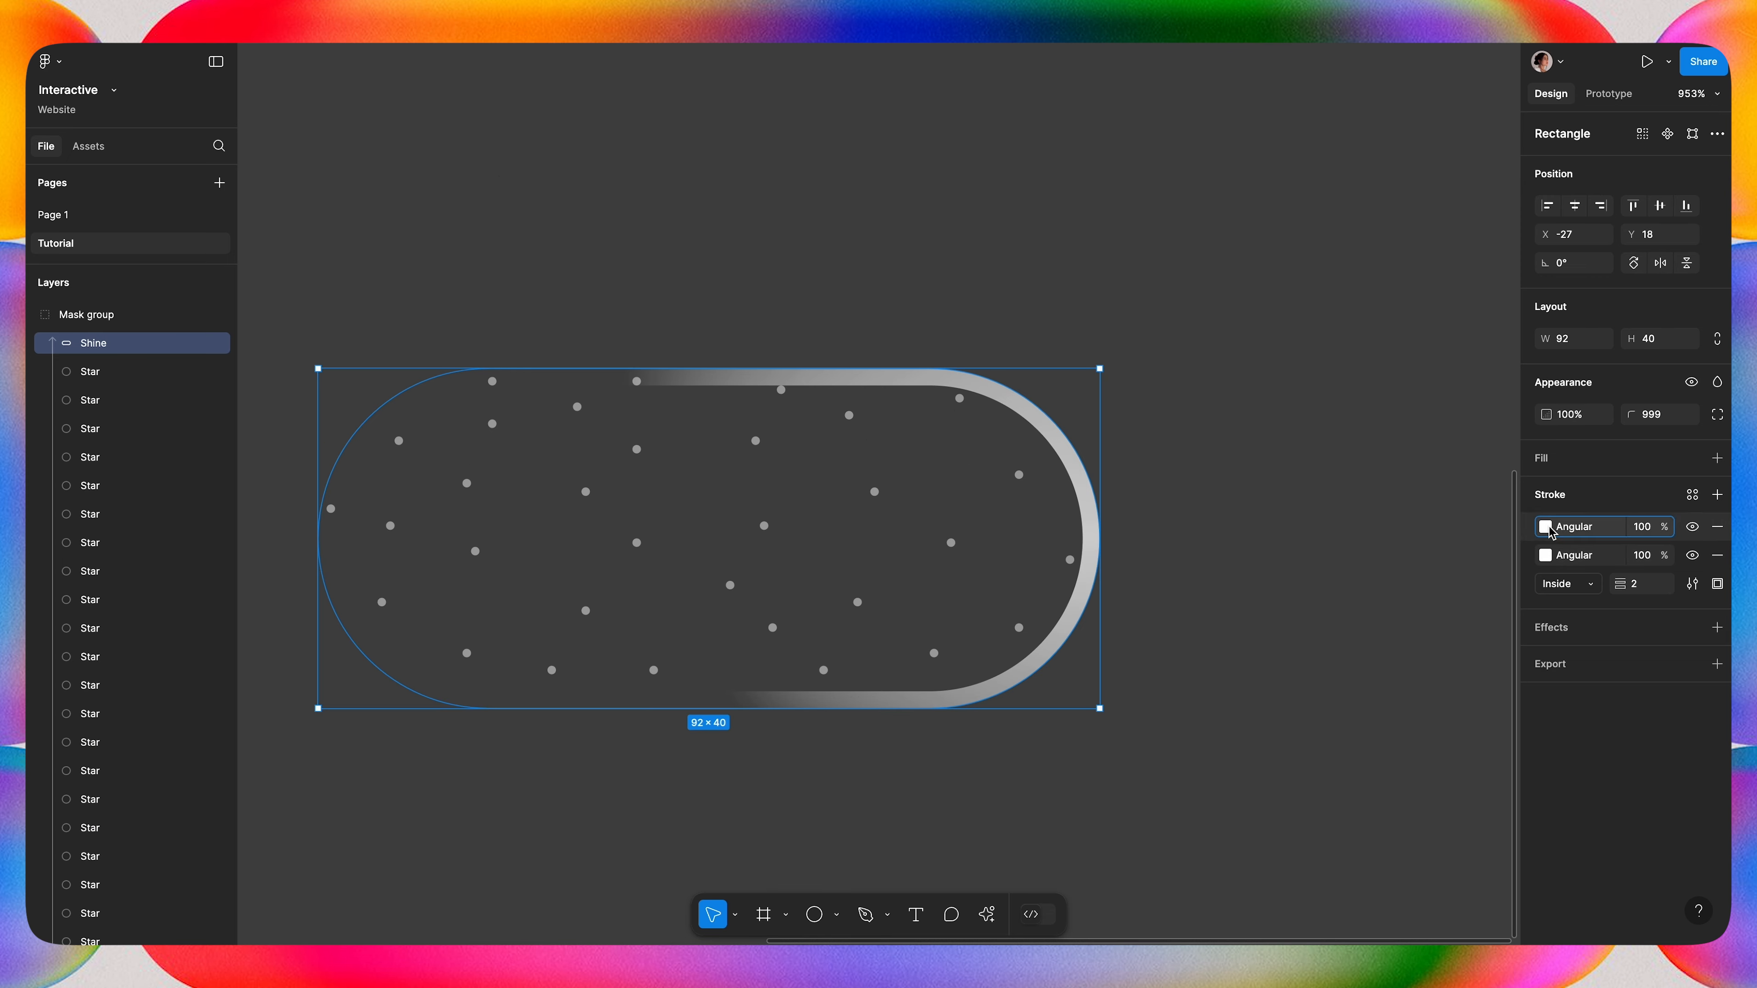
Add an effect to the Shine pill and change it from a drop shadow to a layer blur of 4.
{"action": "left_click", "coordinate": [1719, 628]}
{"action": "left_click", "coordinate": [1546, 660]}
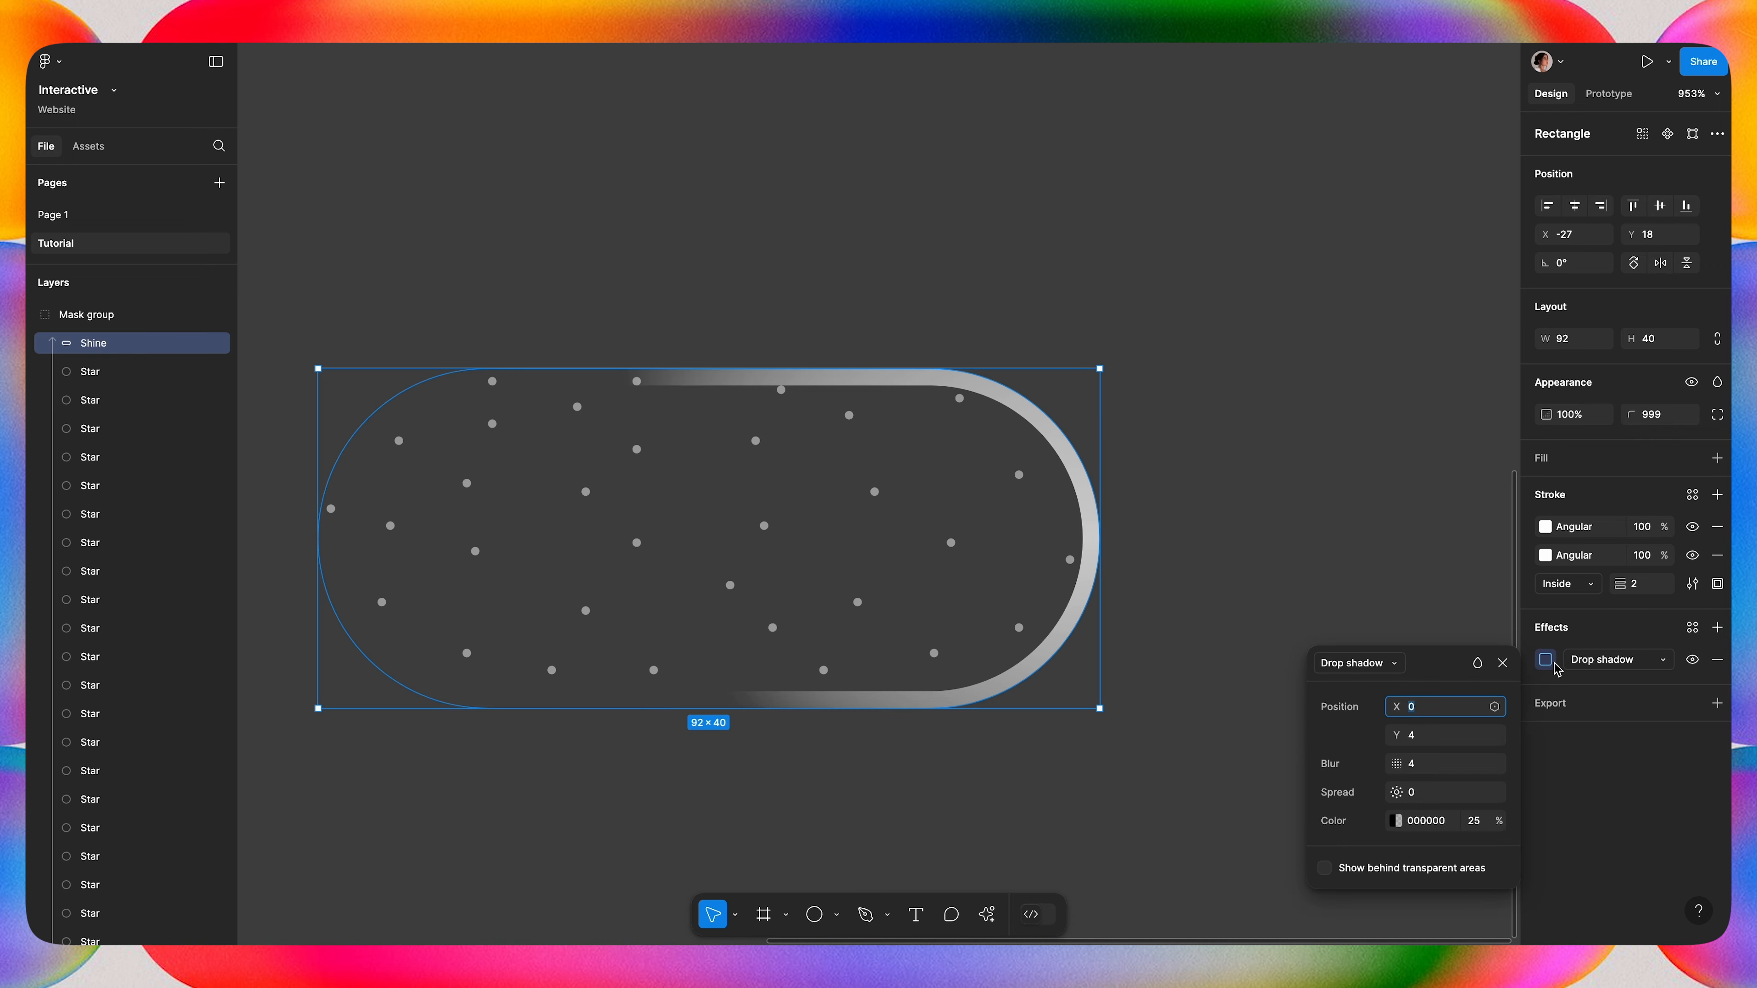
{"action": "left_click", "coordinate": [1395, 669]}
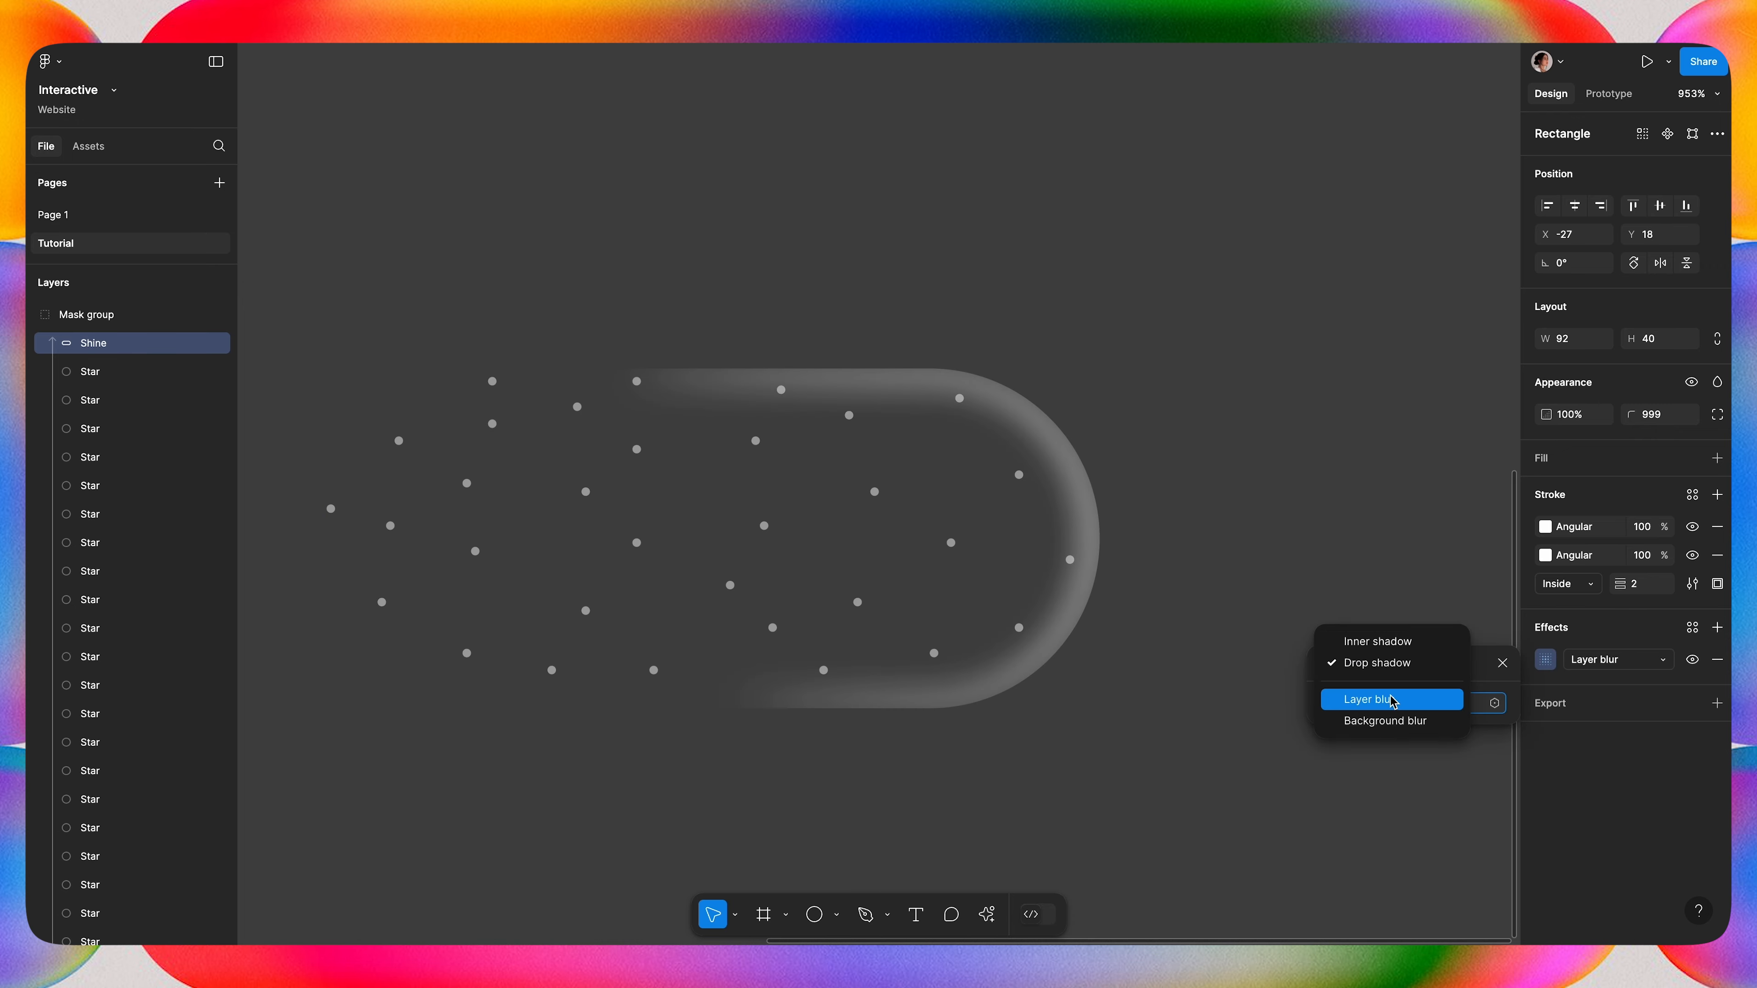
{"action": "left_click", "coordinate": [1394, 701]}
{"action": "left_click", "coordinate": [1433, 704]}
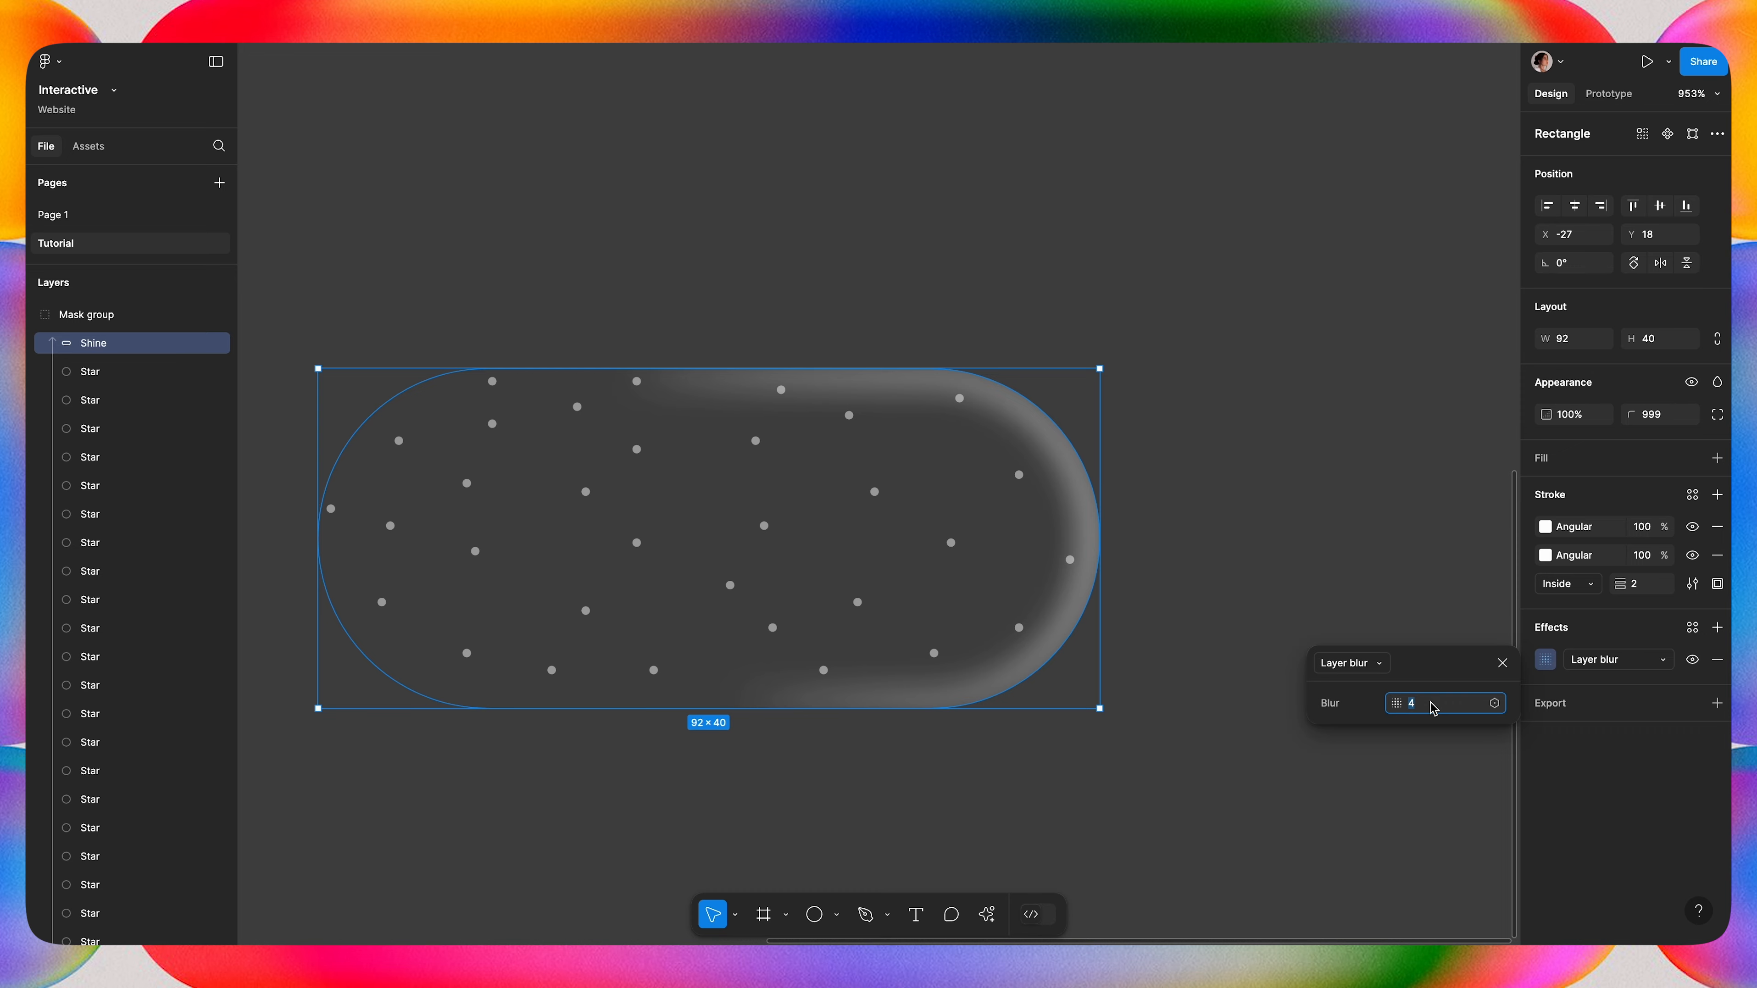
{"action": "key", "text": "Escape"}
Wrap the mask group in a frame and set the frame's corner radius to 999.
{"action": "key", "text": "shift+1"}
{"action": "right_click", "coordinate": [1000, 573]}
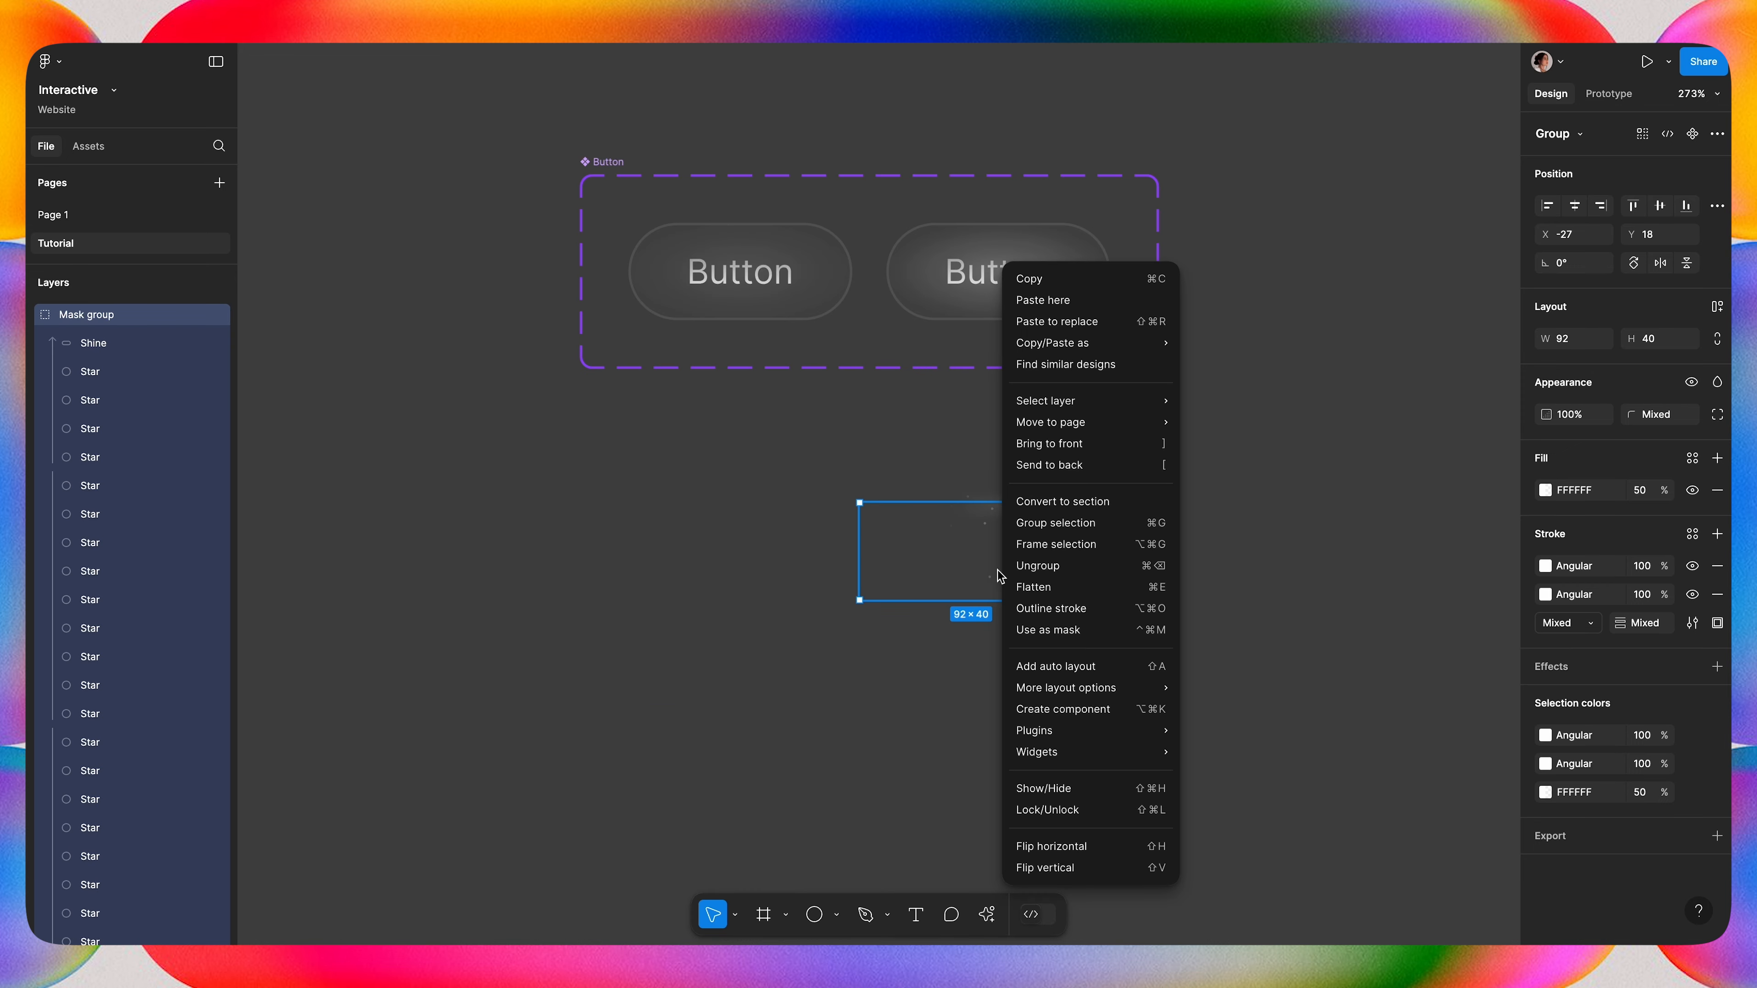
{"action": "left_click", "coordinate": [1039, 550]}
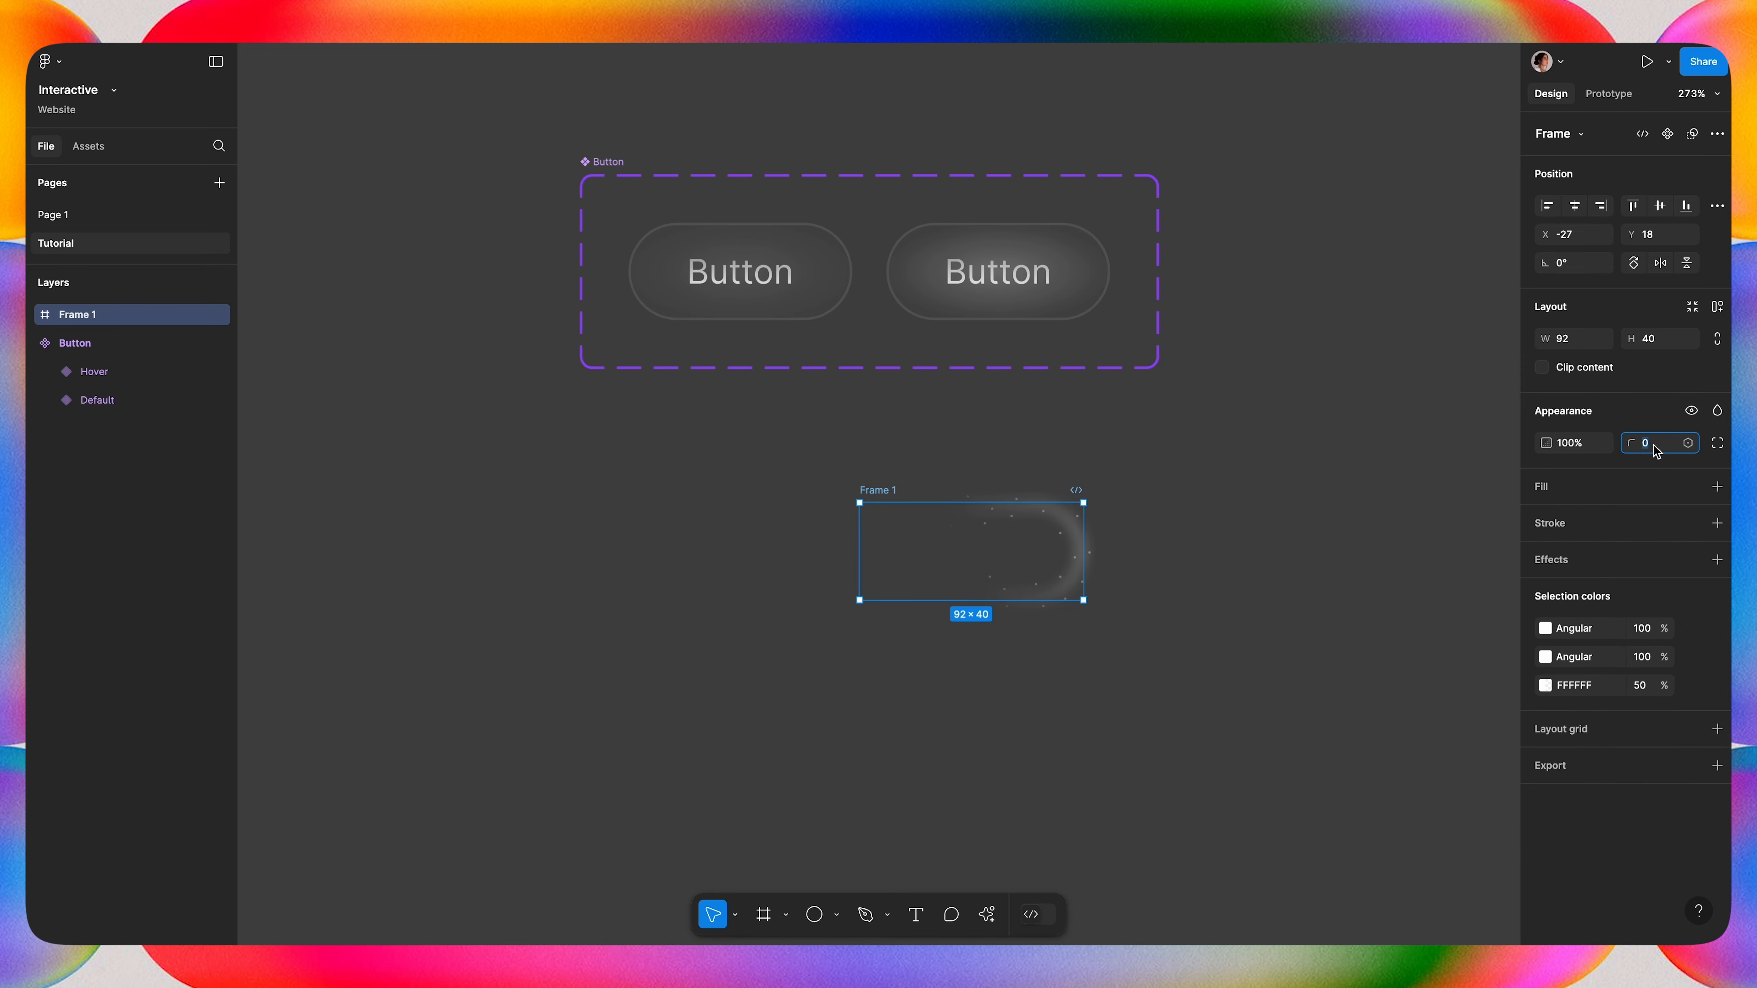
{"action": "type", "text": "999"}
{"action": "key", "text": "Return"}
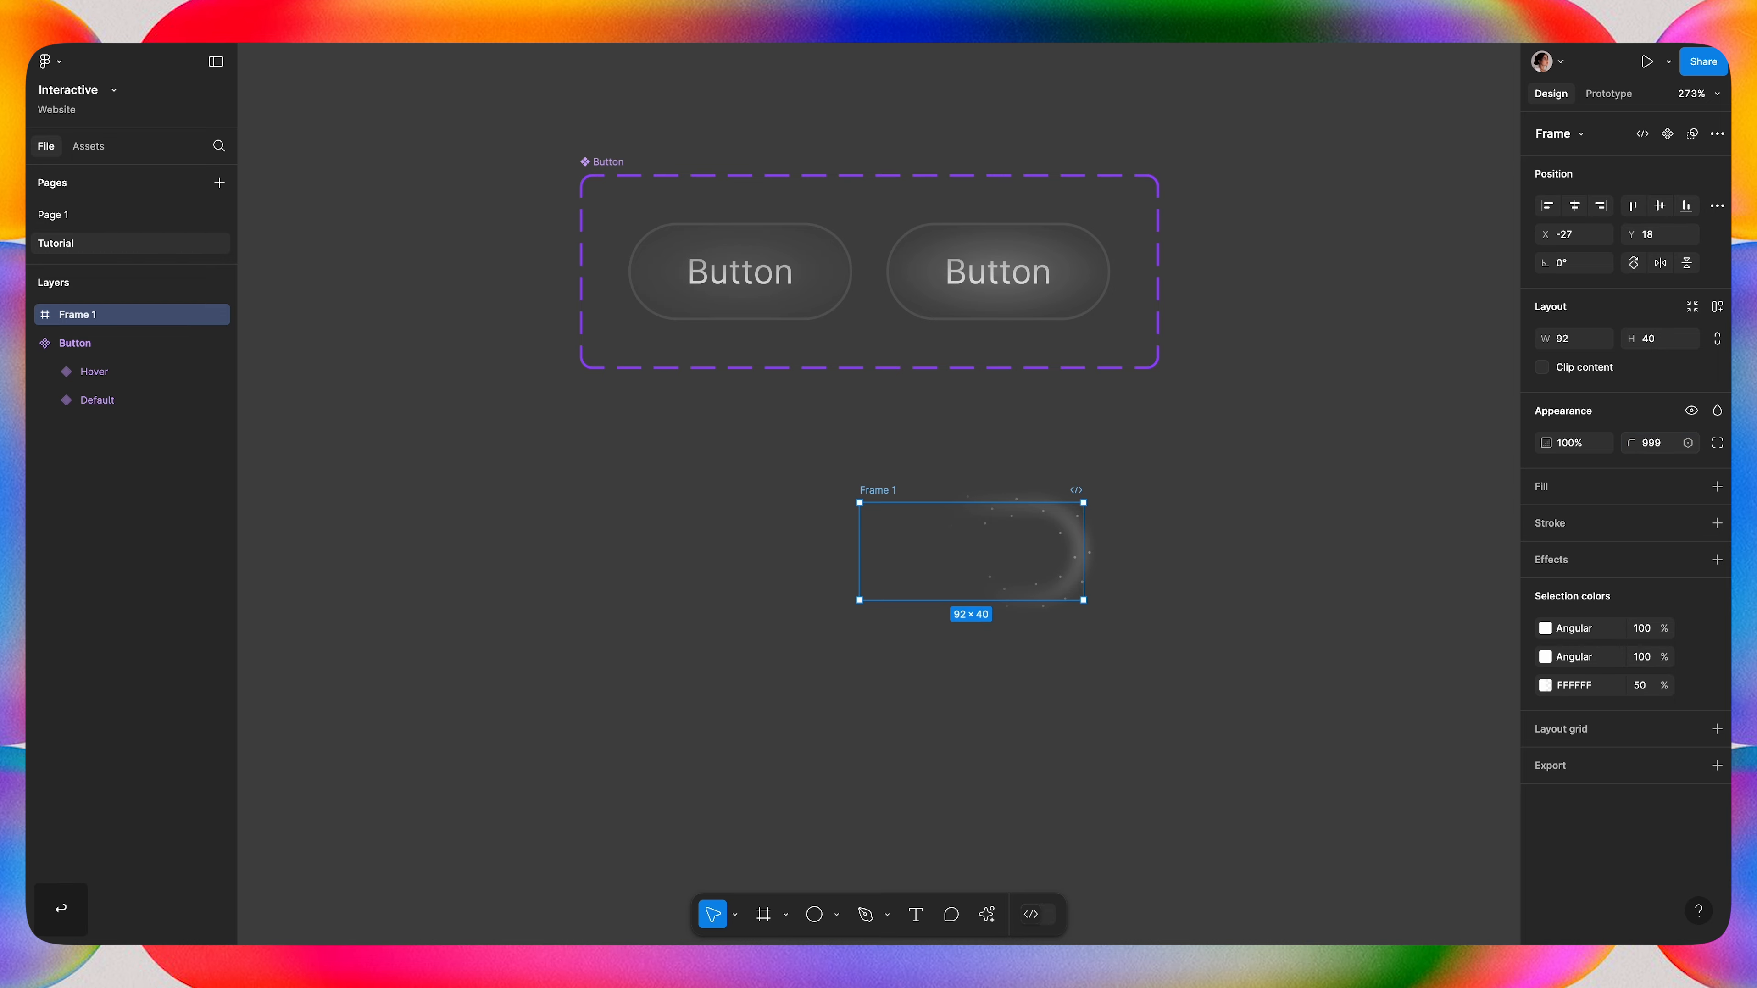
Add a 1 px inside stroke with a white angular gradient to the frame and shorten the gradient's vertical radius.
{"action": "left_click", "coordinate": [1717, 522]}
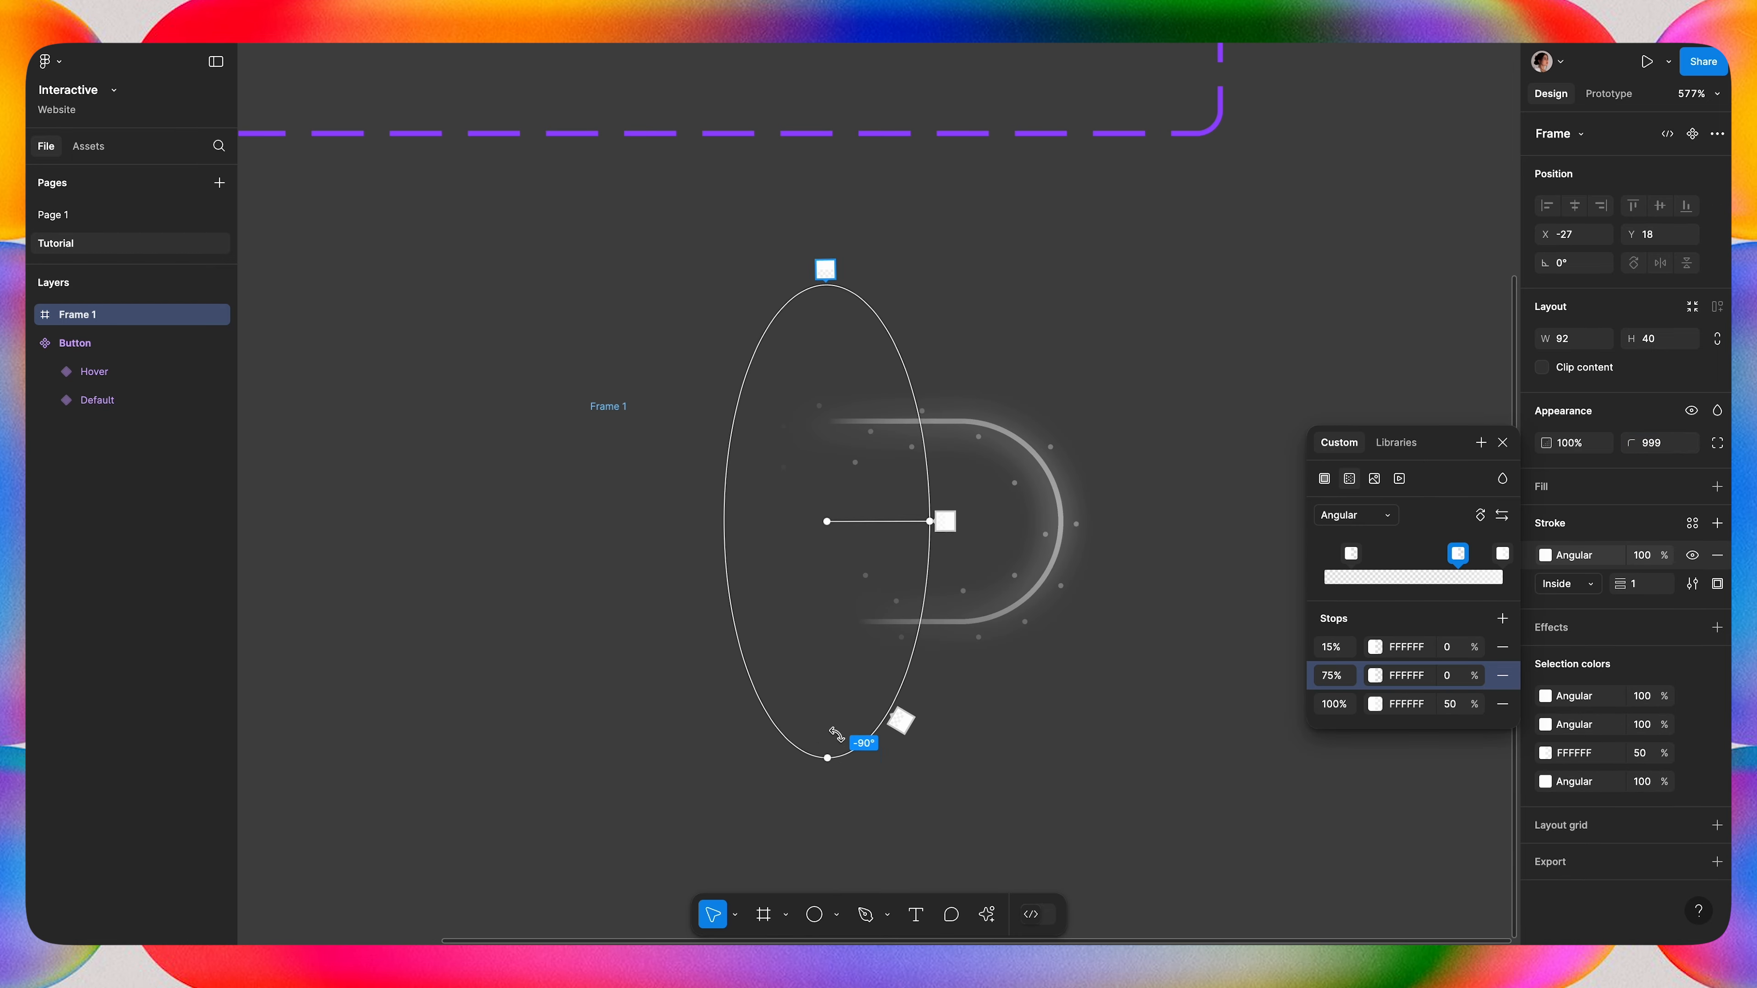
{"action": "left_click_drag", "start_coordinate": [827, 753], "coordinate": [834, 632]}
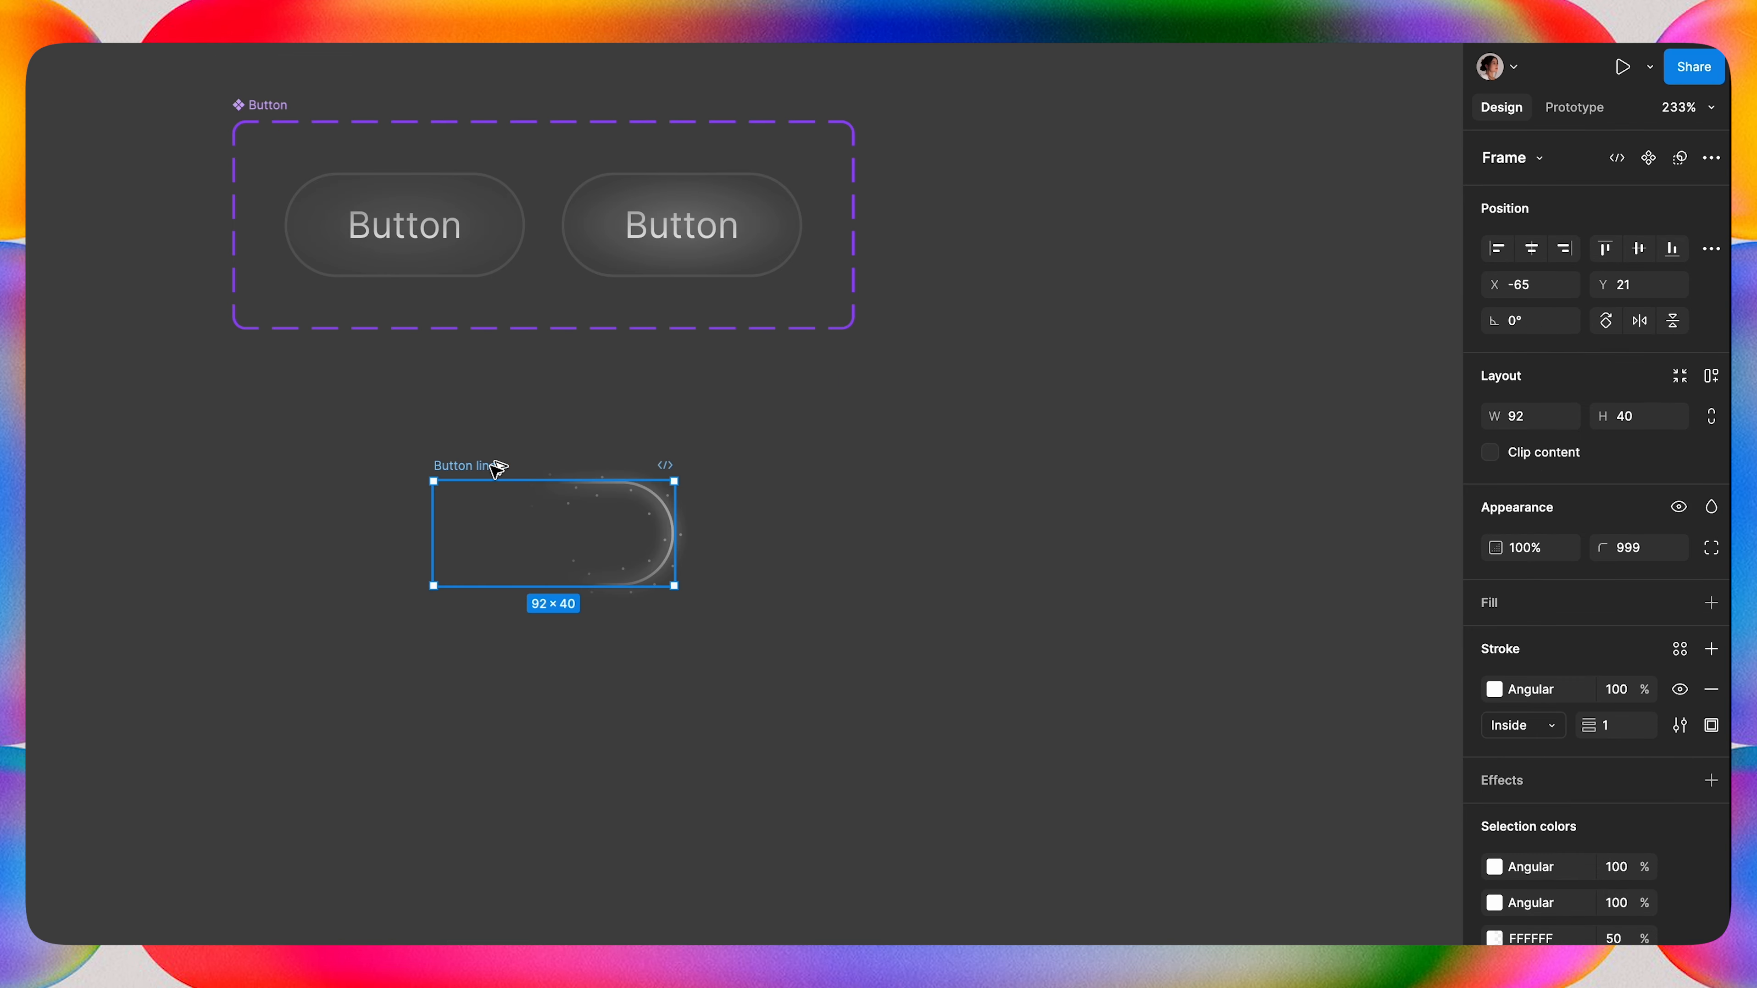
Turn the Button lines frame into a component with a second variant and place the set beside the Button component set.
{"action": "key", "text": "super+alt+k"}
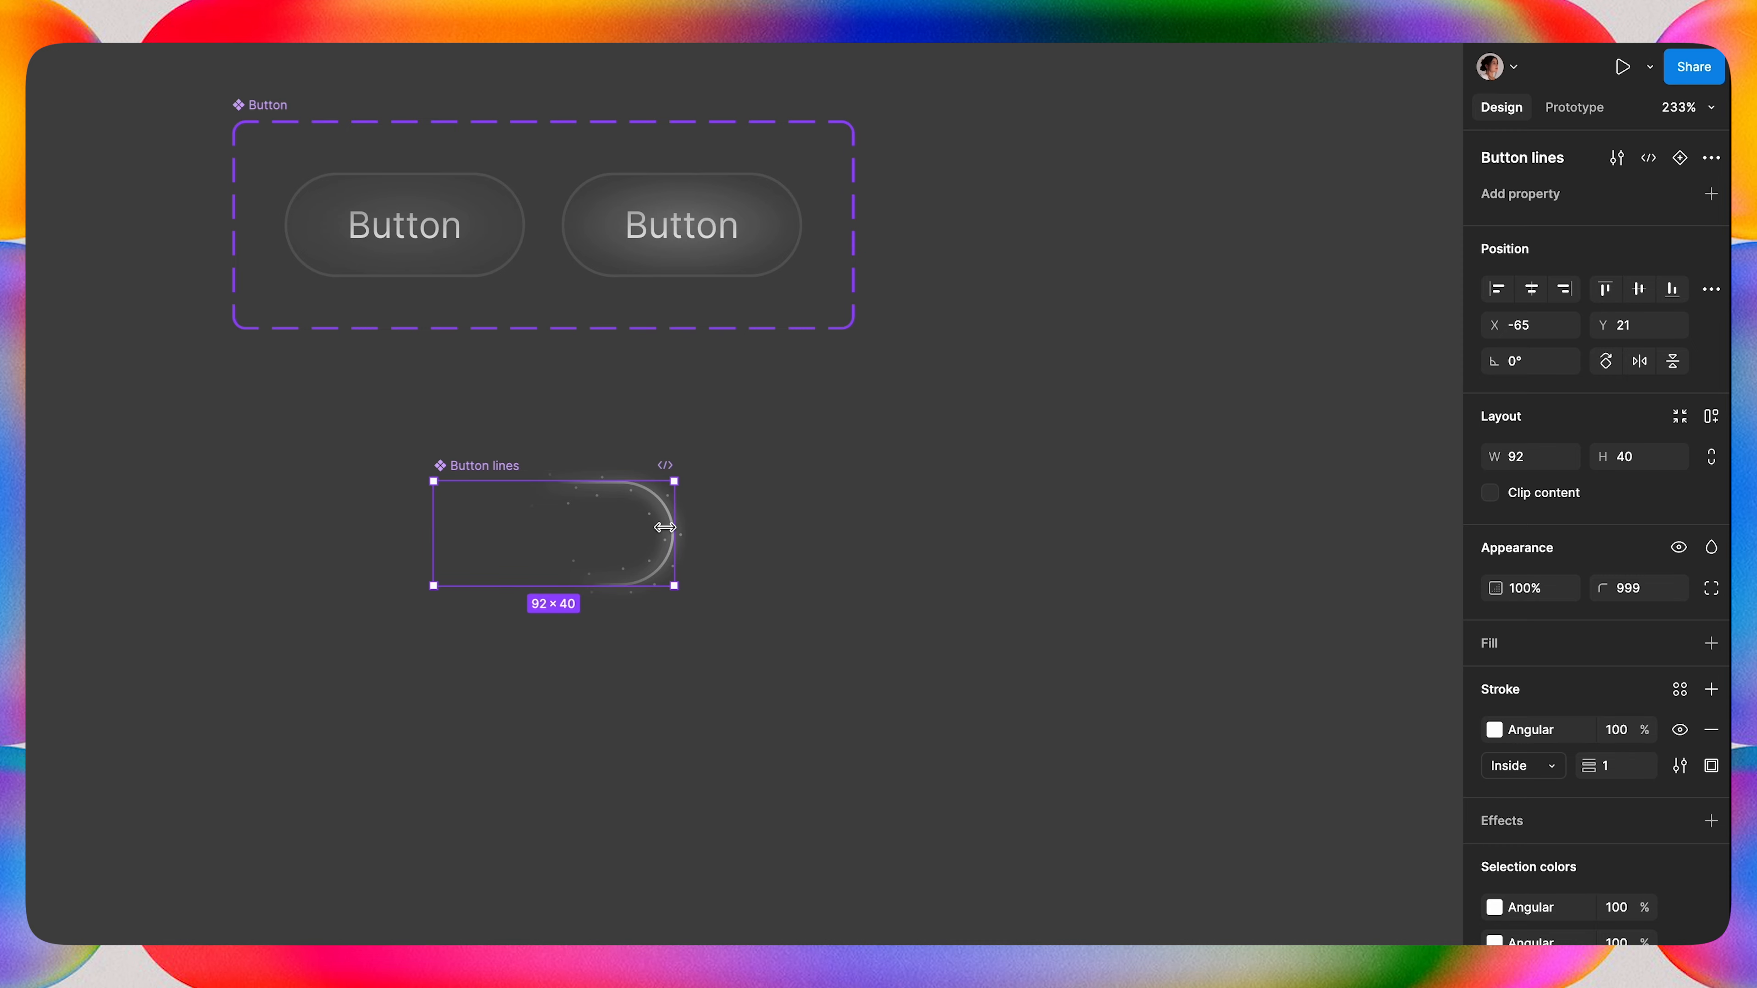
{"action": "left_click", "coordinate": [1681, 159]}
{"action": "left_click", "coordinate": [982, 563]}
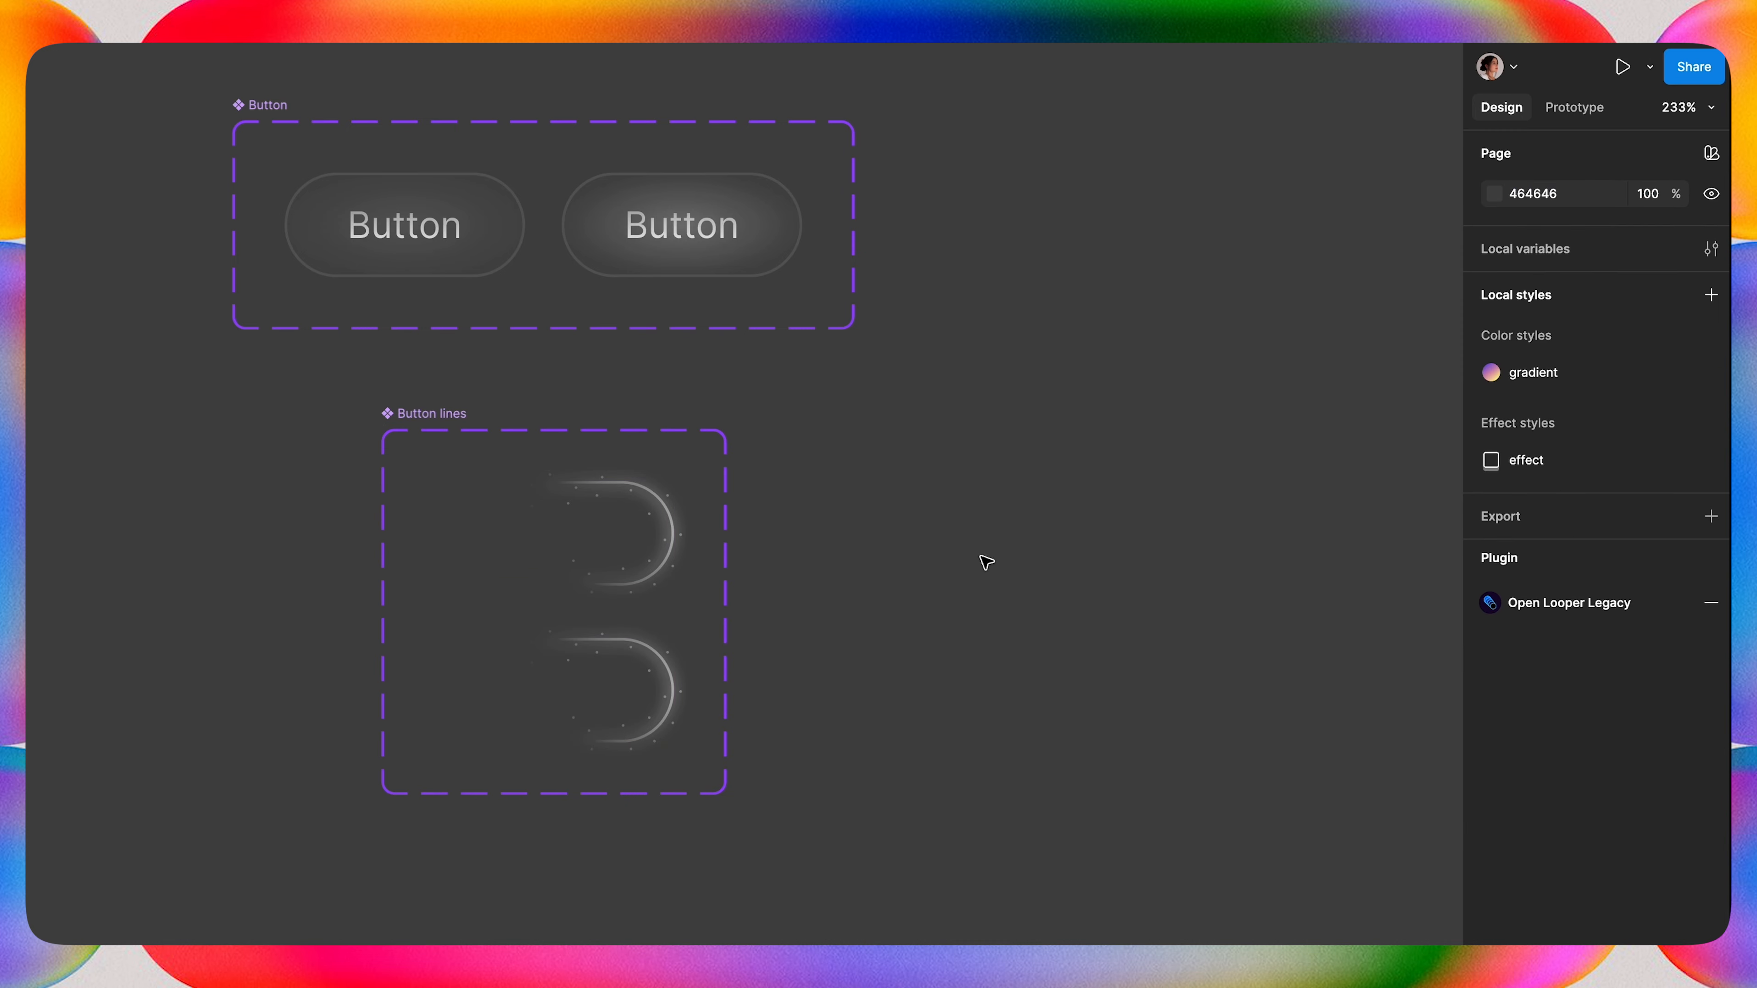
{"action": "left_click_drag", "start_coordinate": [415, 430], "coordinate": [951, 123]}
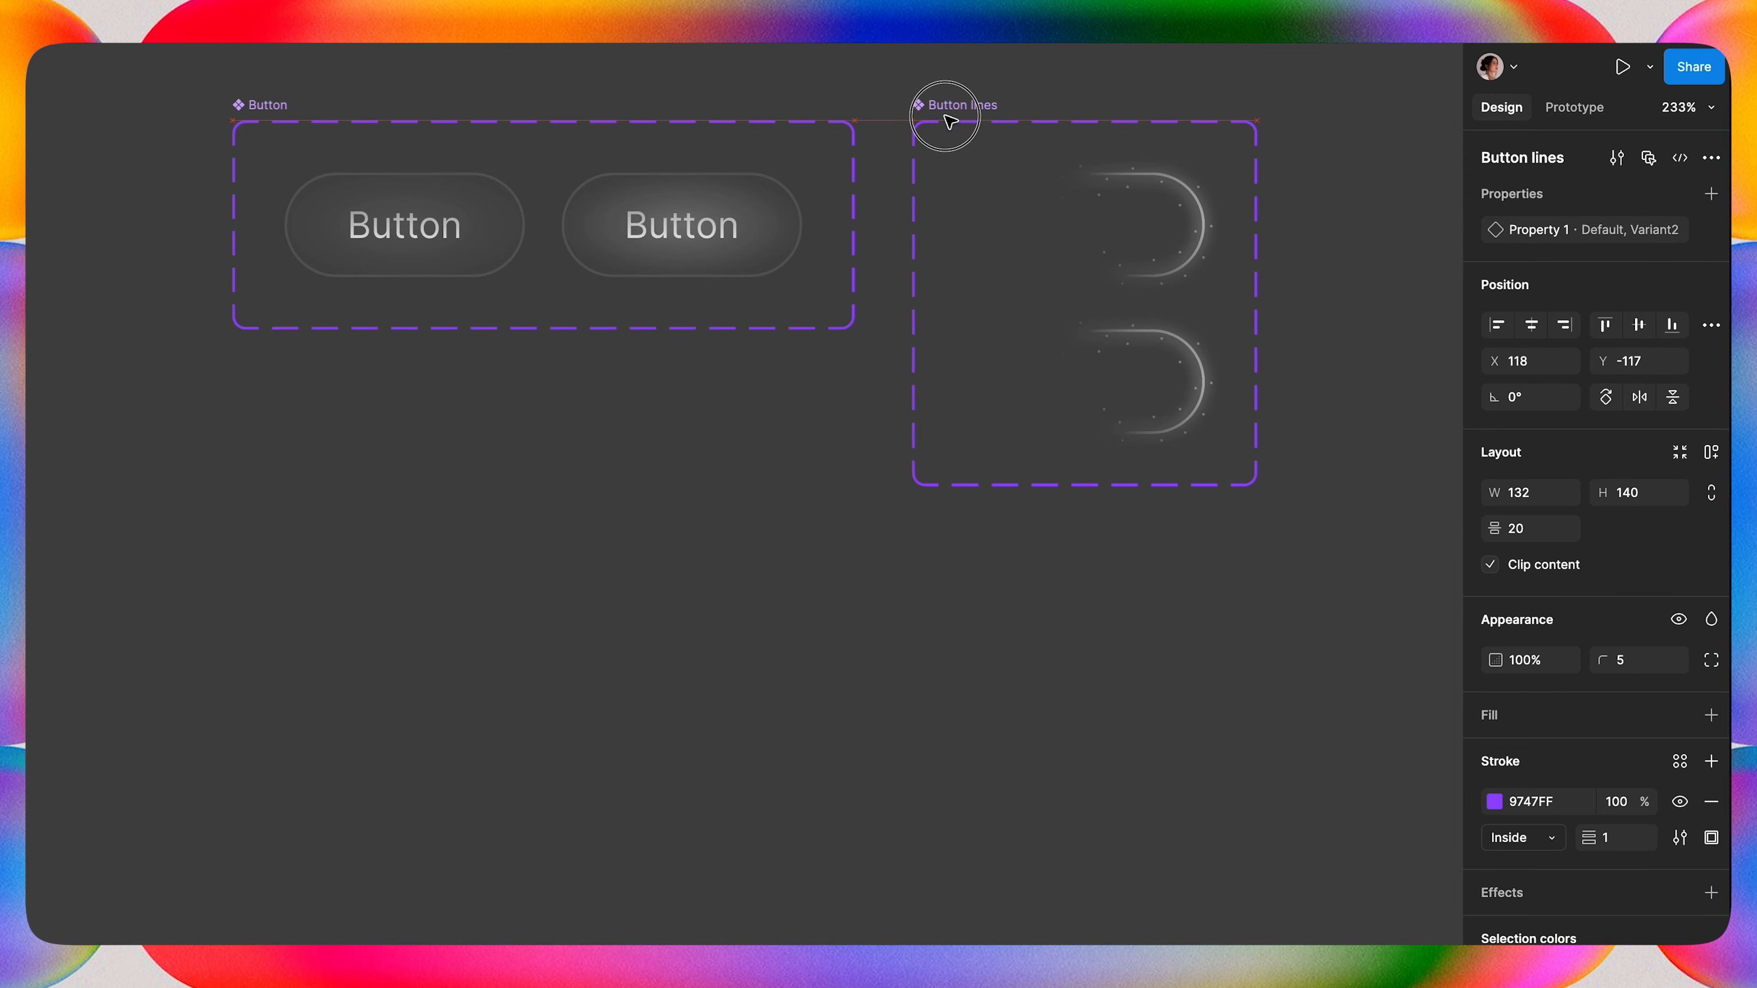
Rotate both angular stroke gradients on the second Button lines variant's Shine to point downward, and adjust their radii.
{"action": "scroll", "coordinate": [1076, 180], "scroll_direction": "up", "scroll_amount": 3}
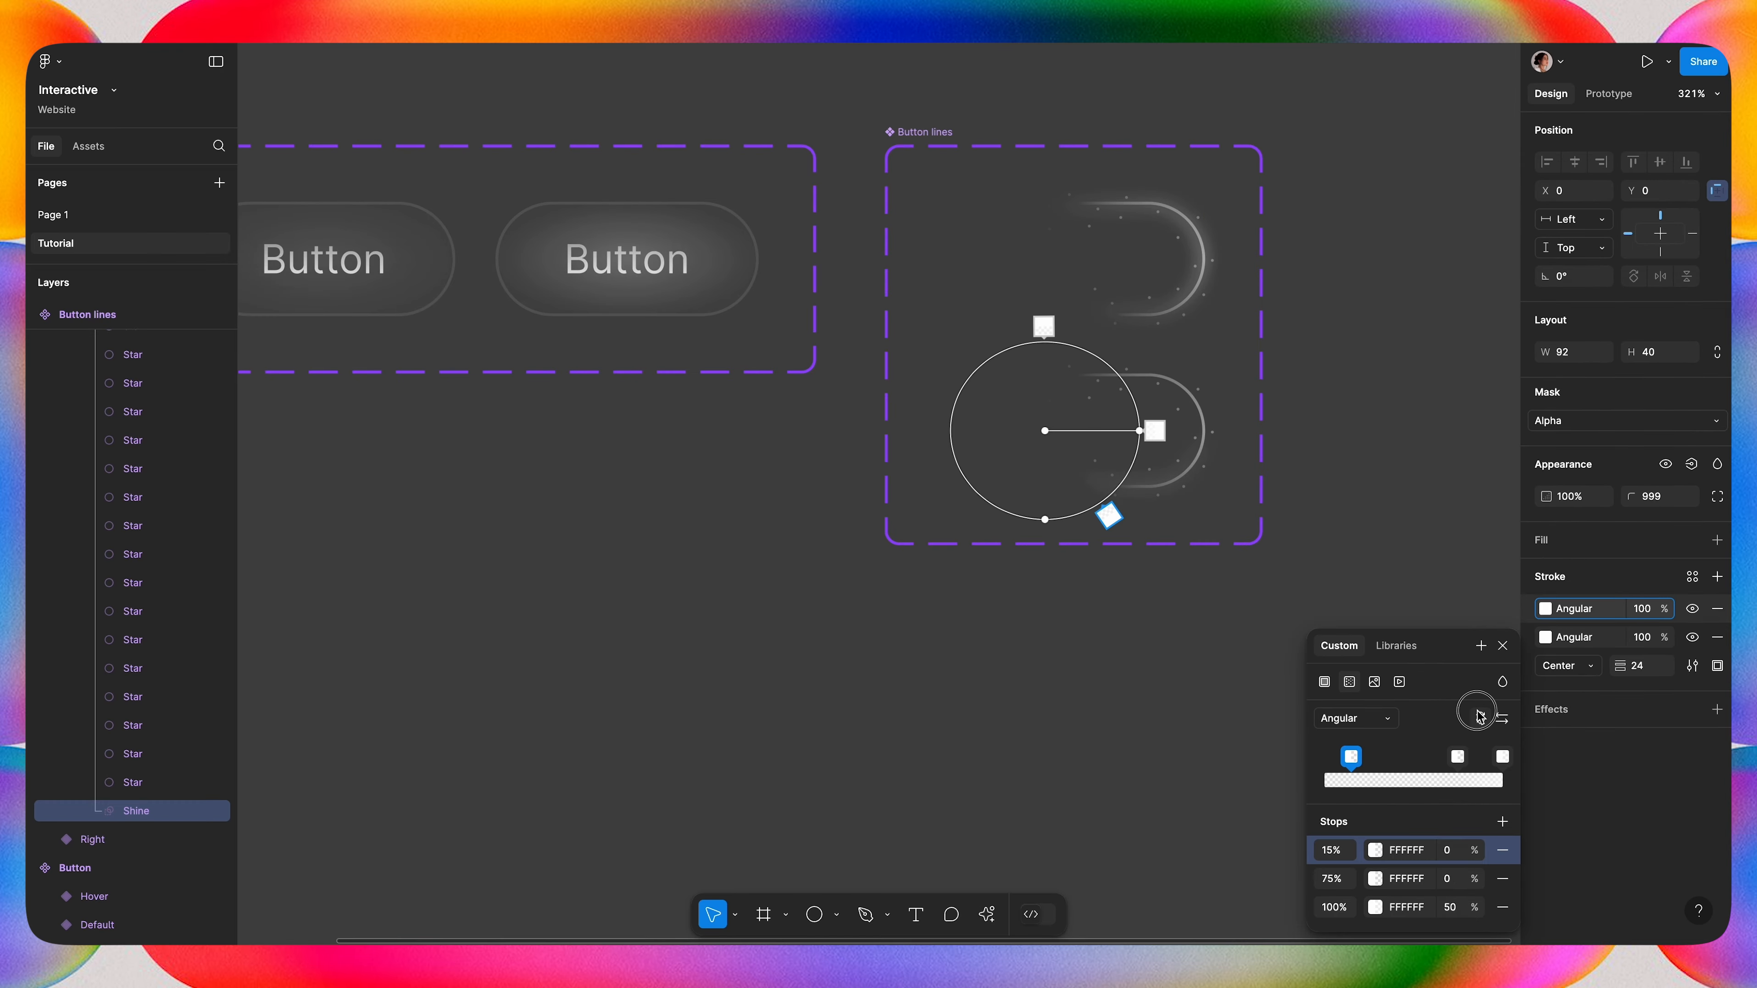
{"action": "left_click_drag", "start_coordinate": [1107, 516], "coordinate": [1161, 523]}
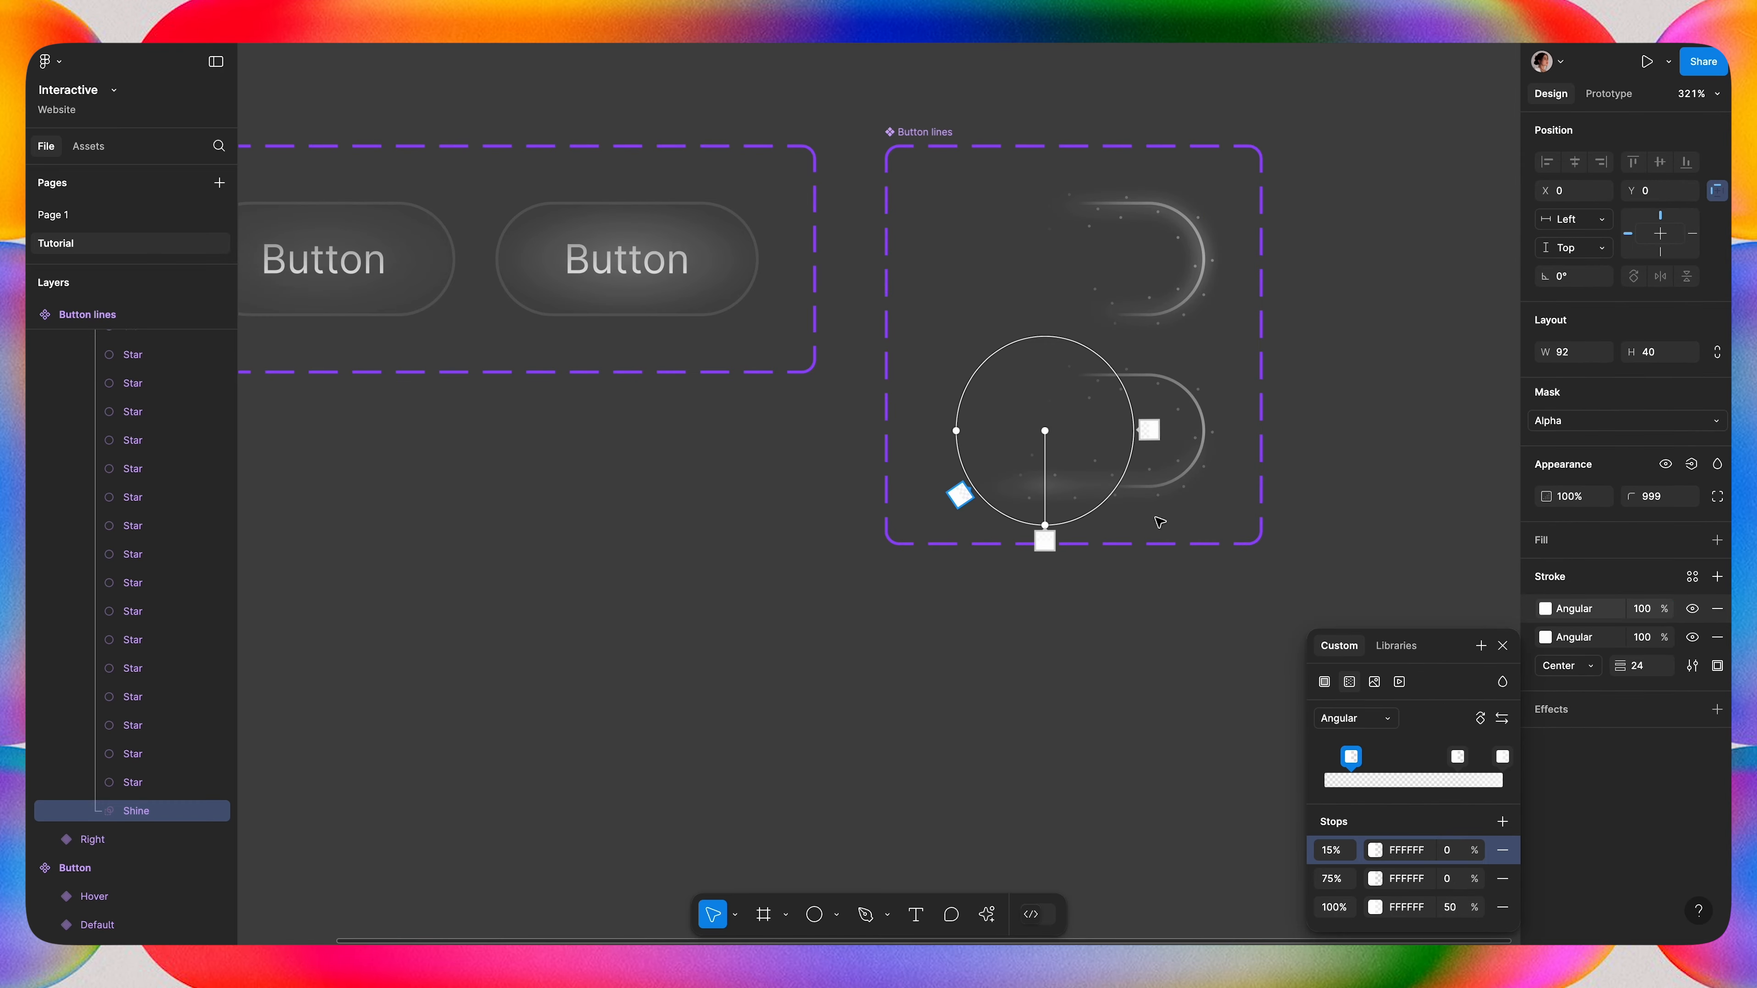
{"action": "left_click_drag", "start_coordinate": [968, 434], "coordinate": [865, 423]}
{"action": "left_click", "coordinate": [1545, 638]}
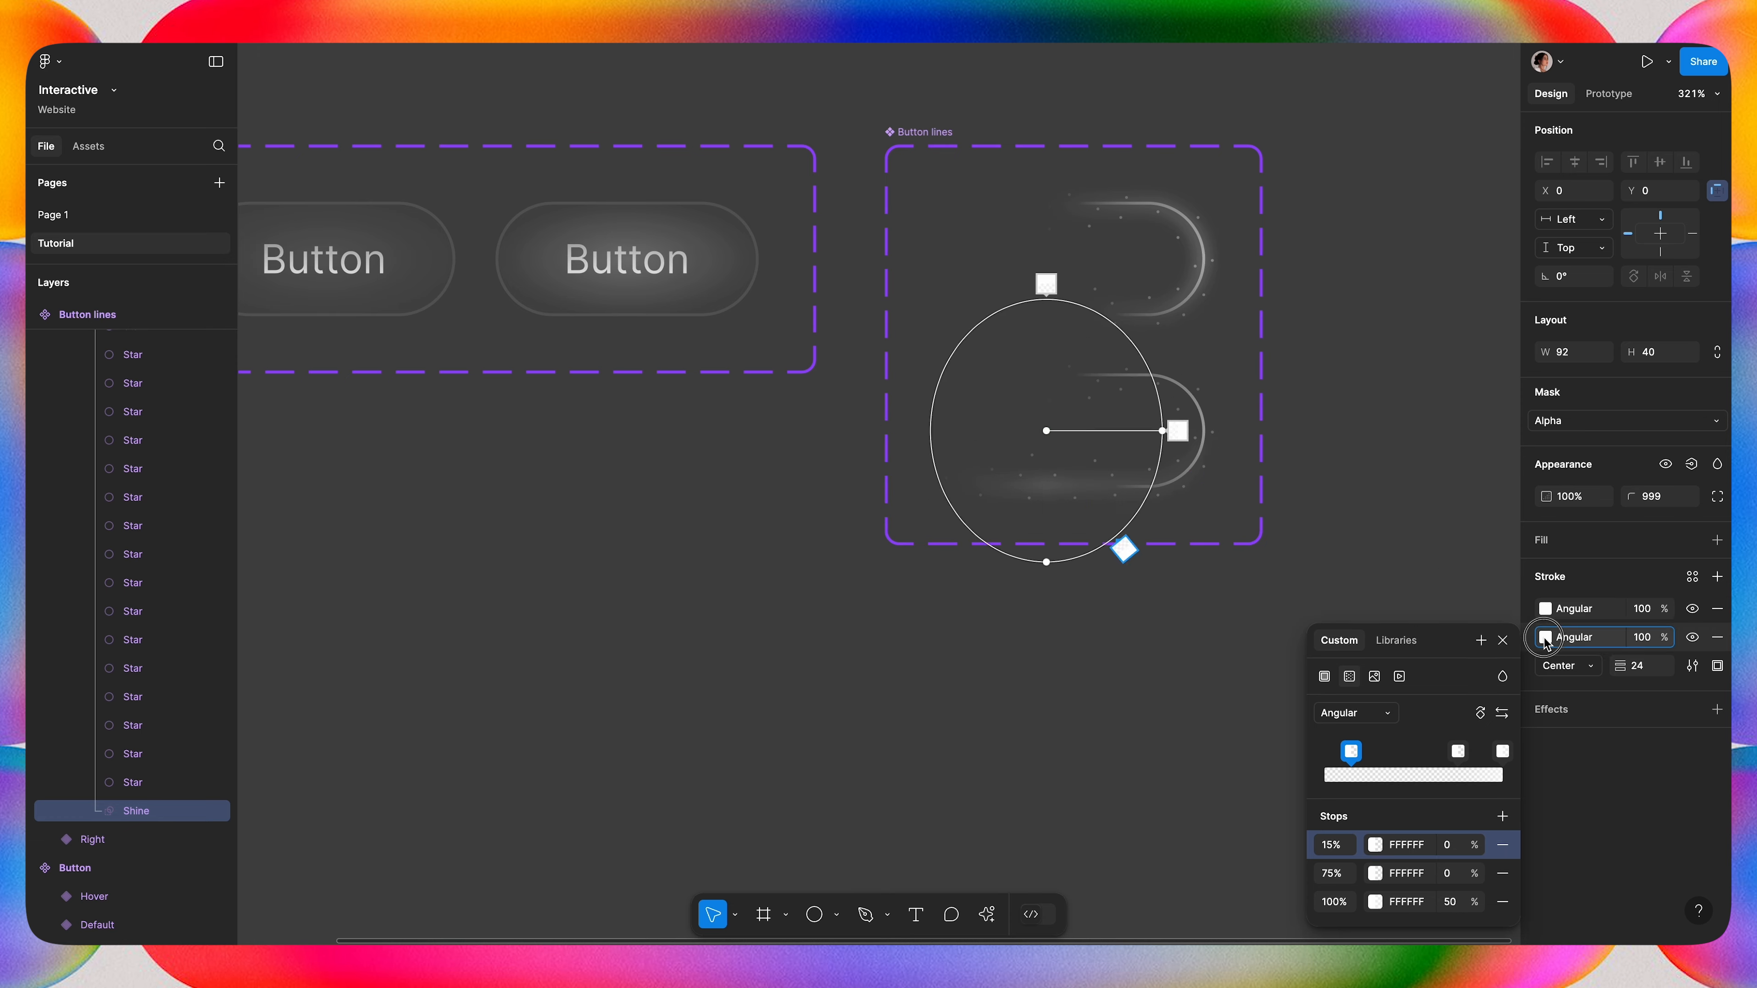
{"action": "left_click", "coordinate": [1479, 718]}
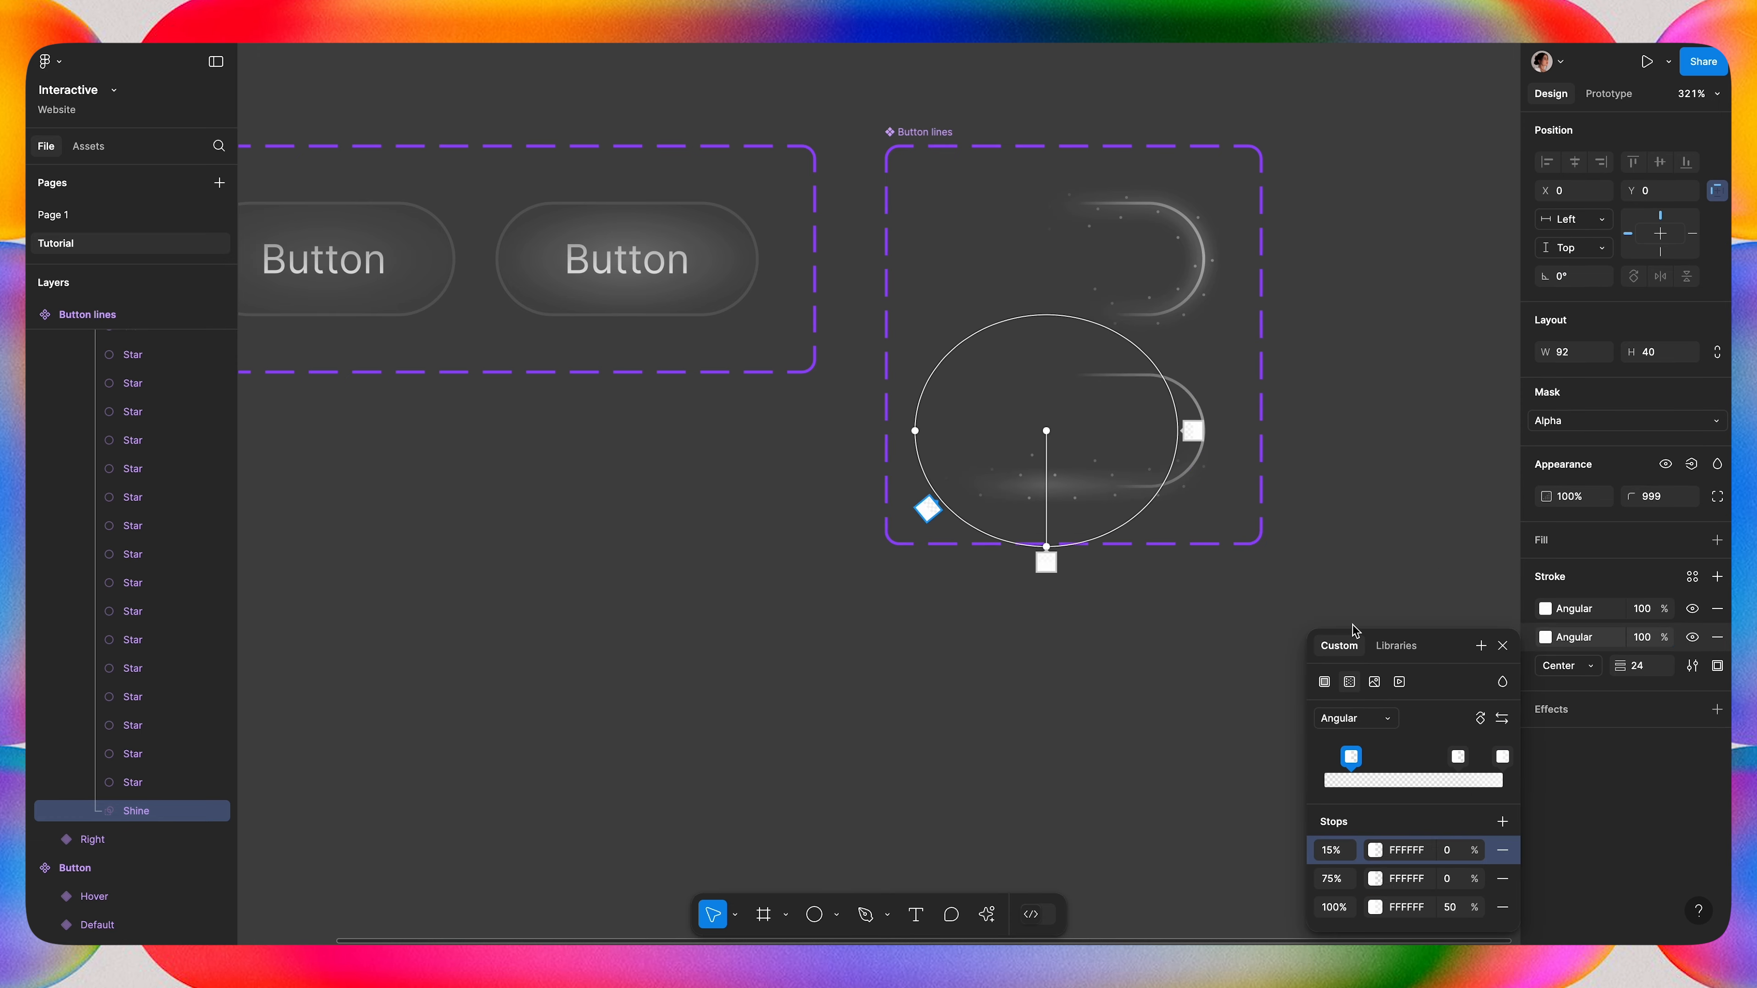
{"action": "left_click_drag", "start_coordinate": [913, 429], "coordinate": [846, 429]}
{"action": "left_click_drag", "start_coordinate": [1074, 728], "coordinate": [1075, 722]}
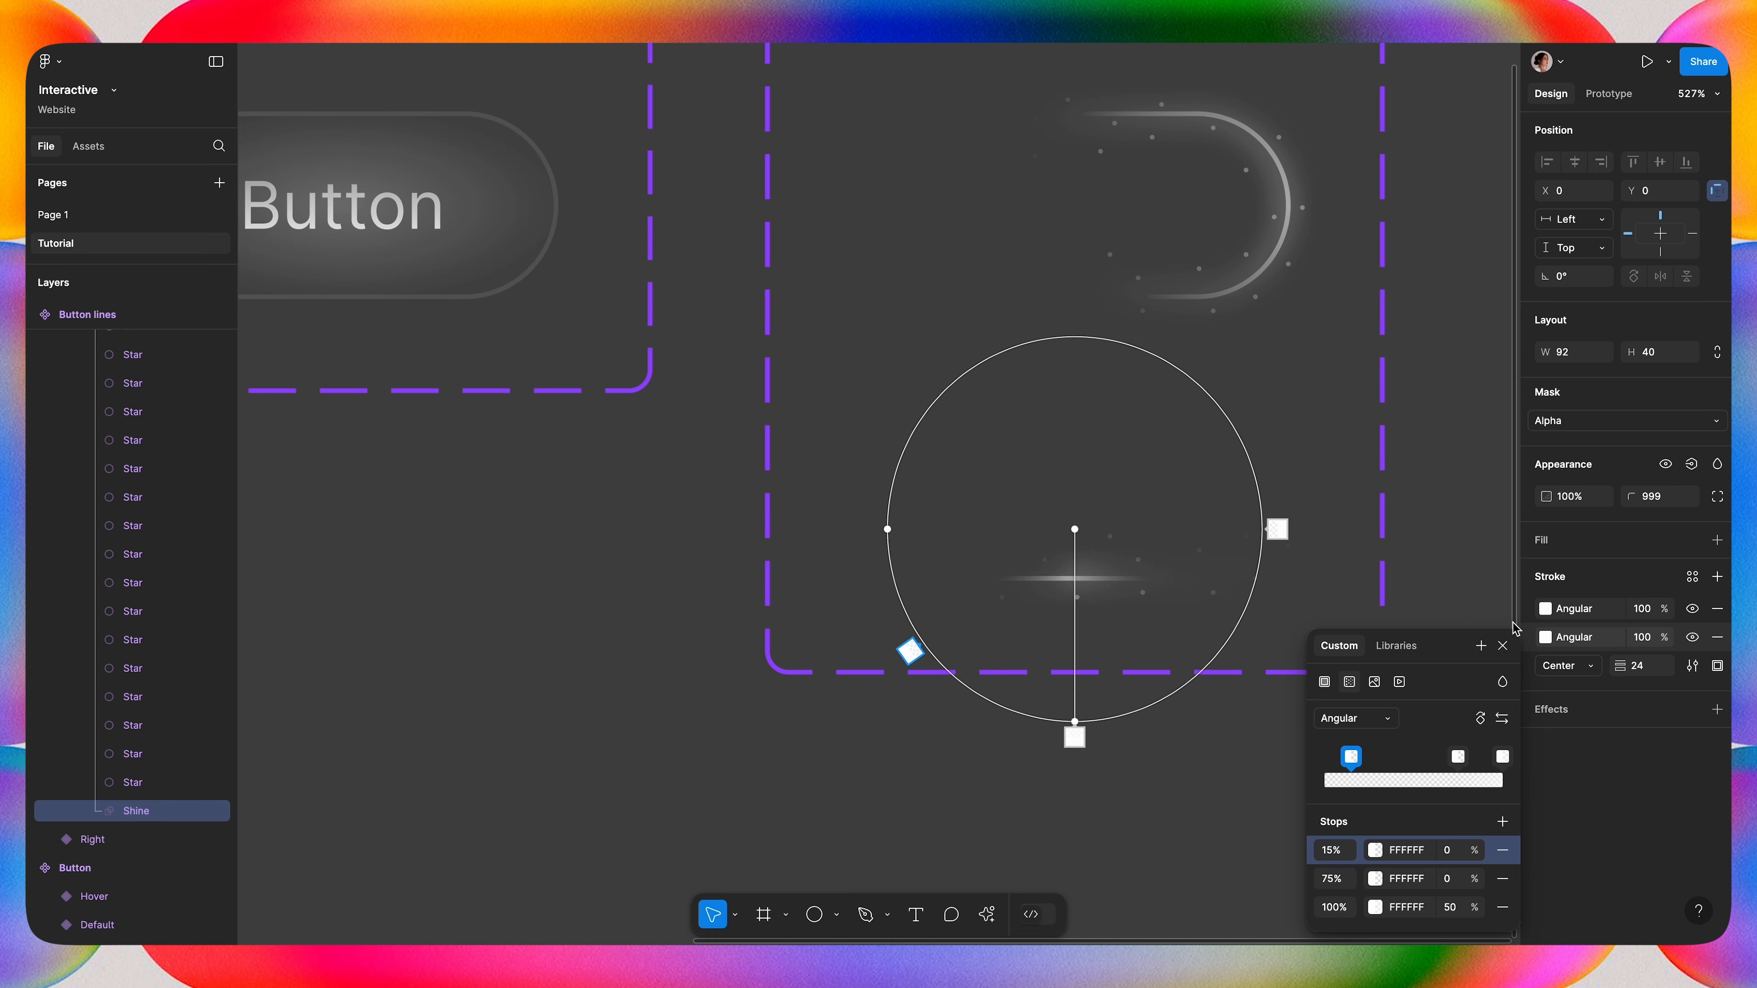
Move the first angular stroke gradient's centre toward the Shine's lower edge and adjust its downward radius.
{"action": "left_click", "coordinate": [1547, 609]}
{"action": "left_click", "coordinate": [1545, 652]}
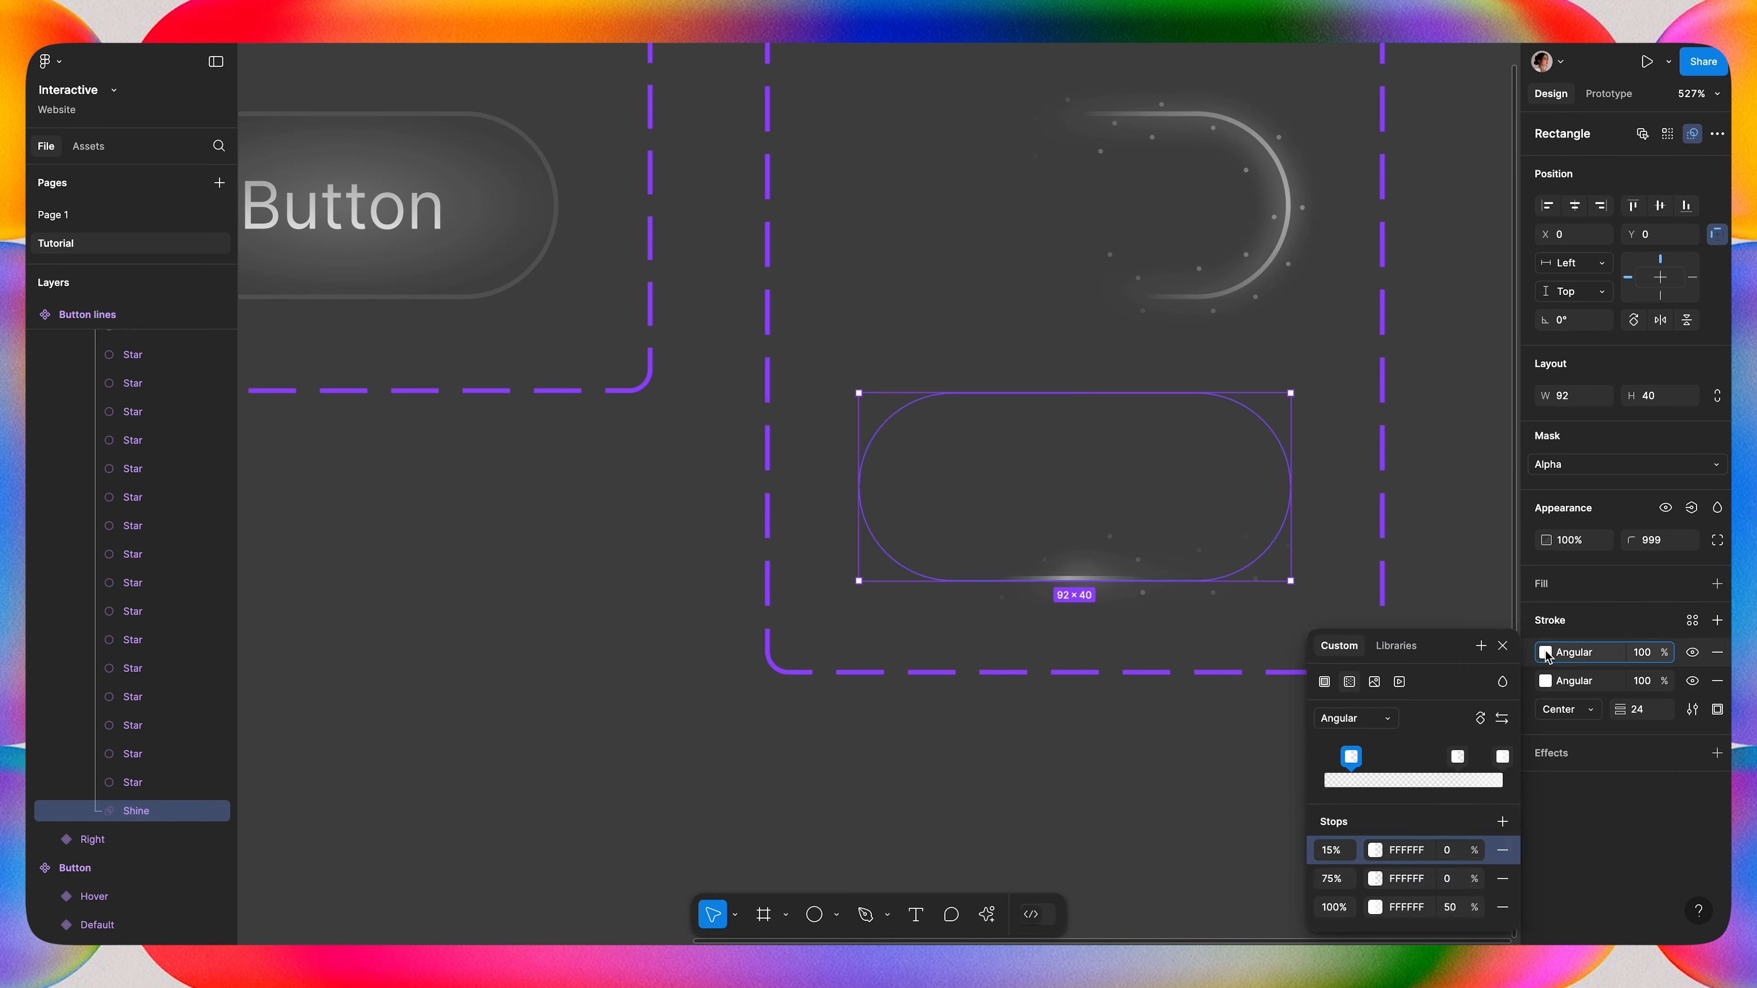
{"action": "left_click_drag", "start_coordinate": [1082, 515], "coordinate": [1074, 528]}
{"action": "left_click_drag", "start_coordinate": [1058, 680], "coordinate": [1074, 706]}
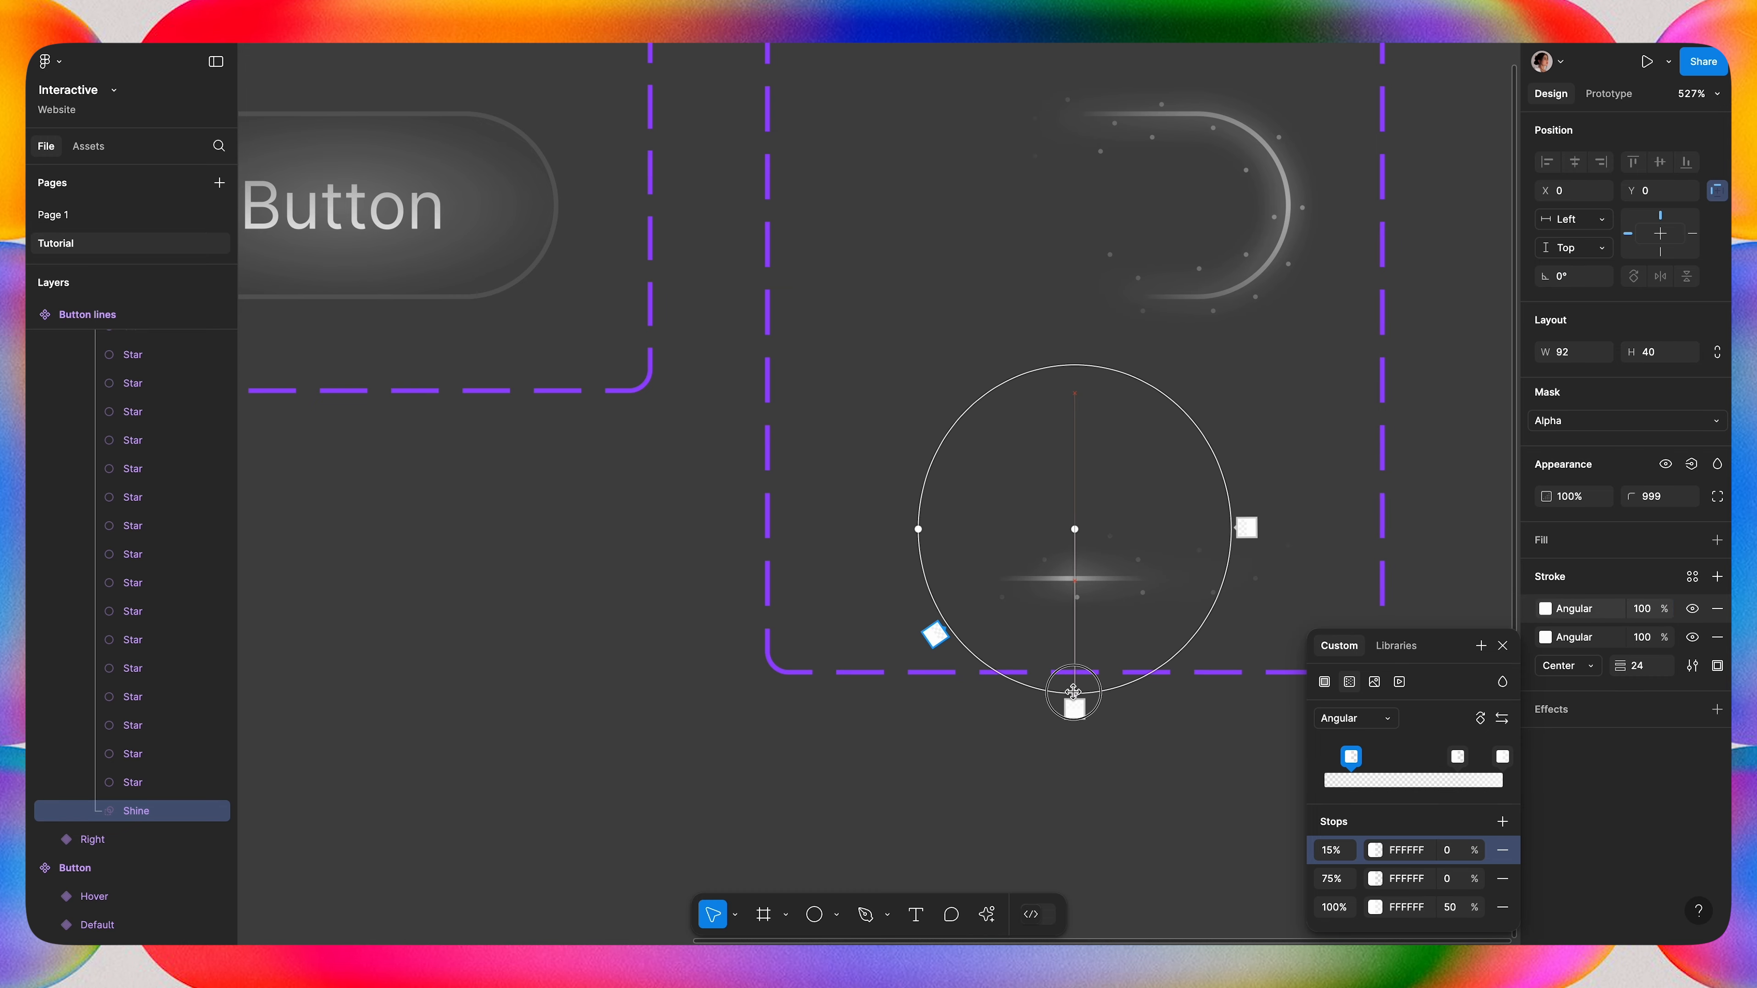
{"action": "left_click", "coordinate": [1134, 750]}
{"action": "scroll", "coordinate": [1141, 757], "scroll_direction": "down", "scroll_amount": 5}
{"action": "scroll", "coordinate": [1142, 759], "scroll_direction": "down", "scroll_amount": 2}
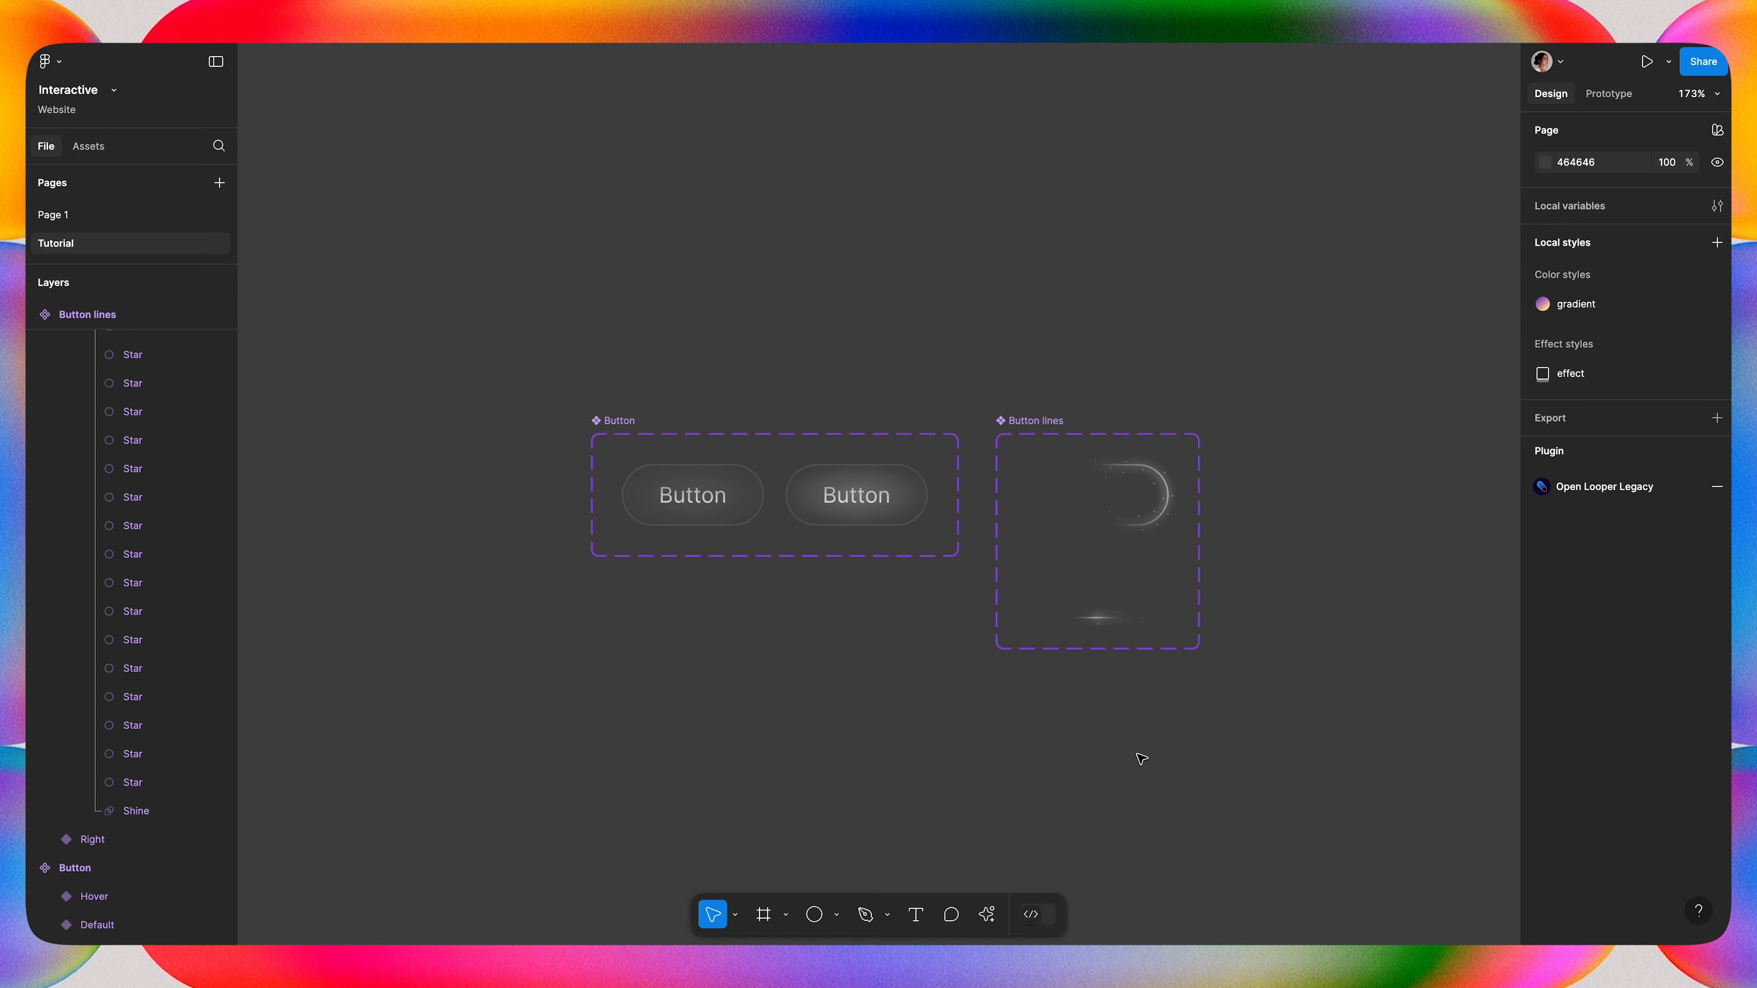
Extend the Button lines set's height to 282 and add a new variant based on Right, named Left.
{"action": "left_click", "coordinate": [1032, 419]}
{"action": "left_click_drag", "start_coordinate": [1197, 654], "coordinate": [1196, 867]}
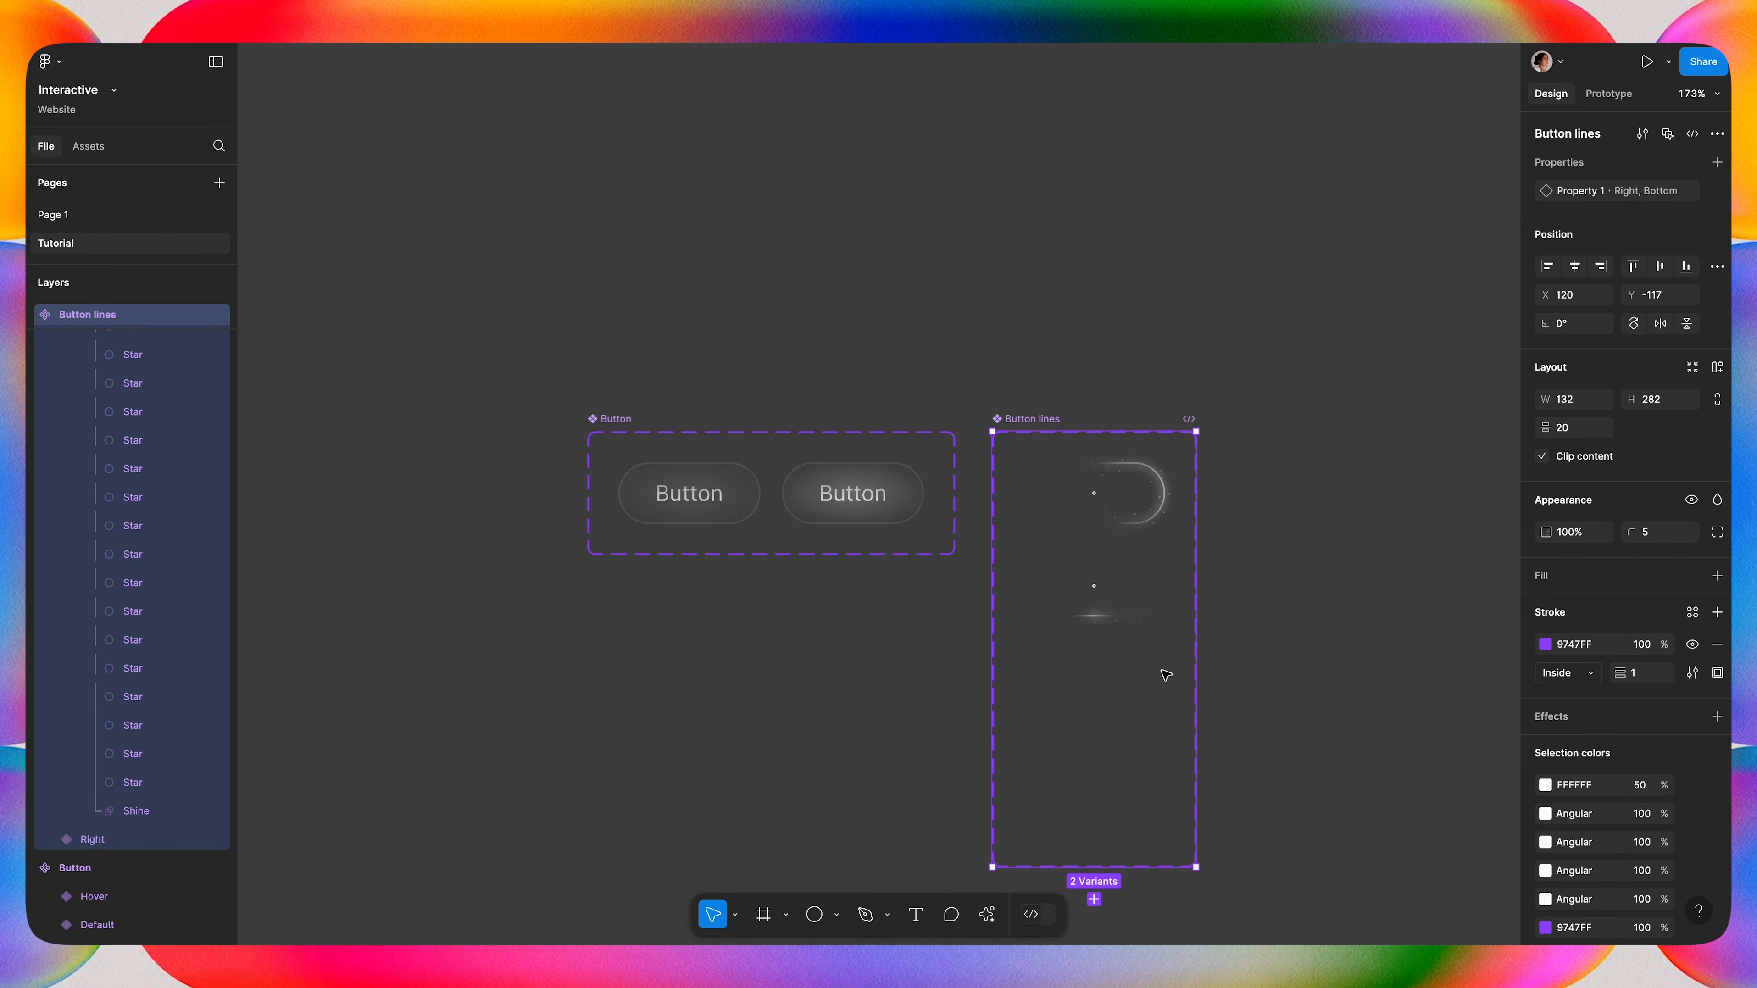
{"action": "left_click", "coordinate": [1138, 497]}
{"action": "left_click", "coordinate": [1095, 560]}
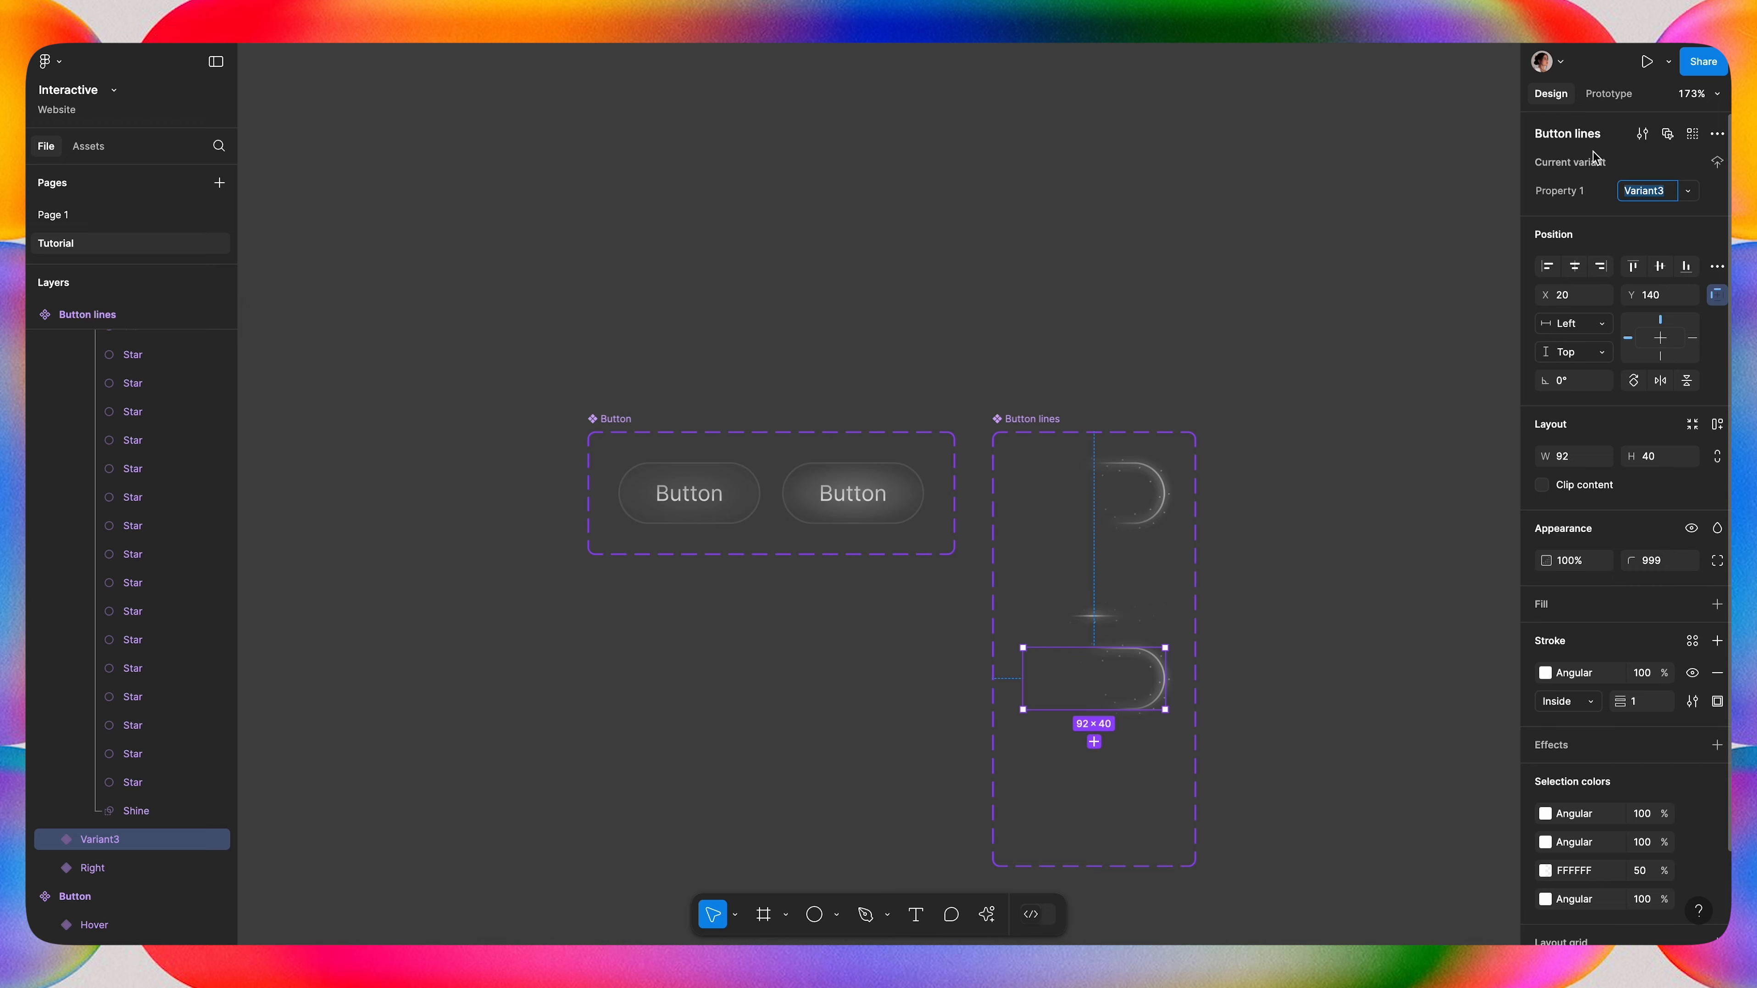
{"action": "type", "text": "Left"}
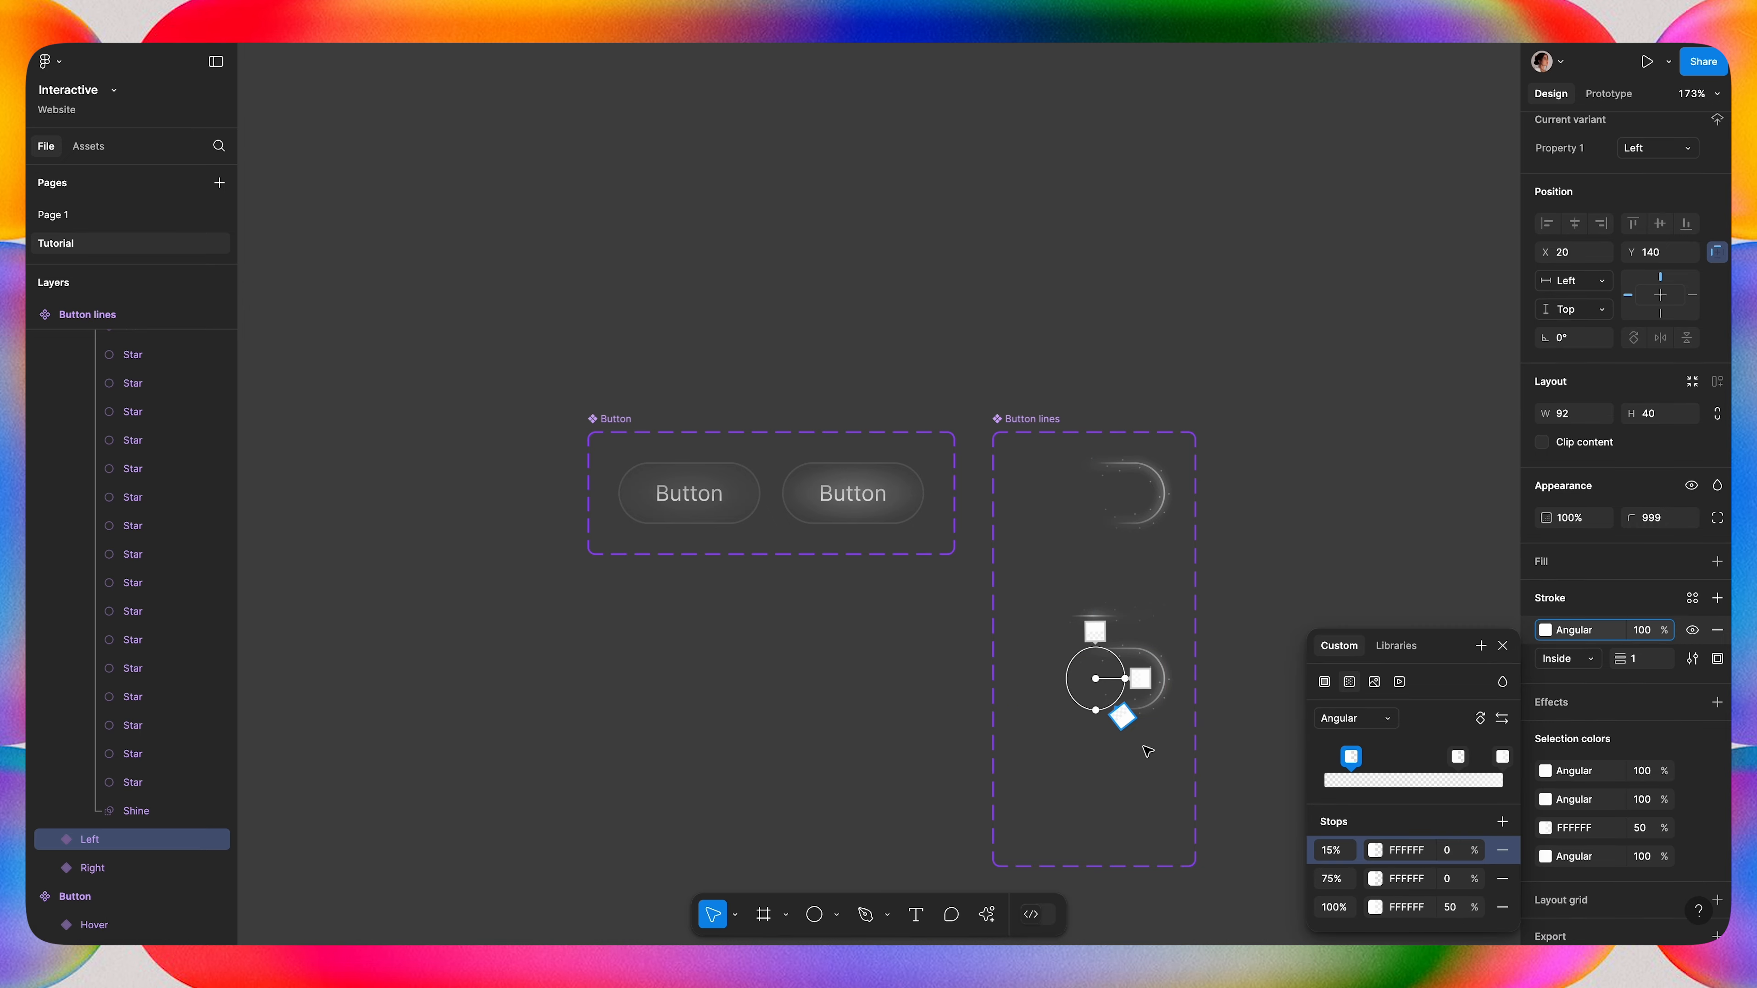
Rotate the angular stroke gradient of the Left variant.
{"action": "scroll", "coordinate": [1147, 751], "scroll_direction": "up", "scroll_amount": 5}
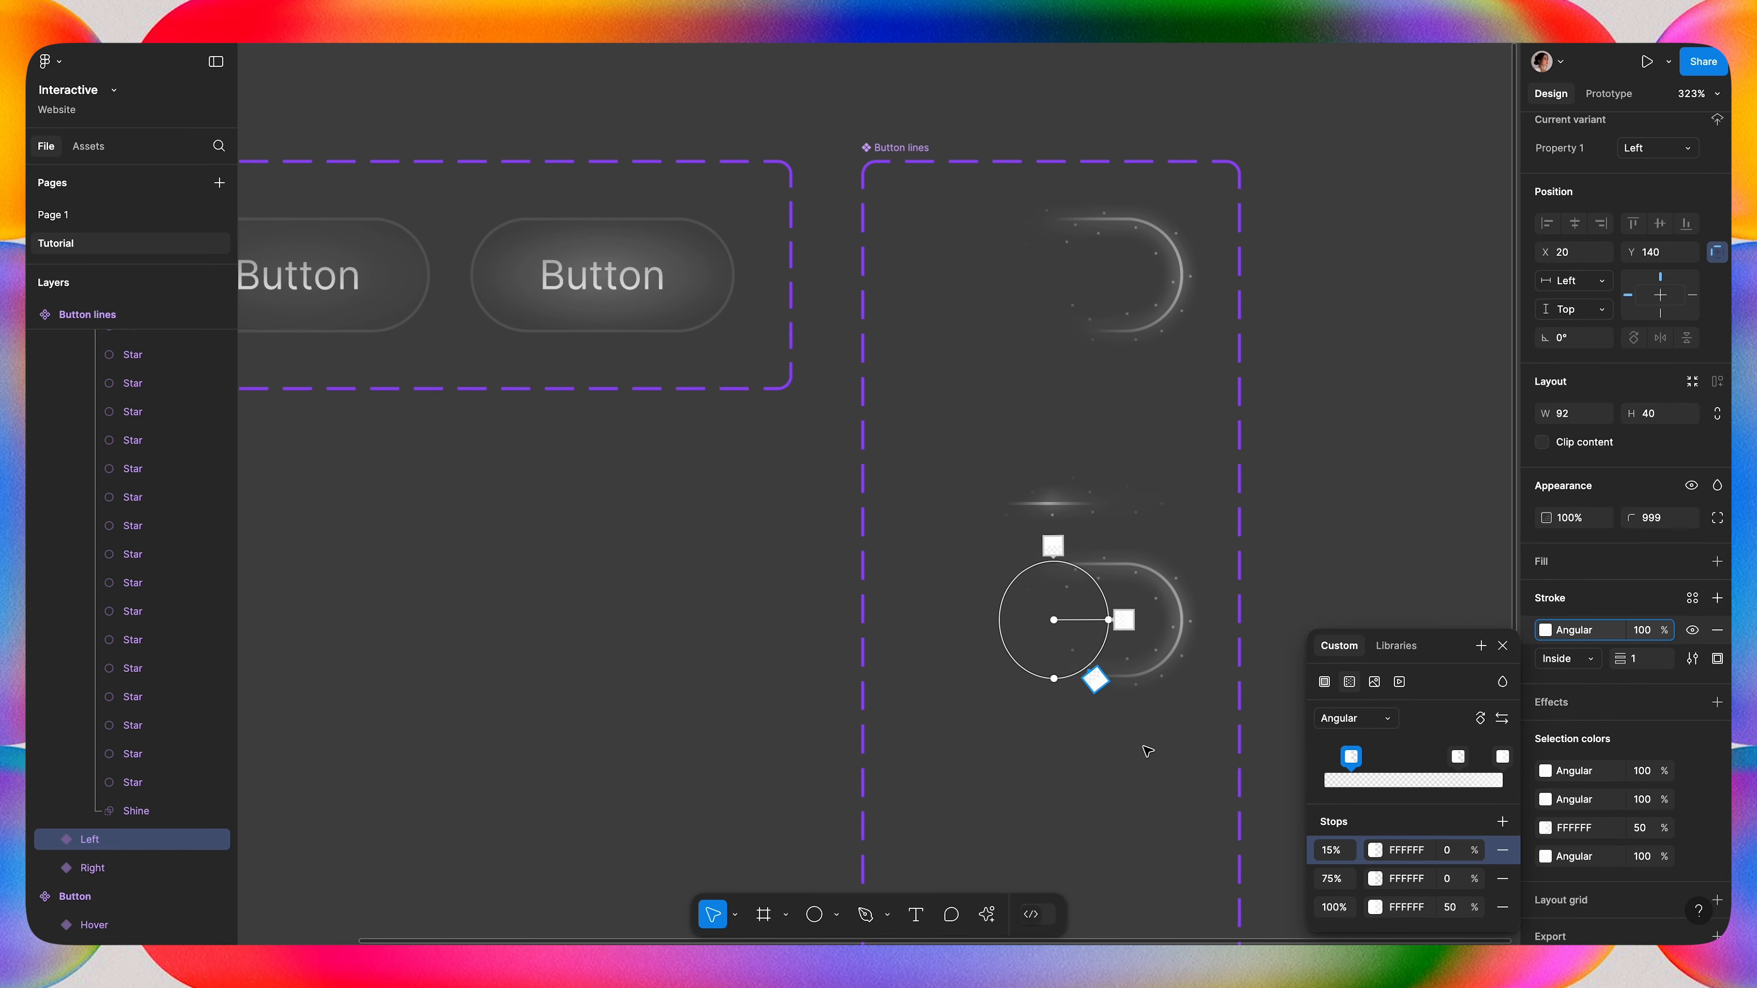
{"action": "left_click", "coordinate": [1481, 719]}
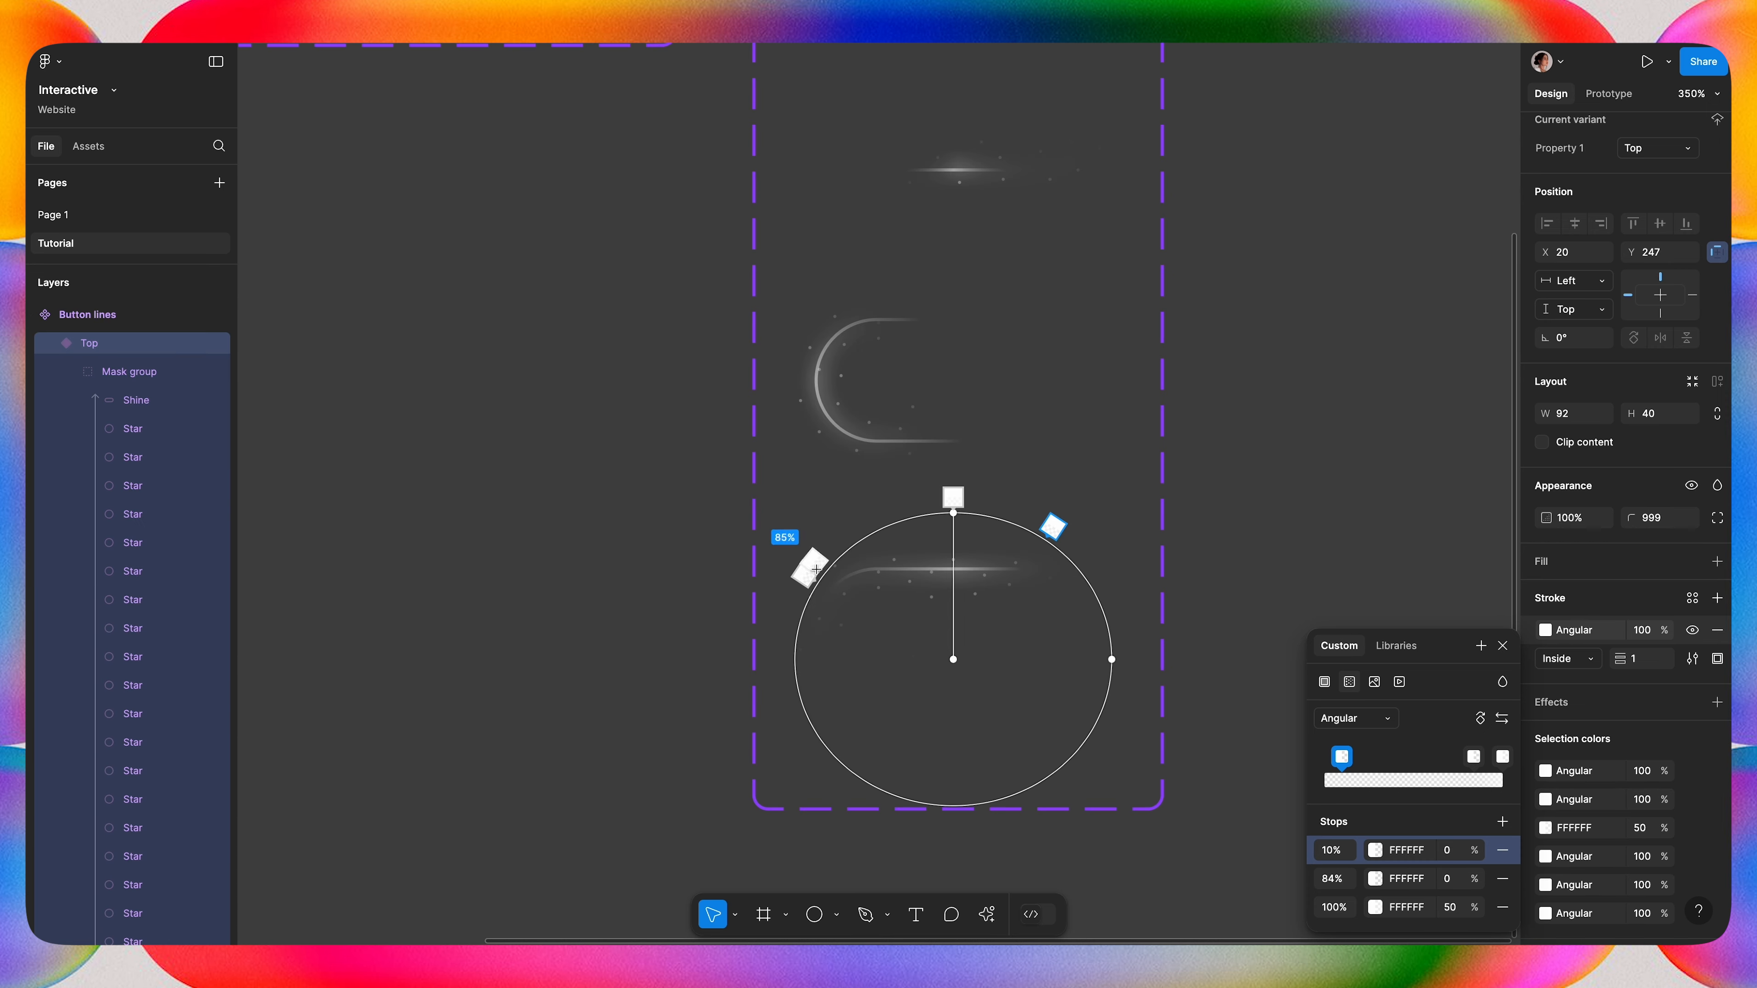
Move the transparent stop of the Top variant's angular stroke gradient to 90% and deselect the variant.
{"action": "left_click_drag", "start_coordinate": [803, 562], "coordinate": [856, 530]}
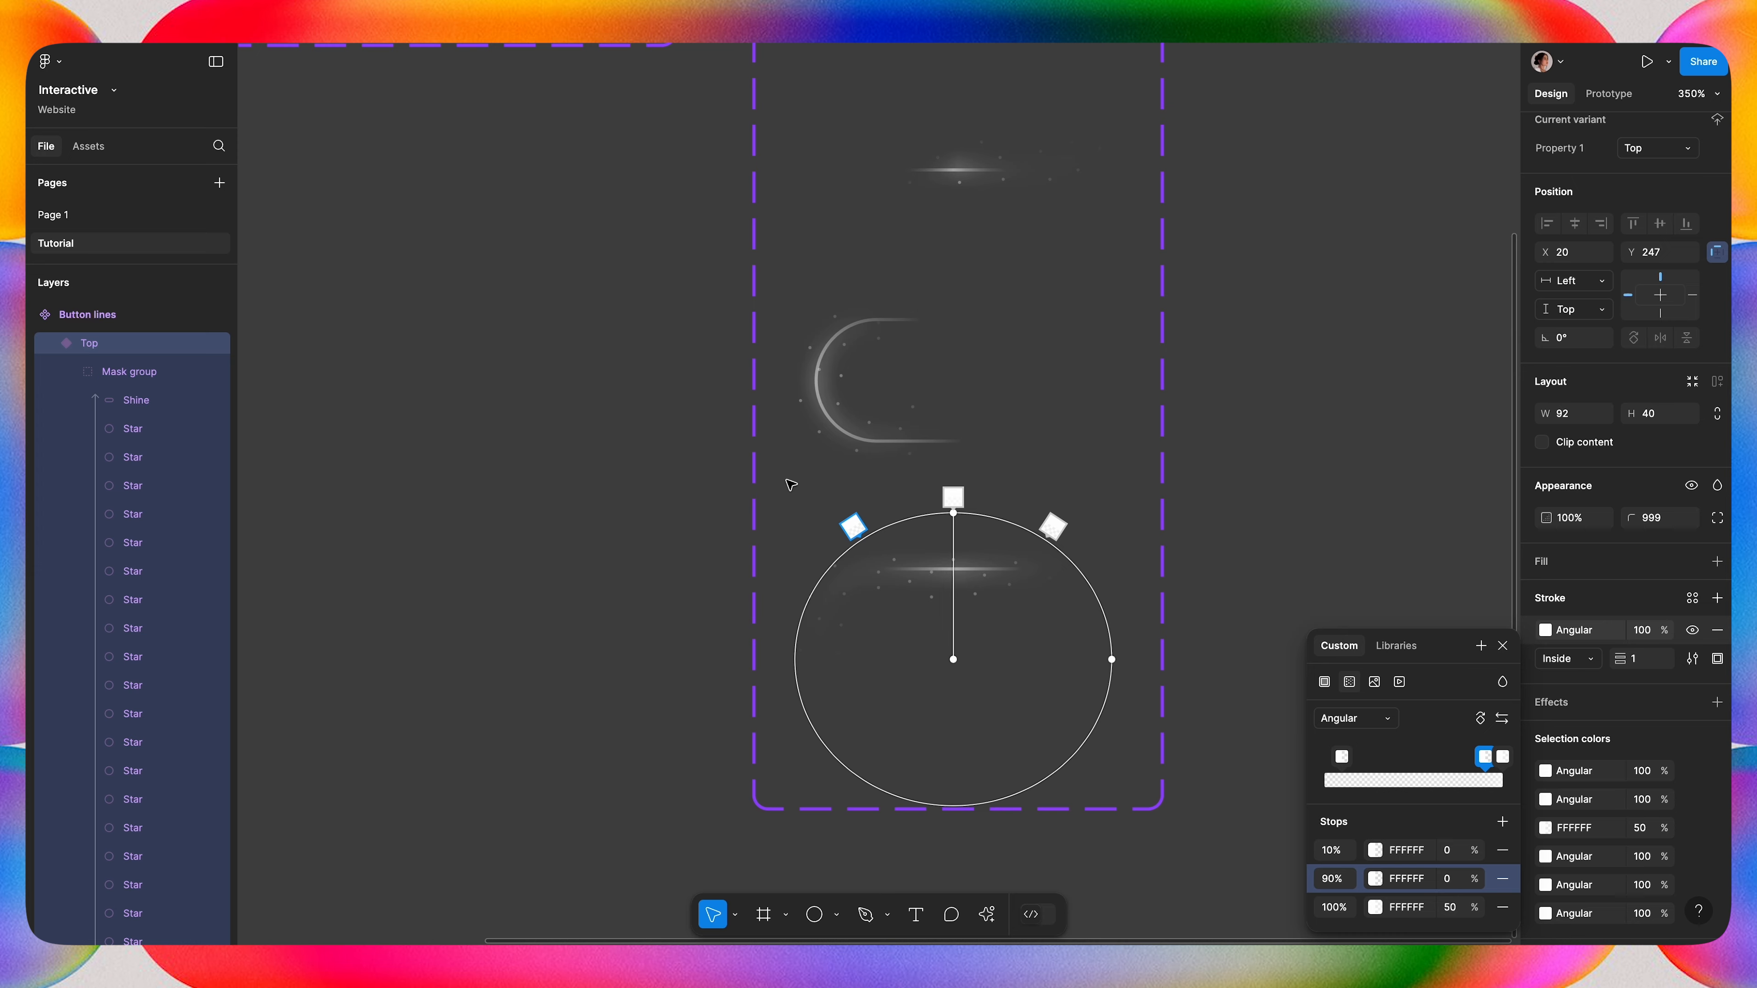
{"action": "key", "text": "Escape"}
{"action": "scroll", "coordinate": [791, 485], "scroll_direction": "down", "scroll_amount": 5}
{"action": "scroll", "coordinate": [791, 485], "scroll_direction": "down", "scroll_amount": 2}
{"action": "left_click", "coordinate": [722, 549]}
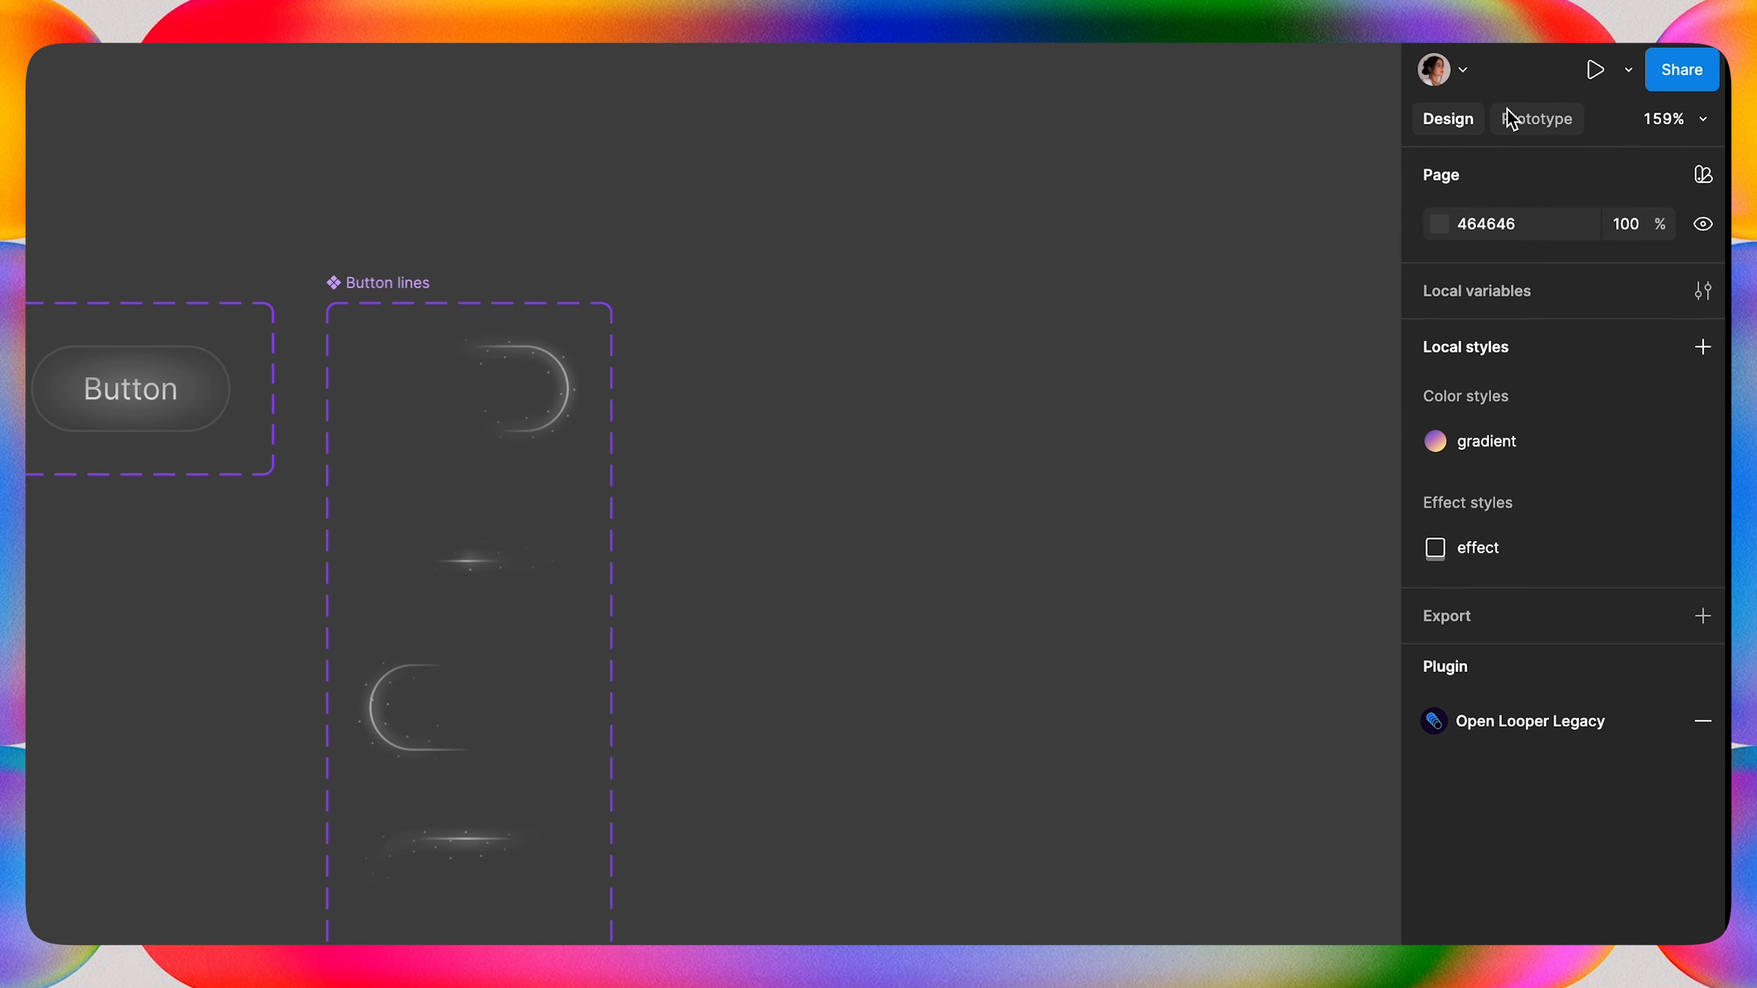
Create a prototype connection from the Right variant to the Bottom variant of Button lines.
{"action": "left_click", "coordinate": [1510, 119]}
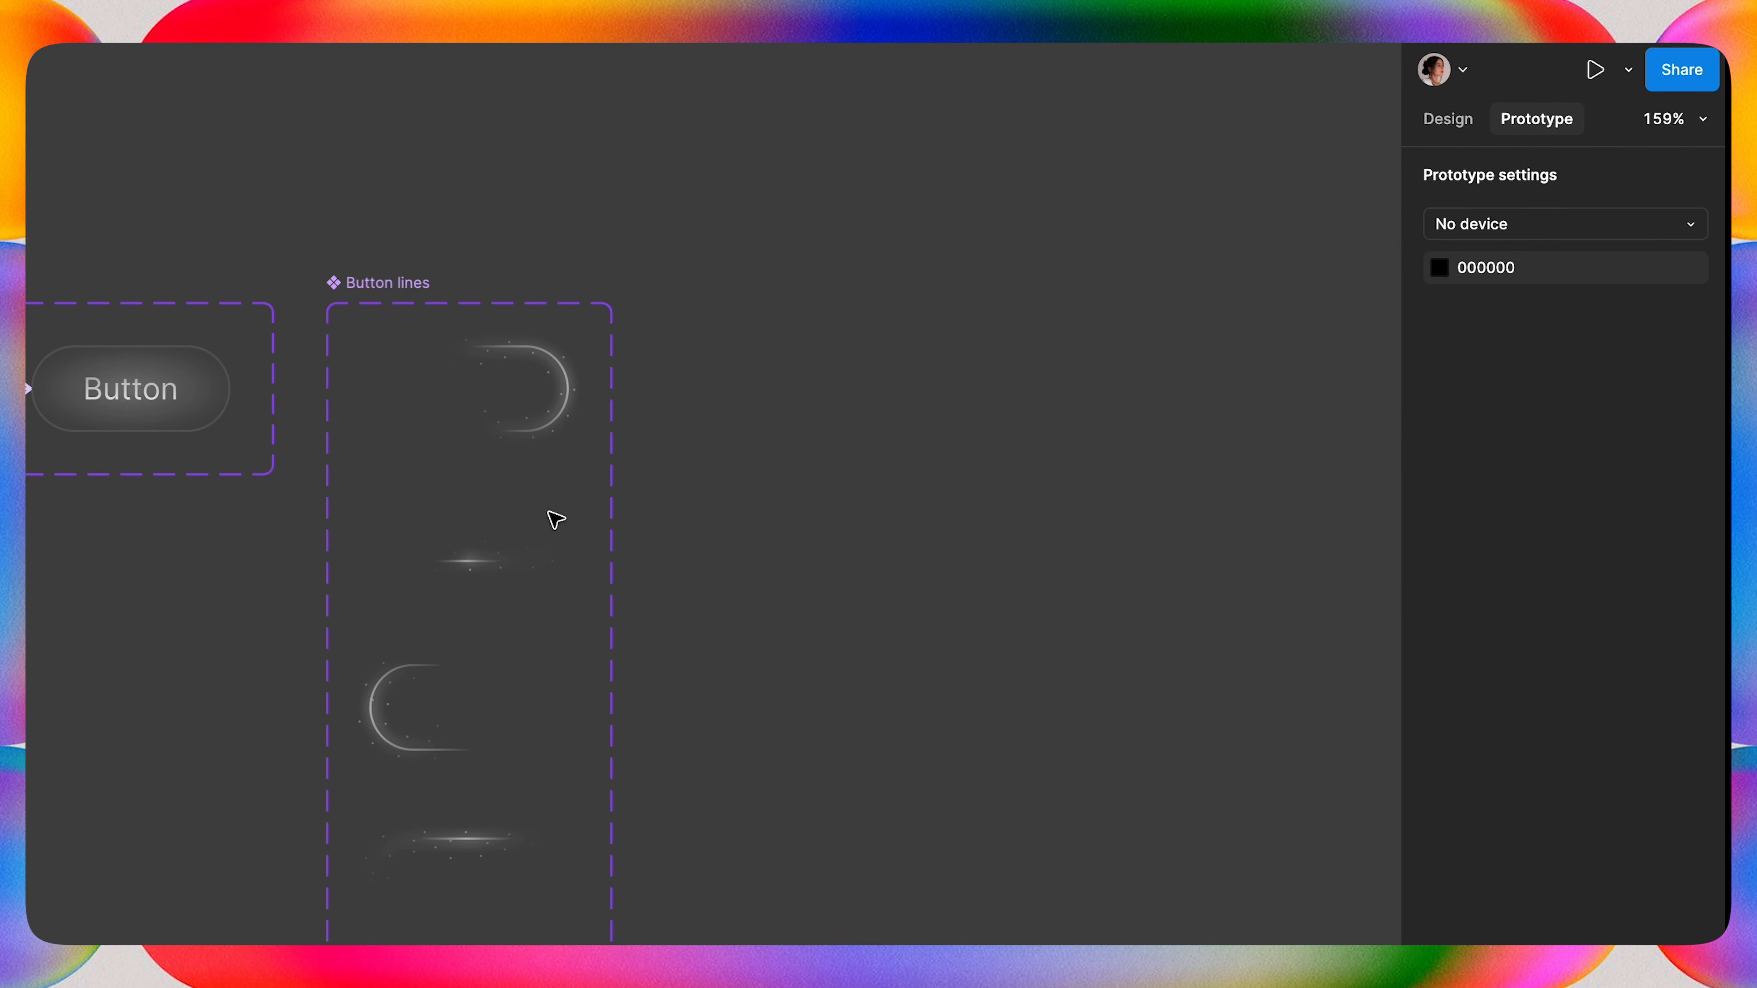
{"action": "left_click", "coordinate": [568, 403]}
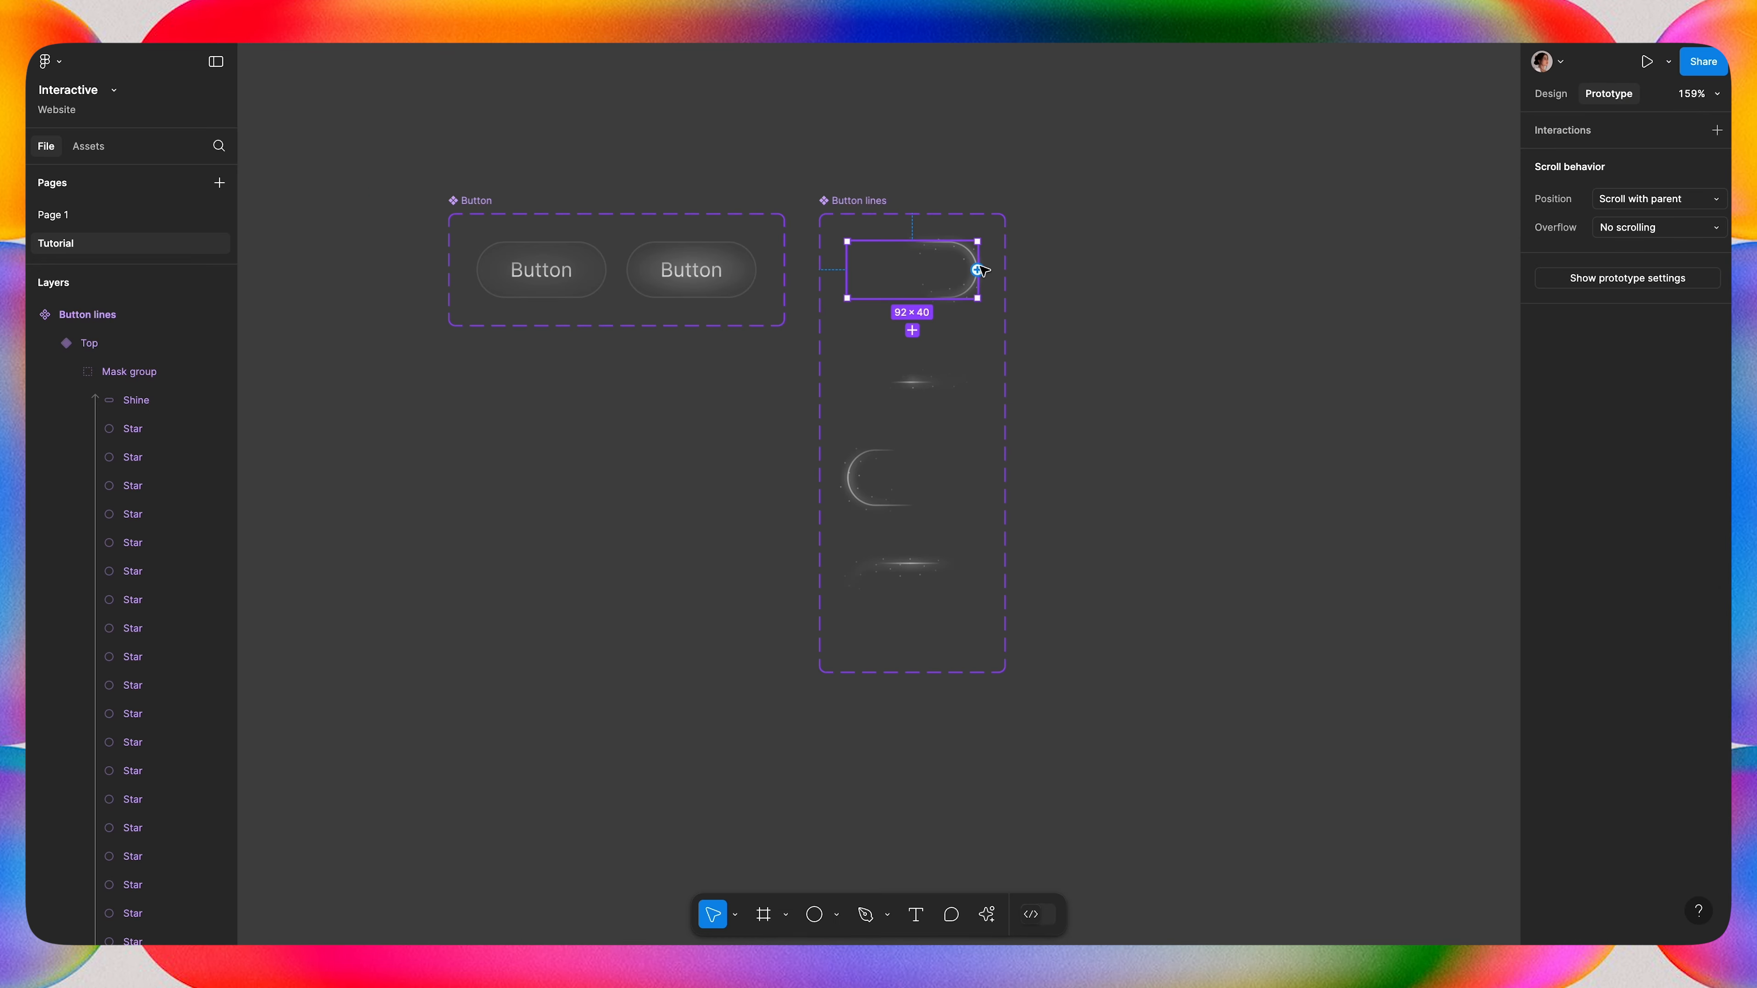
{"action": "left_click_drag", "start_coordinate": [978, 270], "coordinate": [962, 414]}
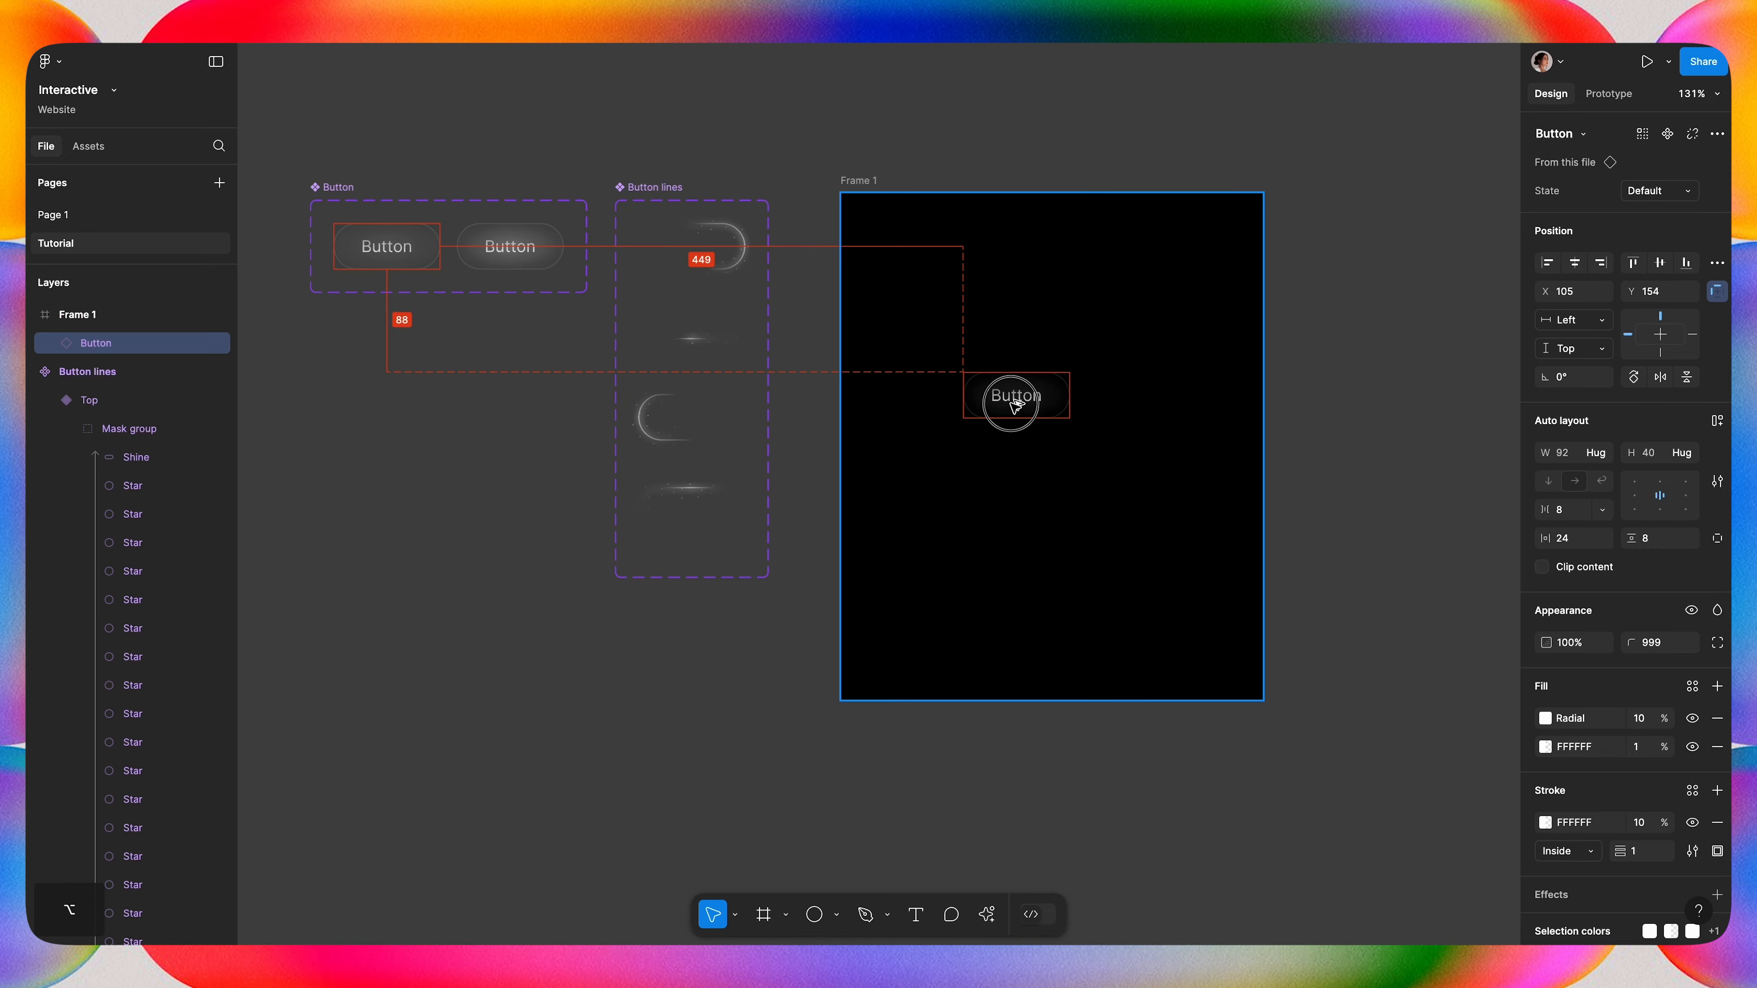
Centre the Button instance horizontally in Frame 1 and place an instance of the Right line variant over it.
{"action": "left_click_drag", "start_coordinate": [1012, 400], "coordinate": [1049, 398]}
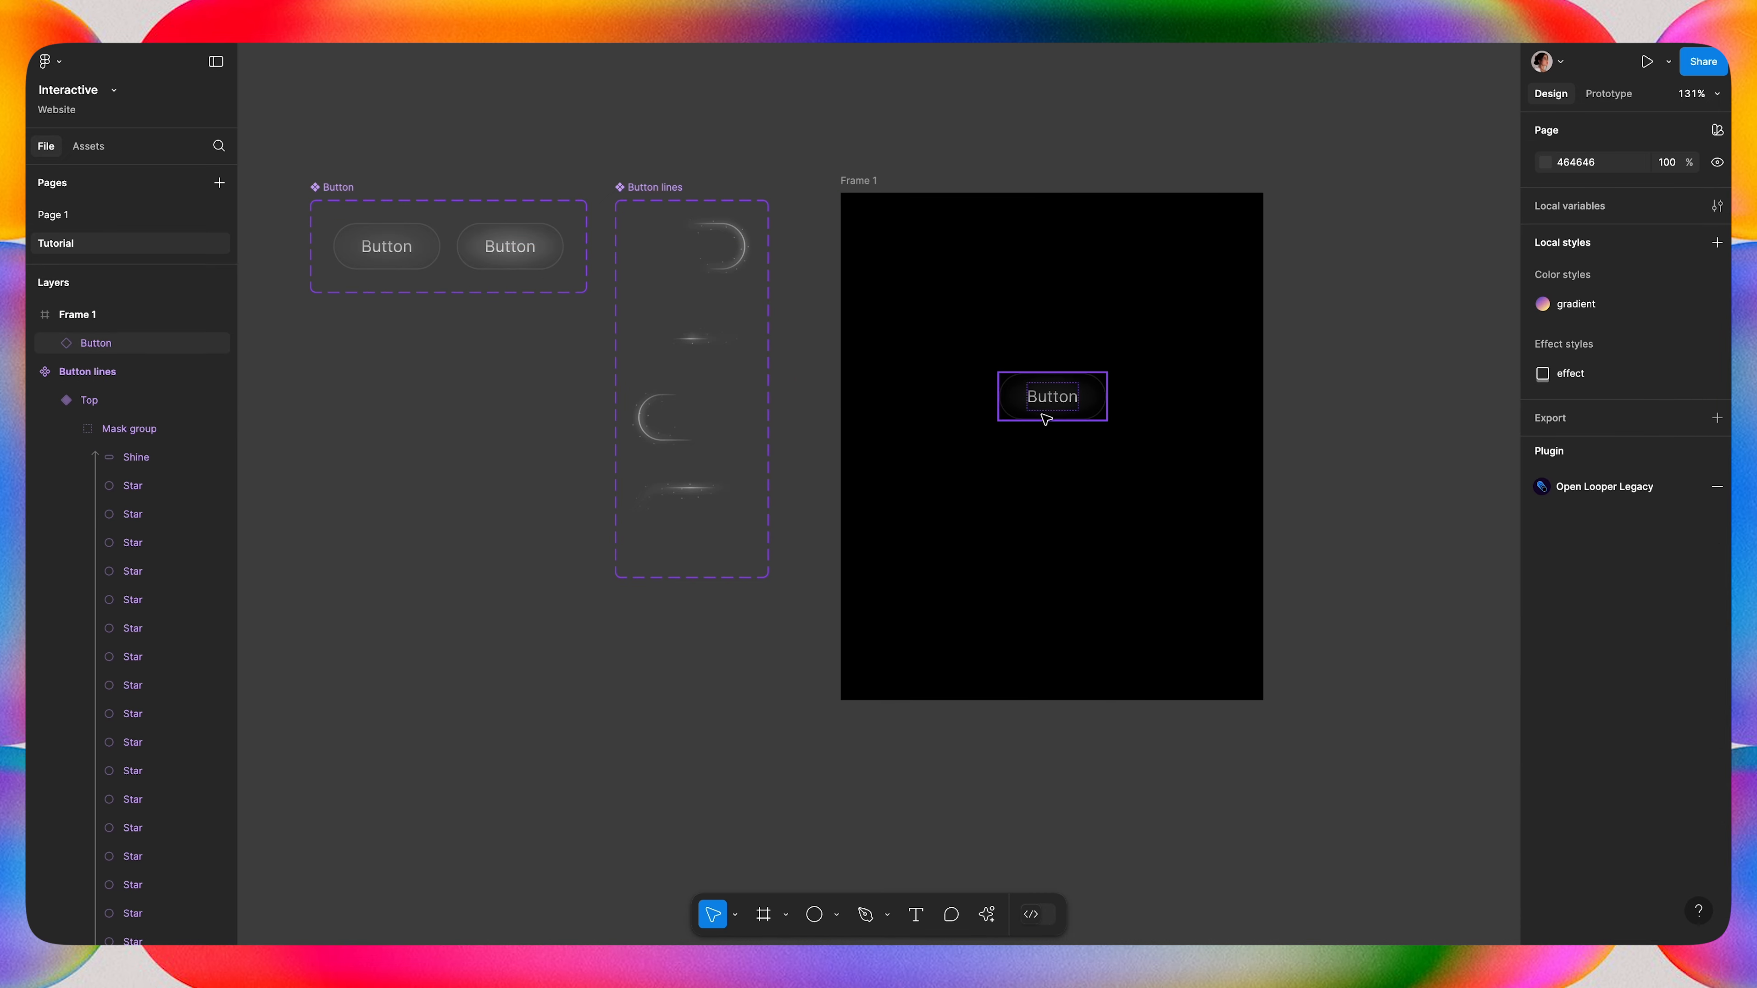
{"action": "left_click", "coordinate": [695, 249]}
{"action": "key", "text": "alt"}
{"action": "left_click_drag", "start_coordinate": [698, 253], "coordinate": [1052, 395]}
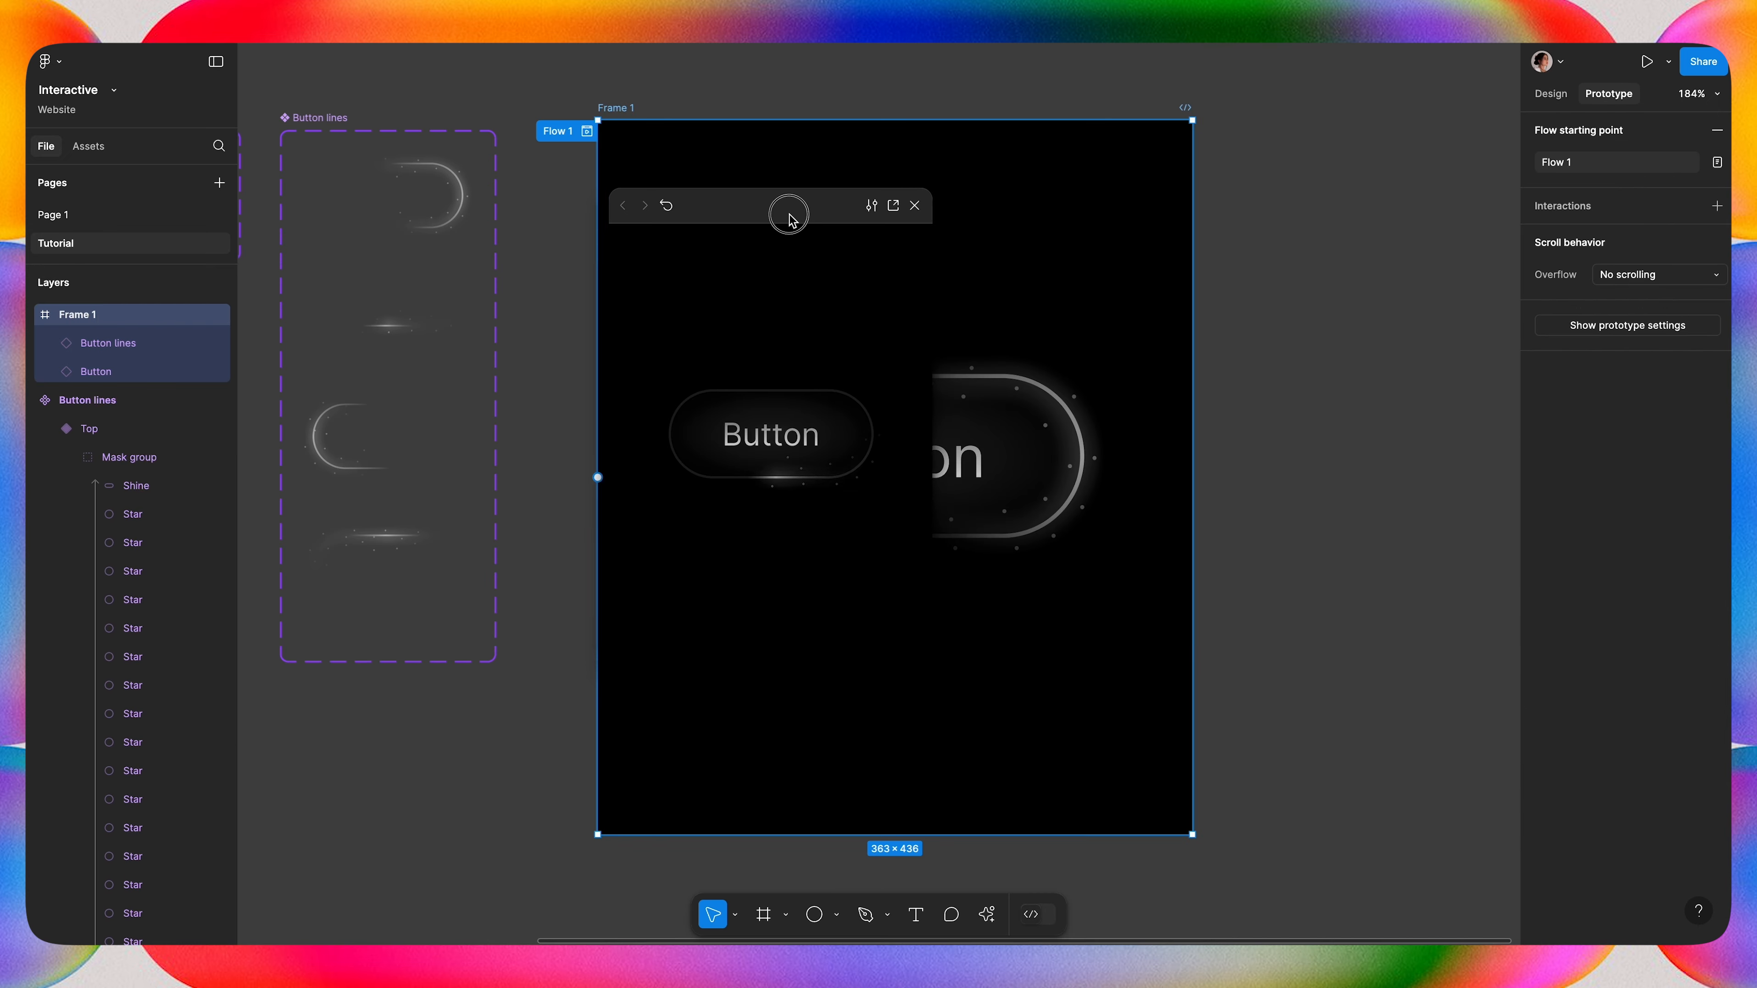
Reposition the Flow 1 prototype preview over Frame 1.
{"action": "left_click_drag", "start_coordinate": [789, 220], "coordinate": [867, 222]}
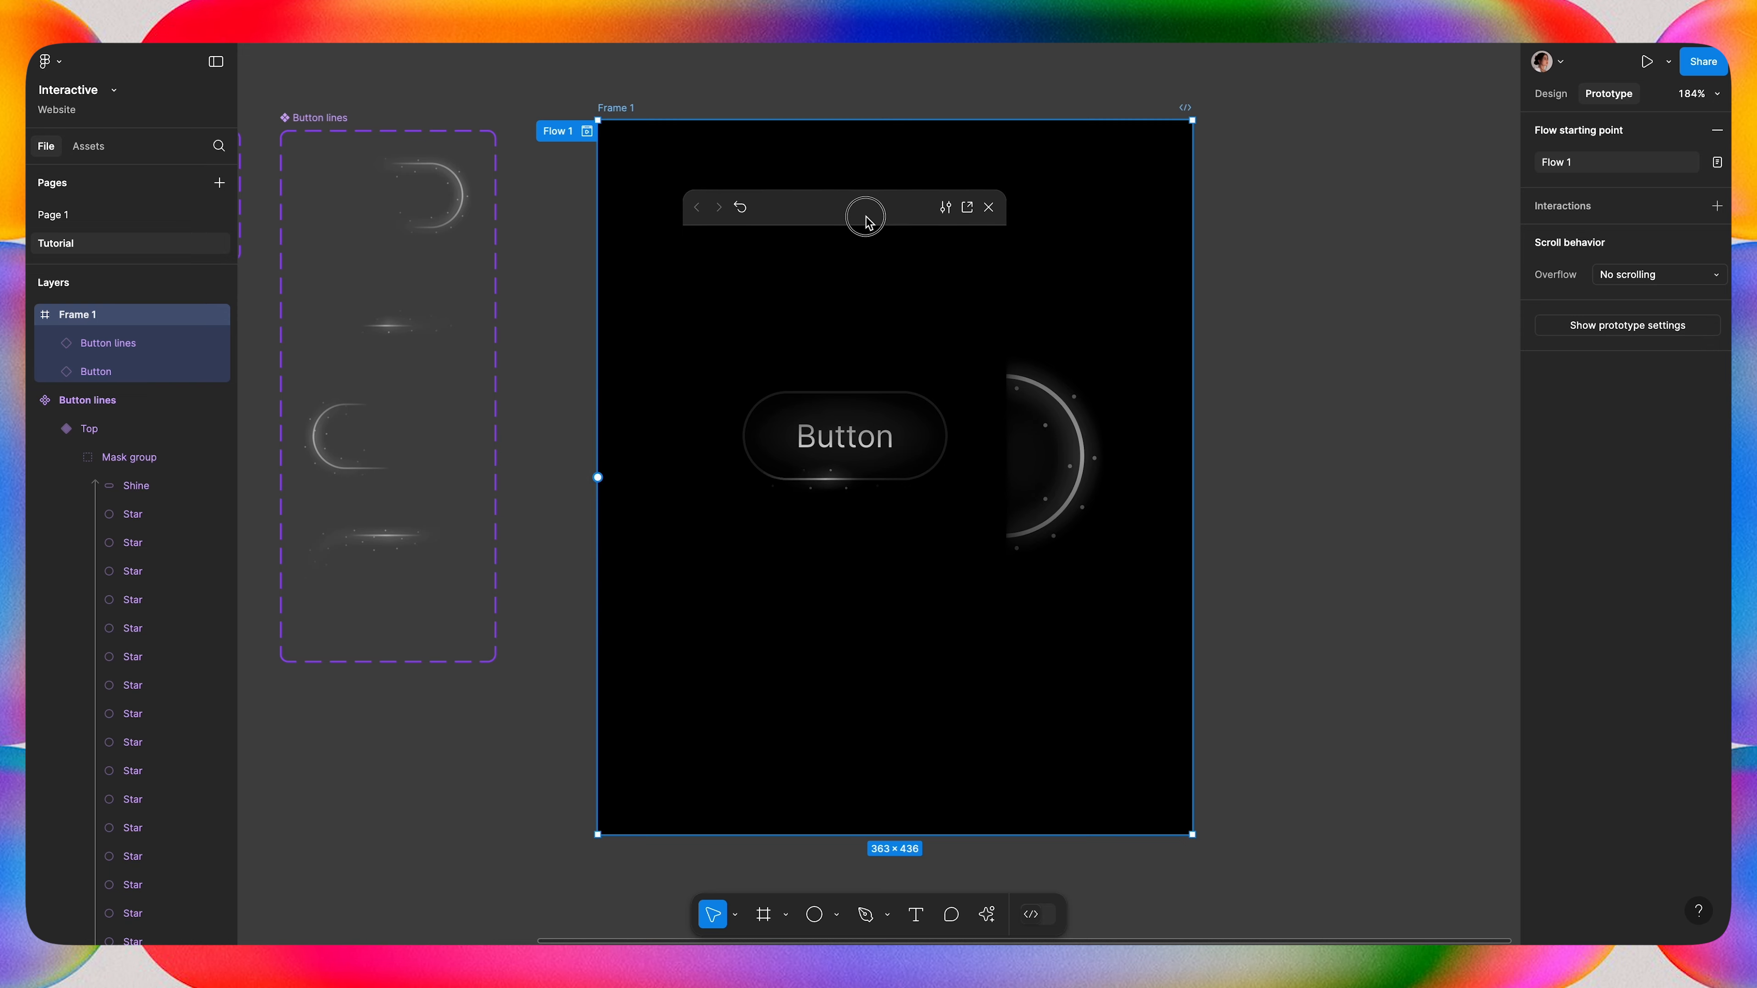